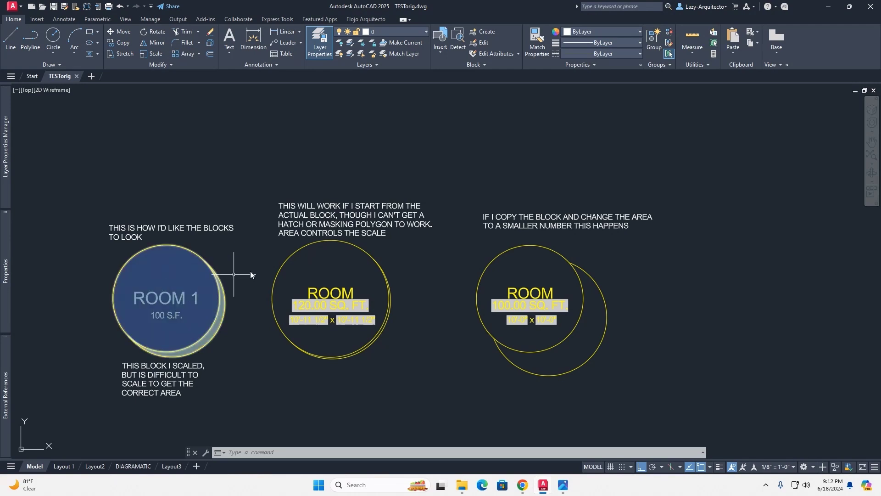
# - Pan the view to frame the three room-area bubble blocks
pyautogui.moveTo(234, 274)
pyautogui.mouseDown(button='middle')
pyautogui.moveTo(333, 260)
pyautogui.moveTo(354, 242)
pyautogui.mouseUp(button='middle')
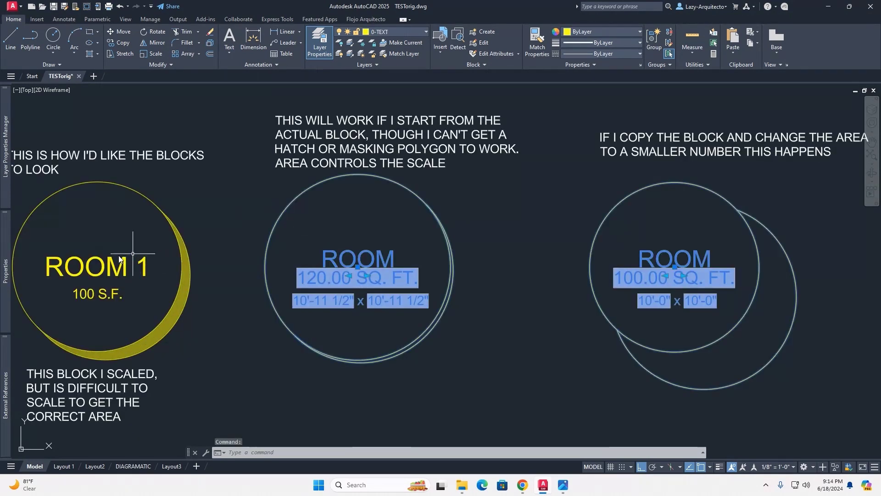
# - Change the middle AREA BUBLE block's AREA property from 17280 to 10000
pyautogui.moveTo(5, 270)
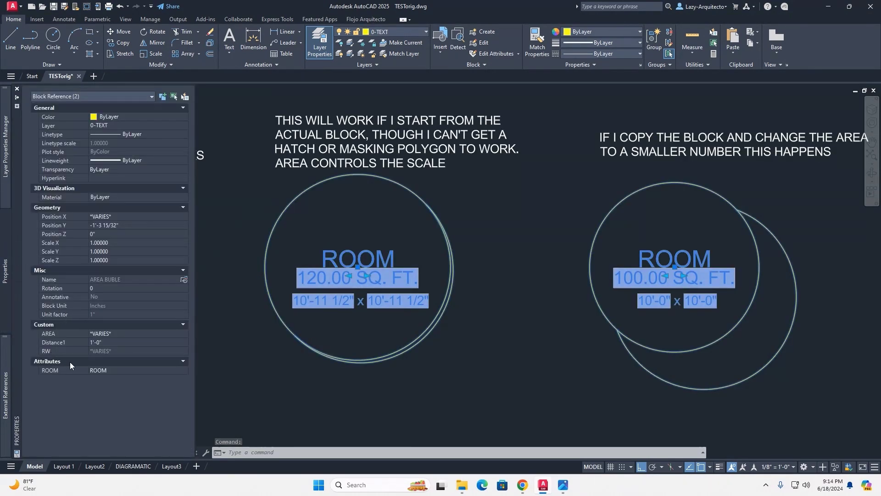
pyautogui.press('Escape')
pyautogui.click(266, 273)
pyautogui.moveTo(5, 271)
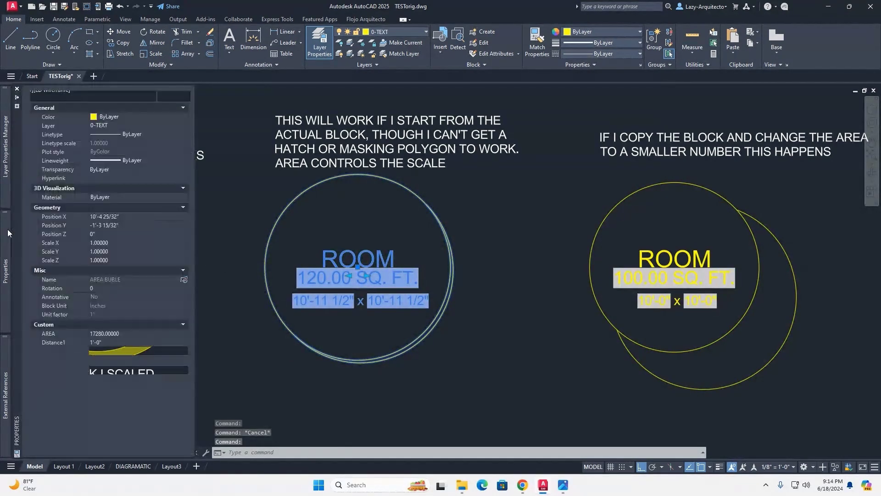
pyautogui.click(124, 334)
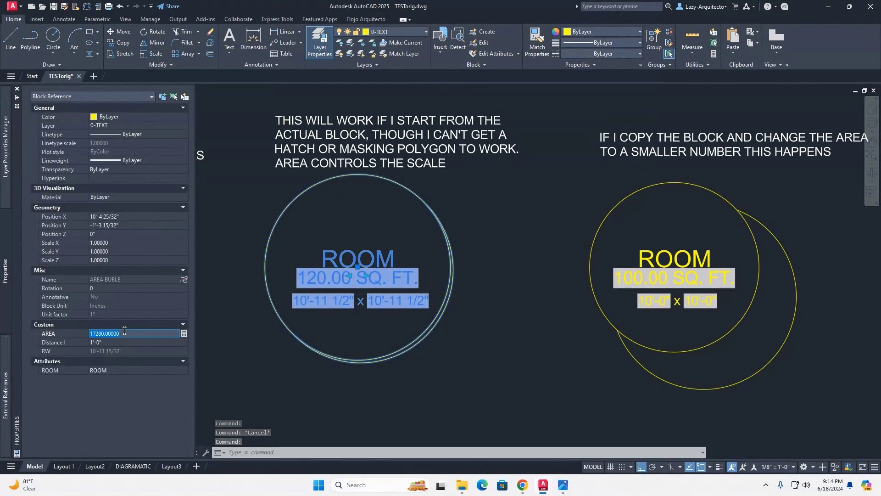
pyautogui.write('10000')
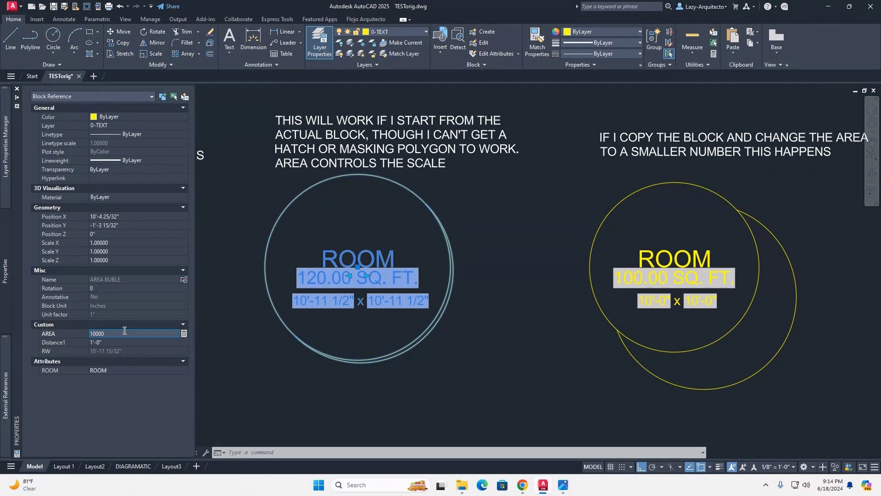
pyautogui.press('Tab')
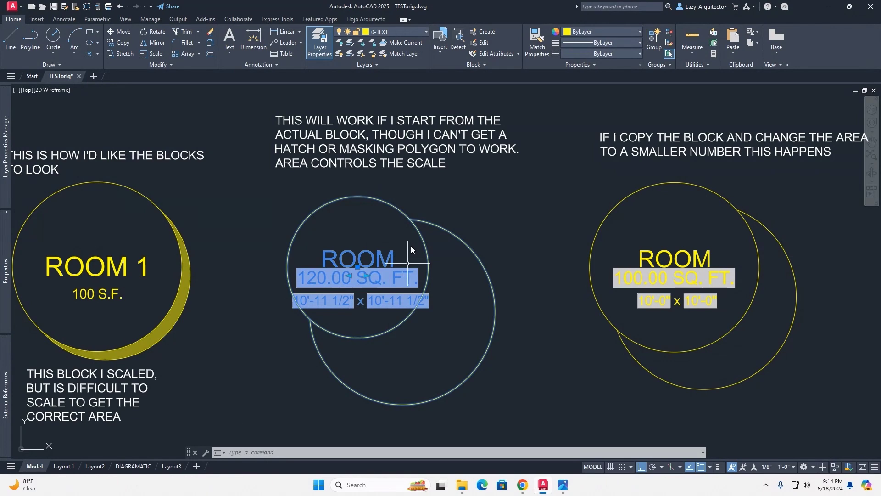
# - Pan across the drawing toward the right-hand room bubble
pyautogui.moveTo(435, 208); pyautogui.dragTo(376, 213, button='middle')
pyautogui.press('Escape')
pyautogui.click(323, 207)
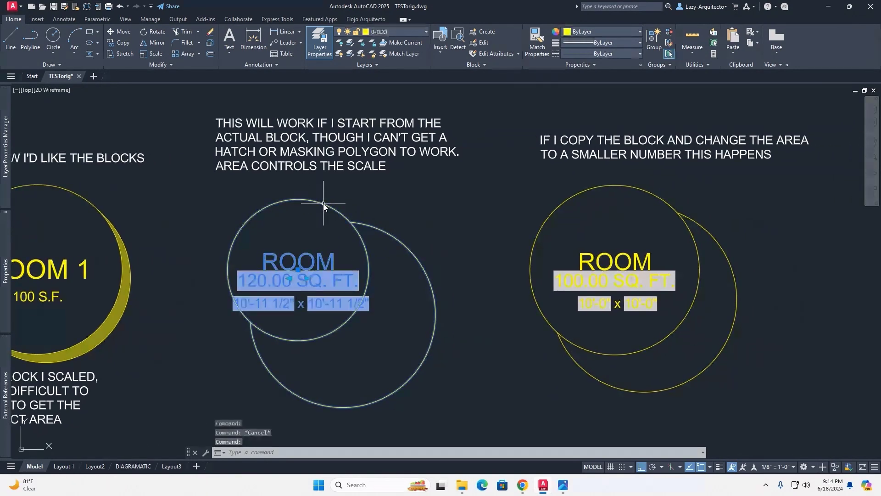
pyautogui.press('Escape')
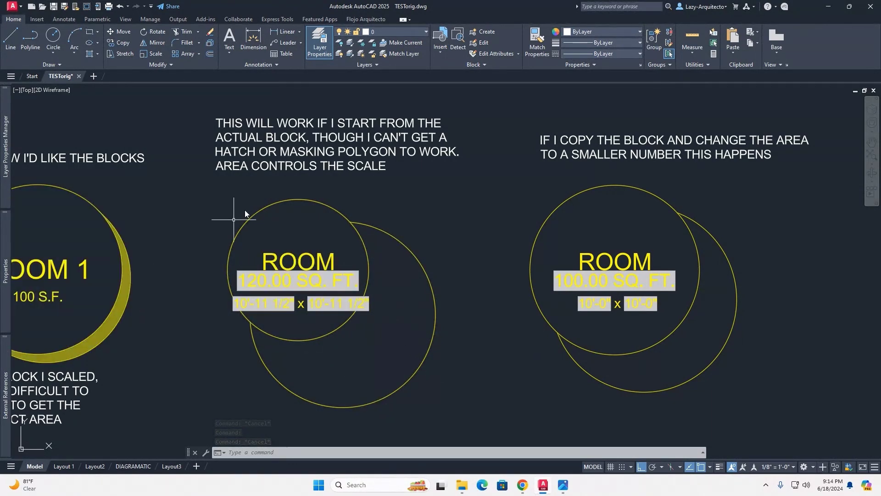
pyautogui.moveTo(449, 186); pyautogui.dragTo(313, 202, button='middle')
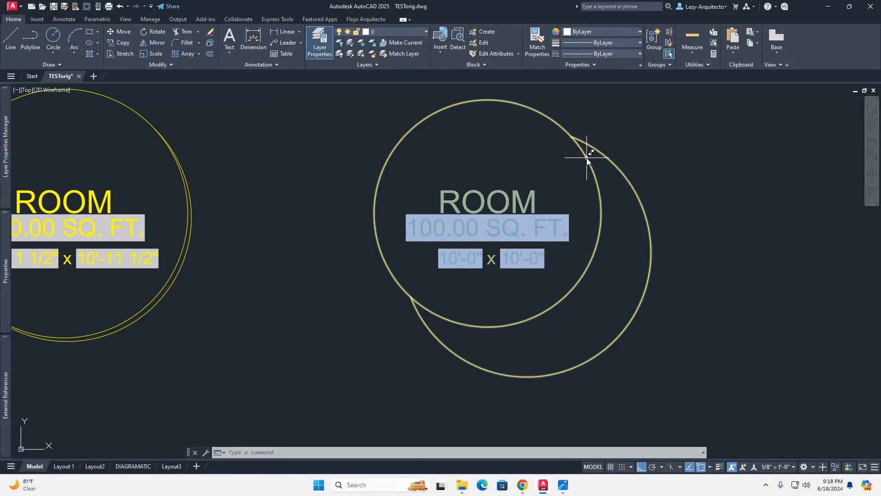
# - Open the right-hand room bubble block in the Block Editor
pyautogui.click(588, 159)
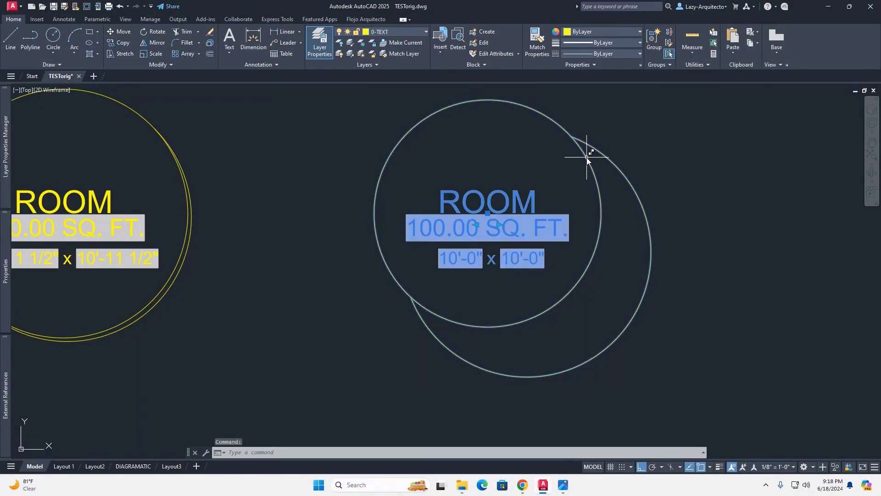
pyautogui.rightClick(588, 159)
pyautogui.click(615, 195)
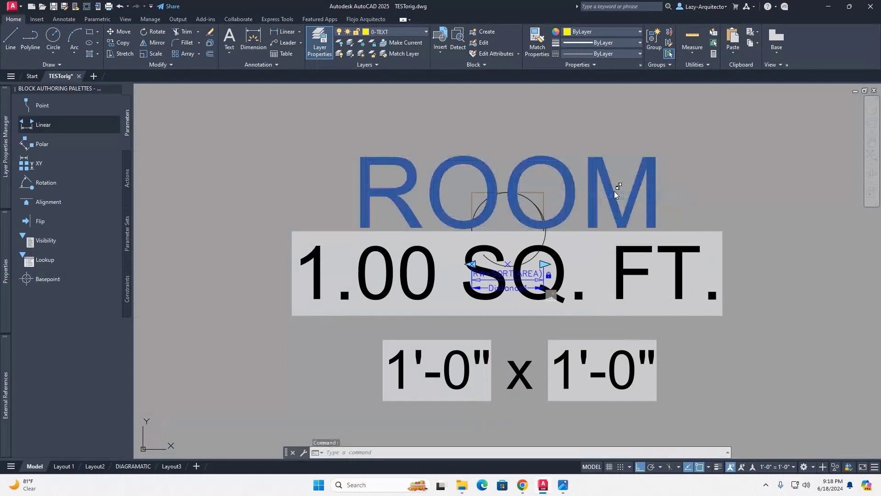
pyautogui.scroll(5, 543, 221)
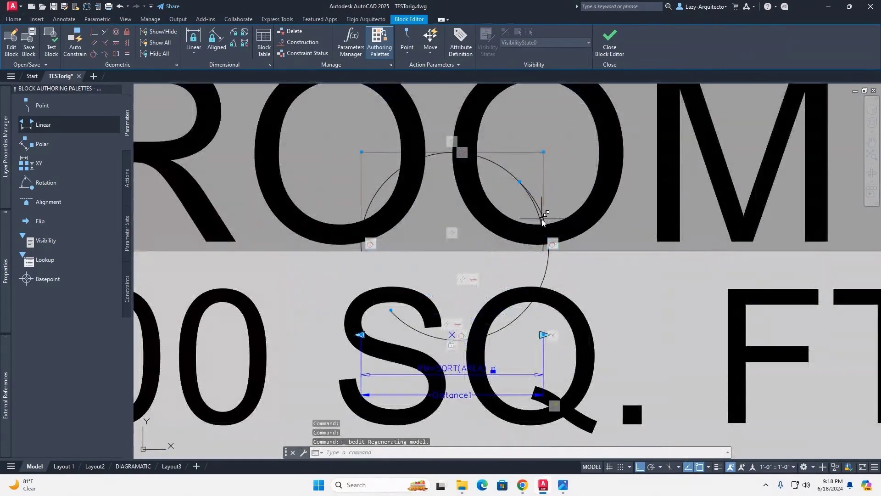
pyautogui.moveTo(543, 220); pyautogui.dragTo(519, 202, button='middle')
# - Delete the crescent shadow arc and start the CIRCLE command
pyautogui.click(517, 199)
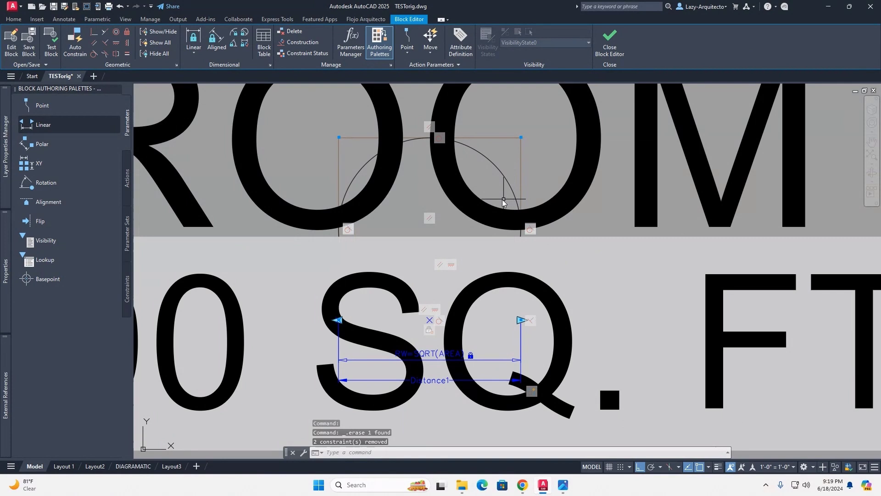
pyautogui.press('Delete')
pyautogui.moveTo(478, 199); pyautogui.dragTo(390, 202, button='middle')
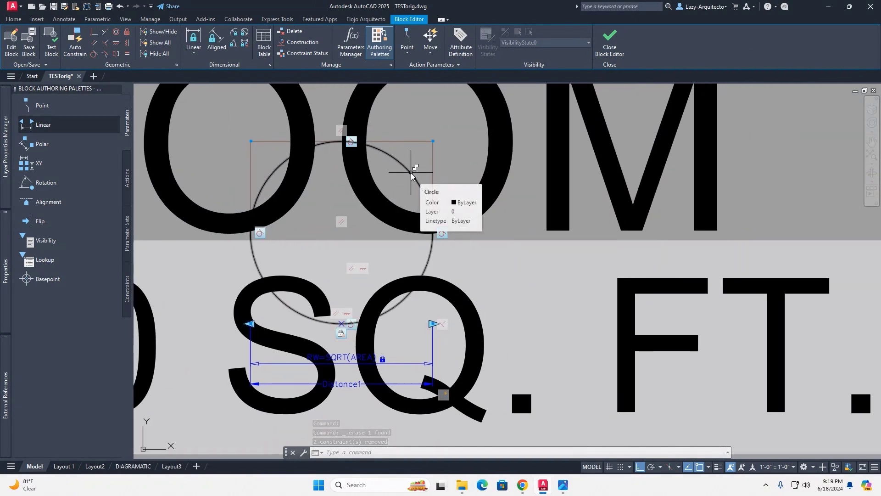
pyautogui.write('ci')
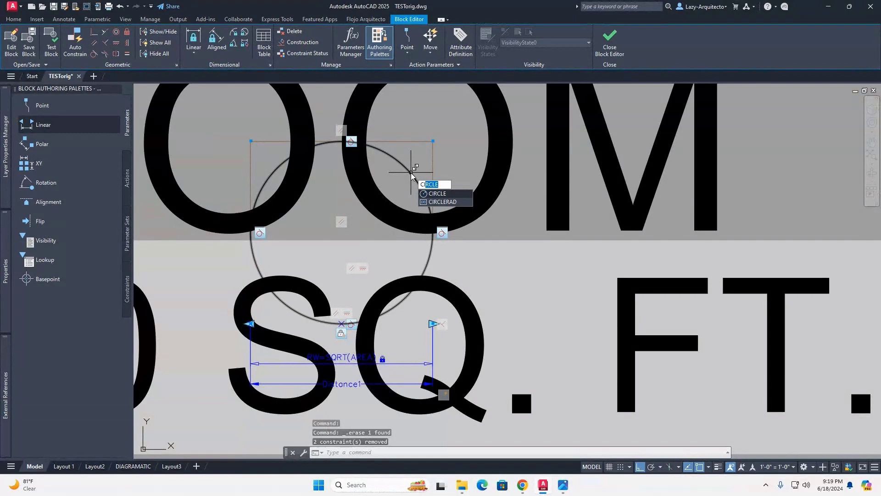
pyautogui.press('Return')
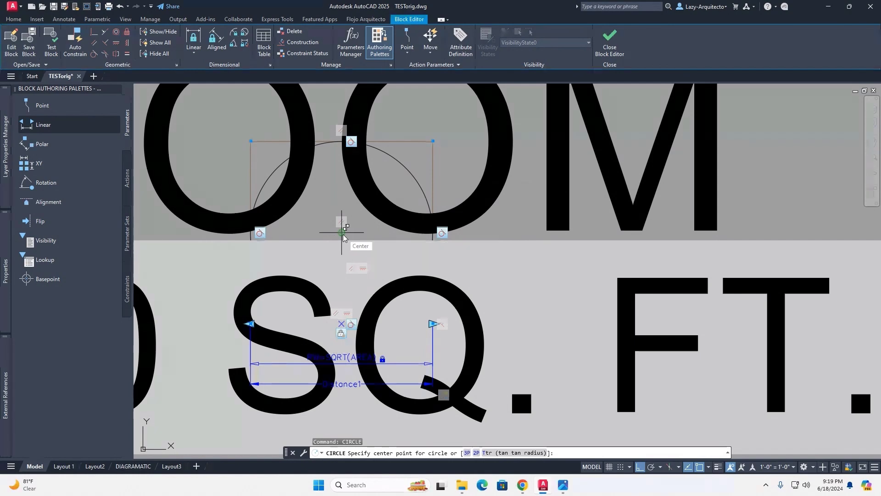
# - Draw a circle from the bubble centre to its top quadrant, then select it with MOVE Last
pyautogui.click(343, 234)
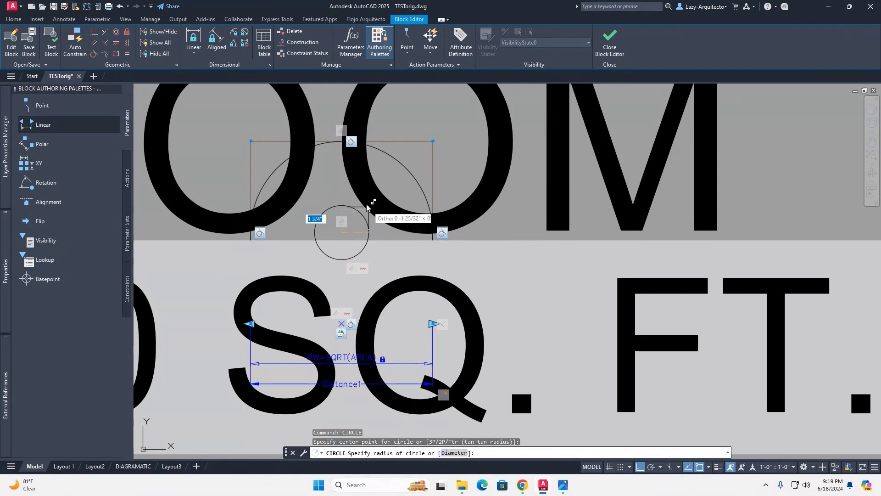
pyautogui.click(343, 141)
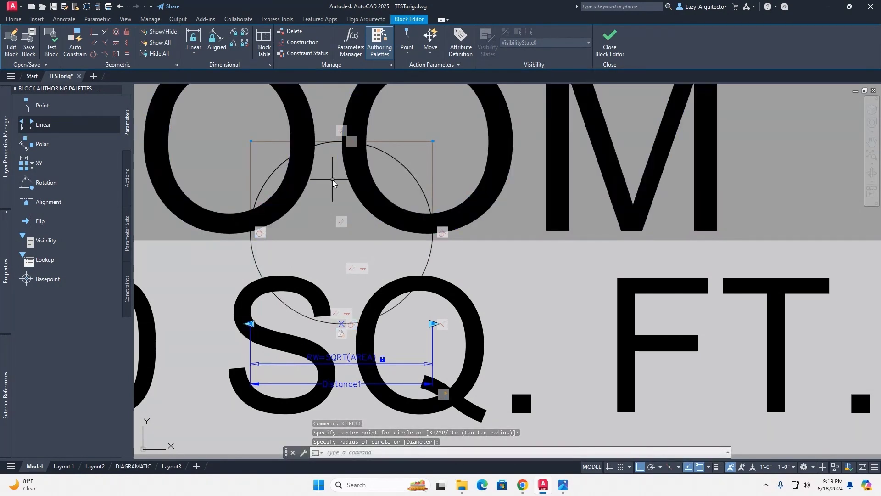
pyautogui.write('m')
pyautogui.press('Return')
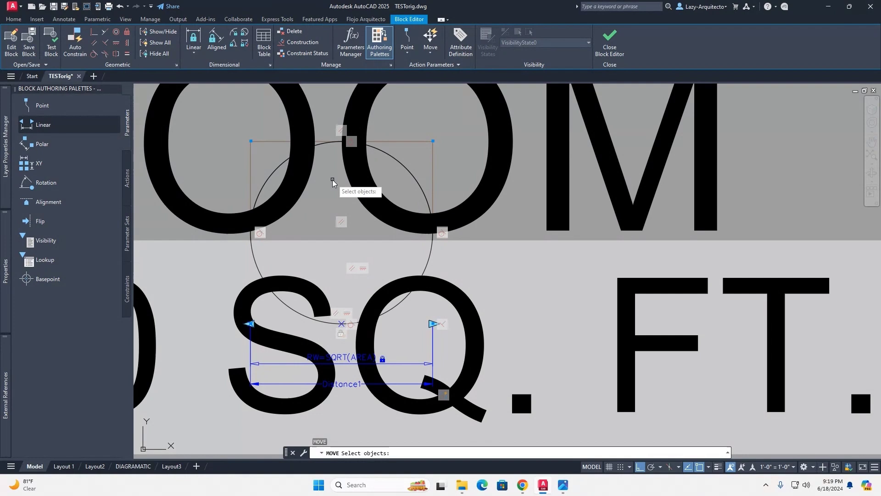
pyautogui.write('P')
pyautogui.press('Return')
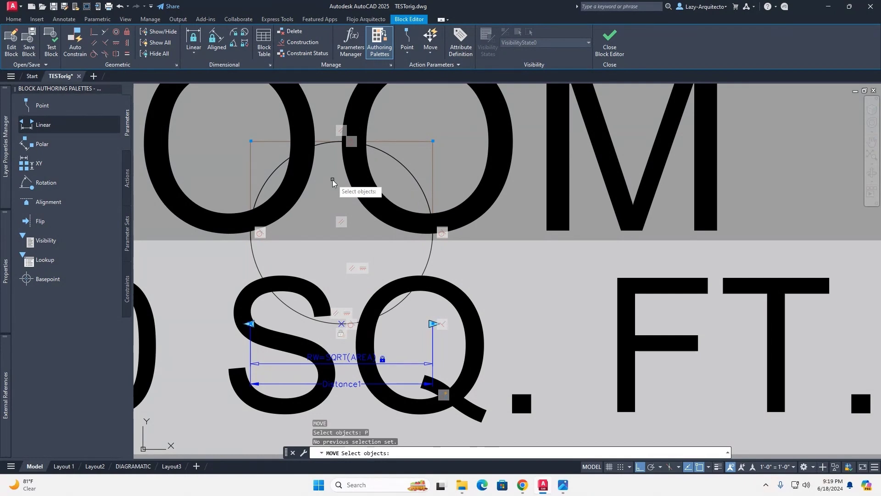
pyautogui.write('L')
pyautogui.press('Return')
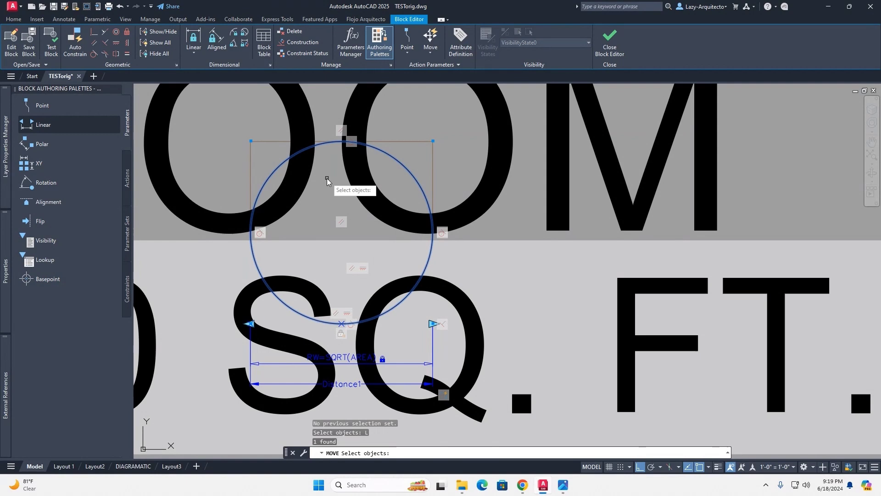
# - With Ortho off, shift the new circle slightly down and right as the shadow
pyautogui.press('Return')
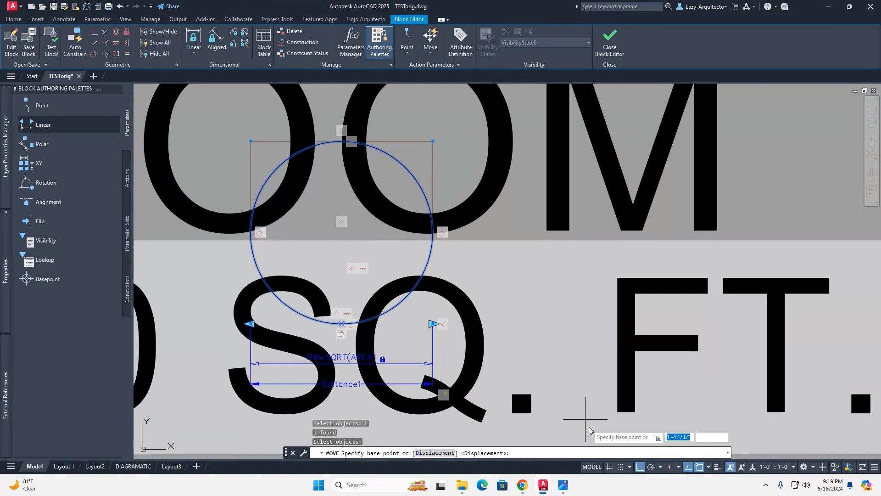
pyautogui.click(640, 466)
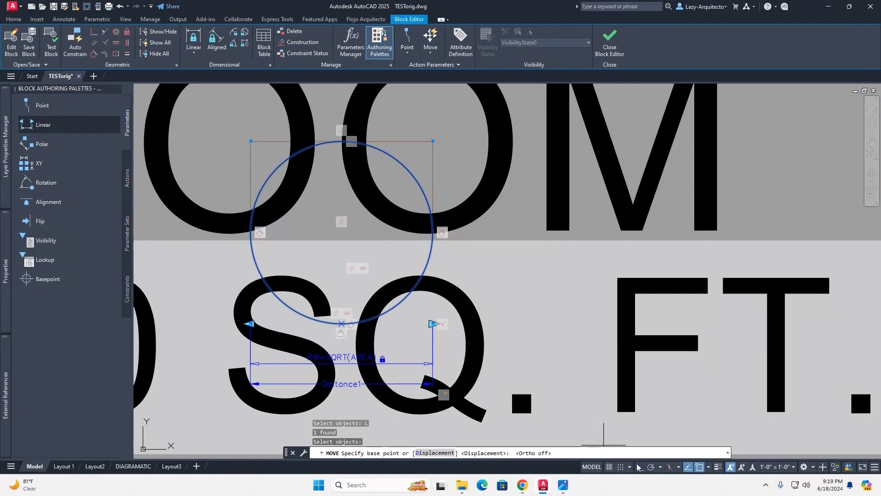
pyautogui.click(329, 198)
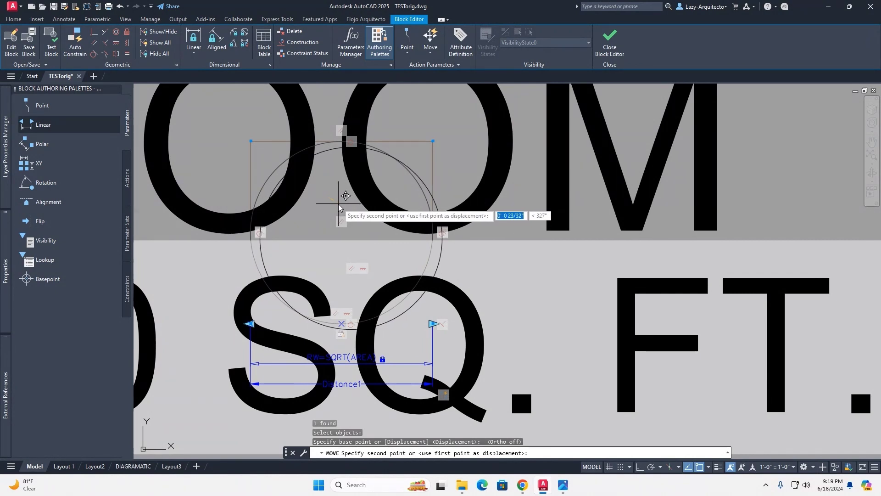
pyautogui.click(338, 204)
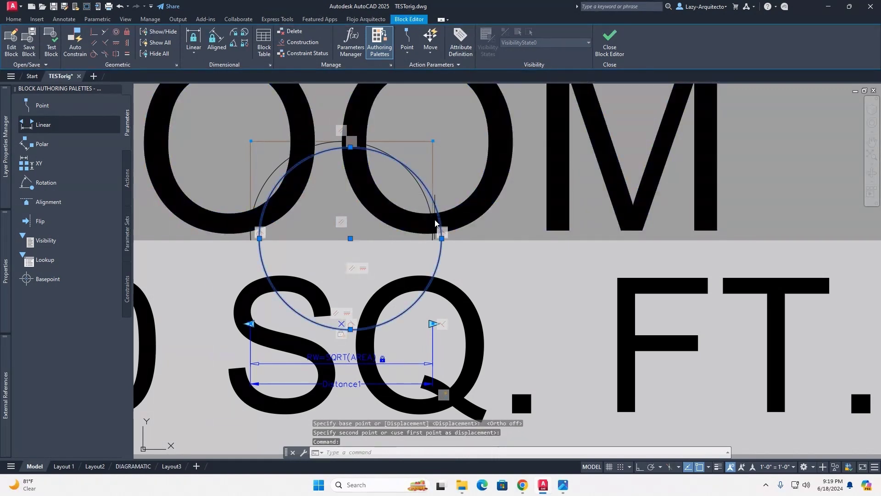
pyautogui.click(440, 236)
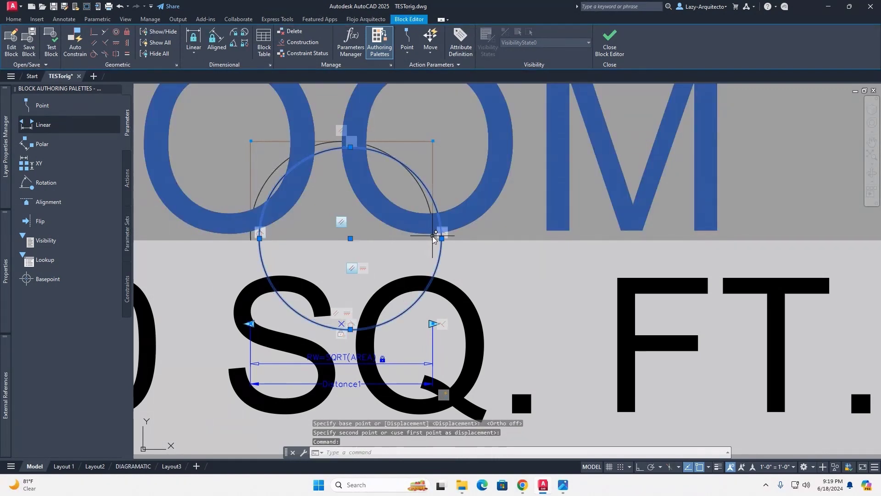
# - Apply an Equal constraint so the shadow circle matches the outer circle's radius
pyautogui.press('Escape')
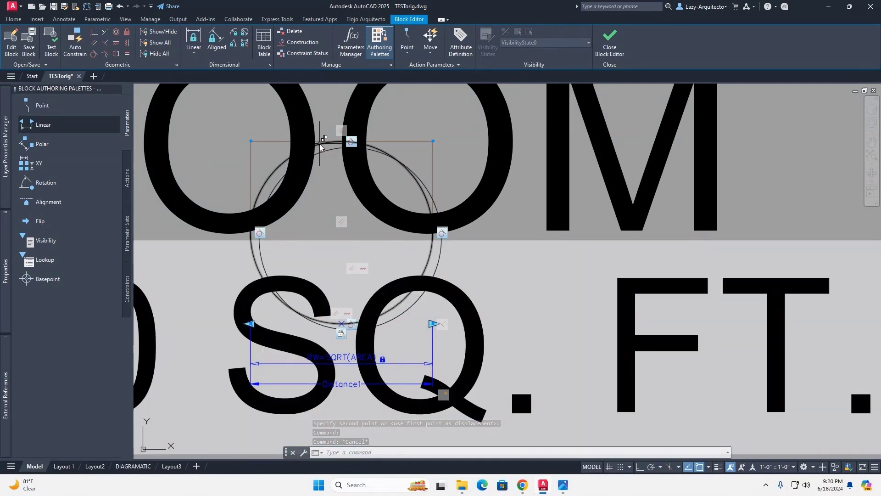
pyautogui.click(429, 189)
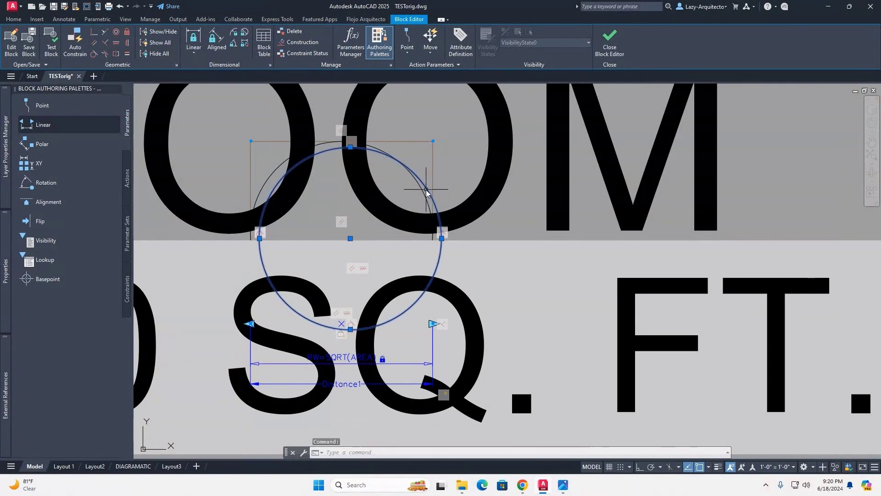
pyautogui.press('Escape')
pyautogui.press('Escape')
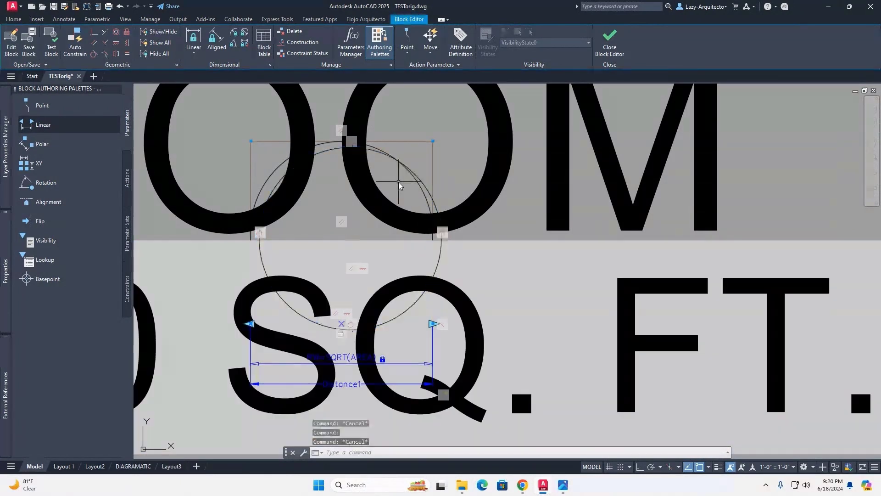
pyautogui.click(127, 55)
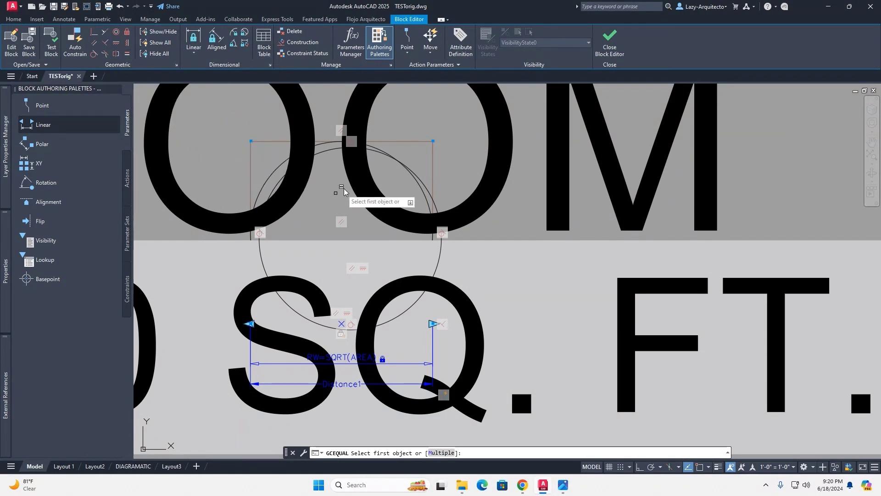
pyautogui.click(281, 165)
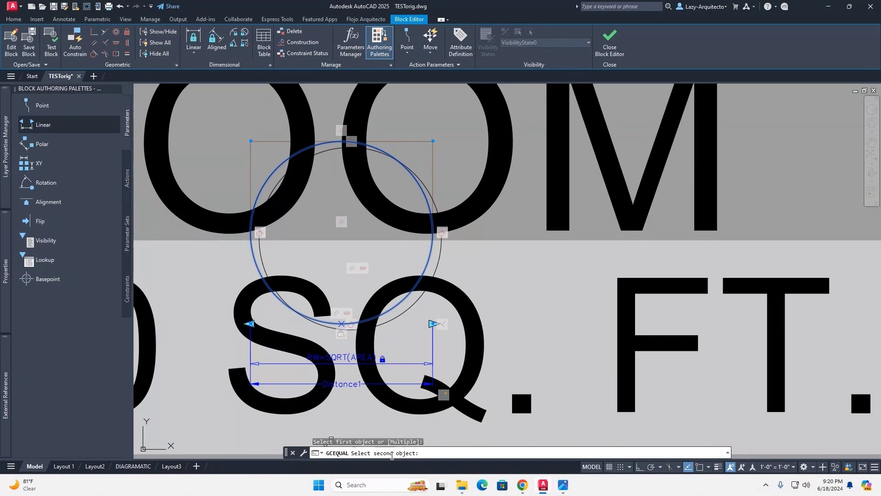
pyautogui.click(427, 190)
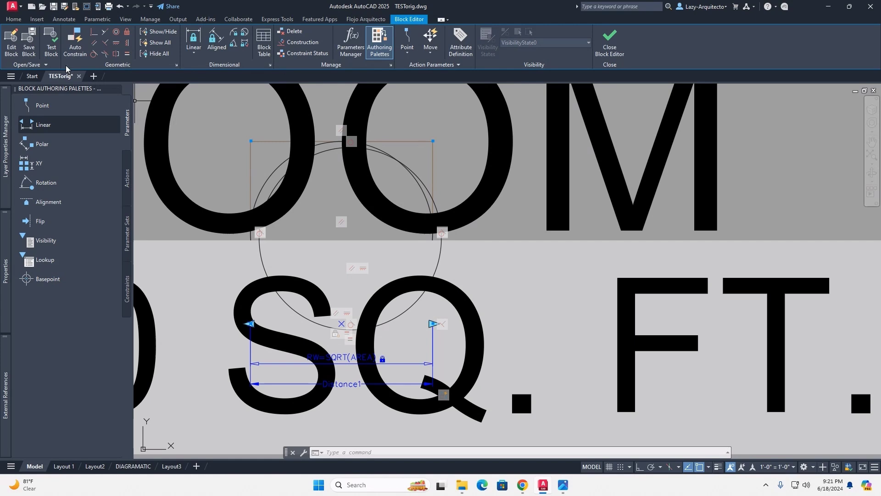
# - Test the AREA BUBLE block and set the test bubble's AREA to 500
pyautogui.click(52, 55)
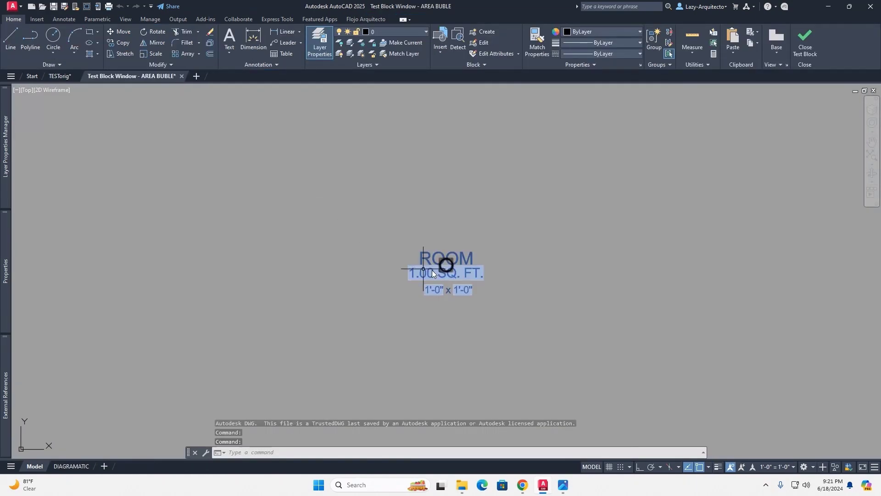
pyautogui.scroll(6, 447, 264)
pyautogui.click(396, 239)
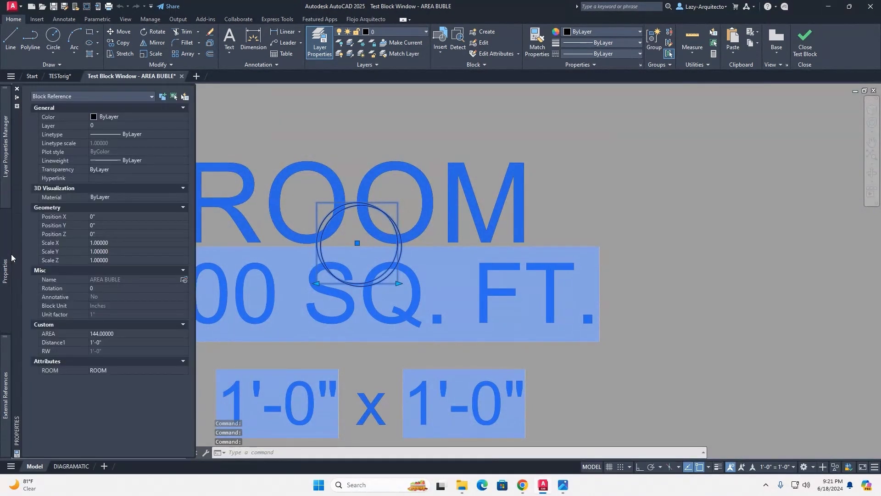
pyautogui.moveTo(6, 268)
pyautogui.click(117, 336)
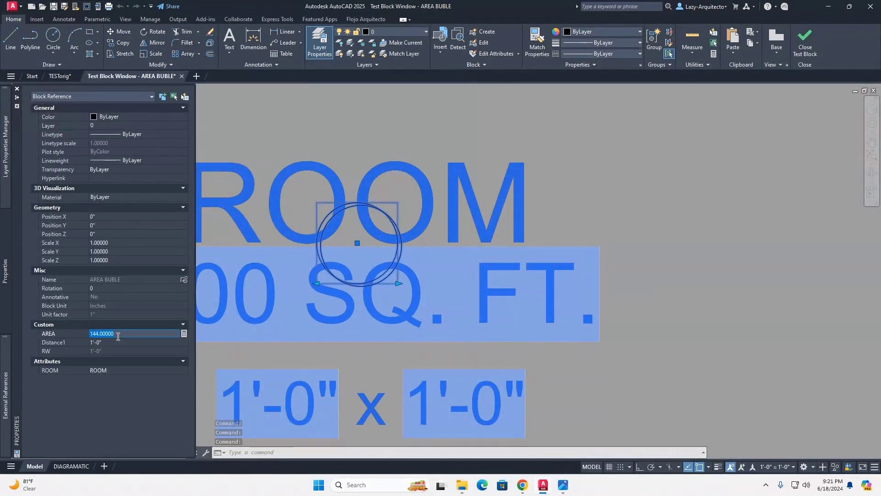
pyautogui.write('500')
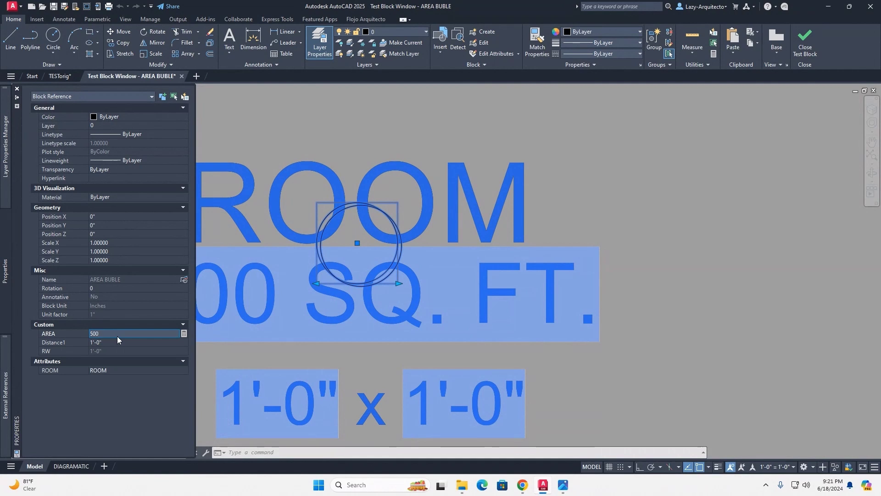
pyautogui.press('Tab')
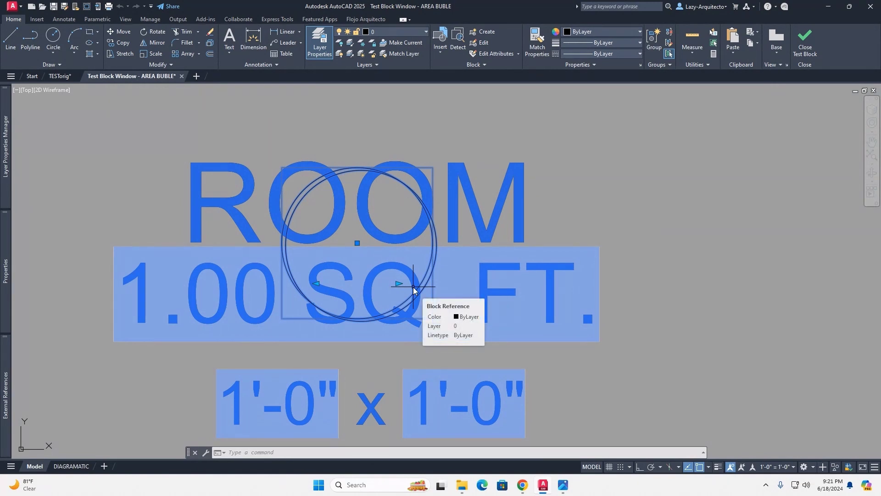
# - Change the test bubble's AREA to 10000 and zoom to inspect the enlarged circle
pyautogui.scroll(2, 416, 289)
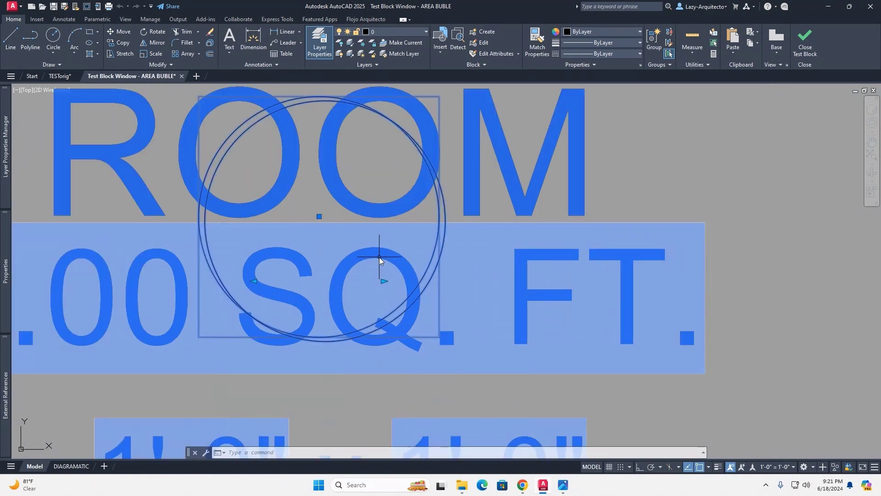
pyautogui.scroll(-2, 193, 275)
pyautogui.moveTo(10, 258)
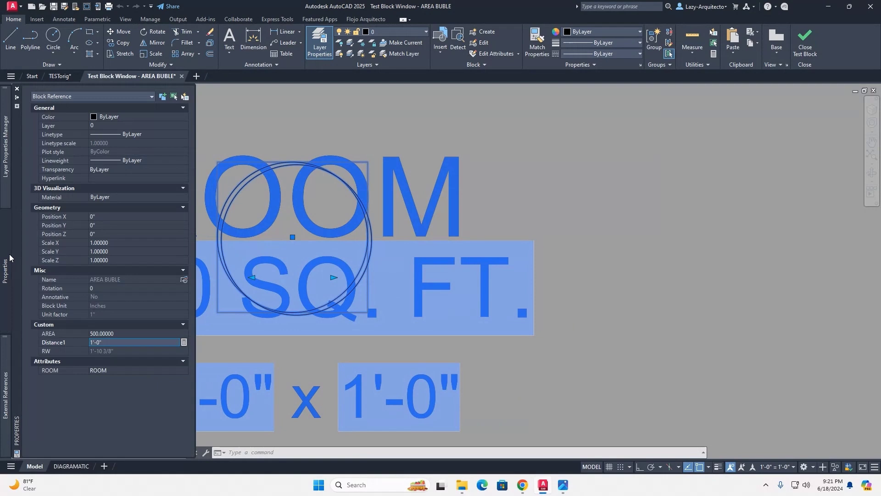
pyautogui.click(121, 334)
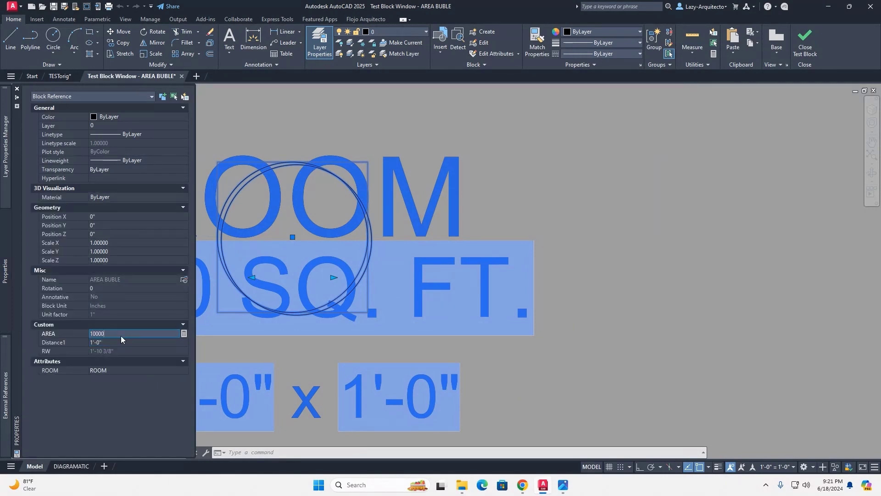
pyautogui.press('Return')
pyautogui.scroll(-3, 390, 246)
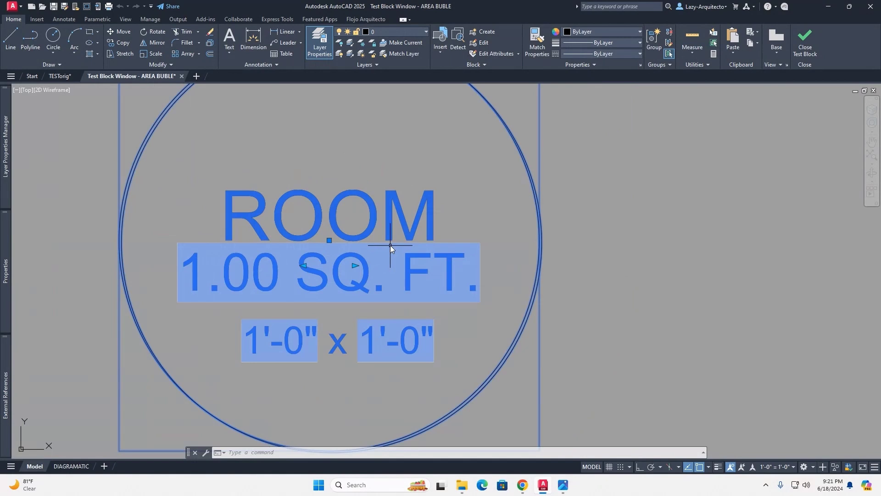
pyautogui.press('Escape')
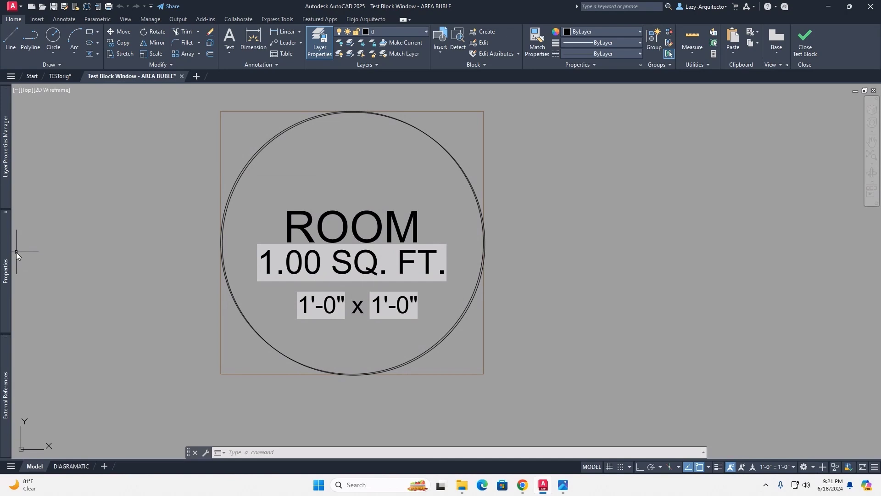
pyautogui.scroll(2, 464, 329)
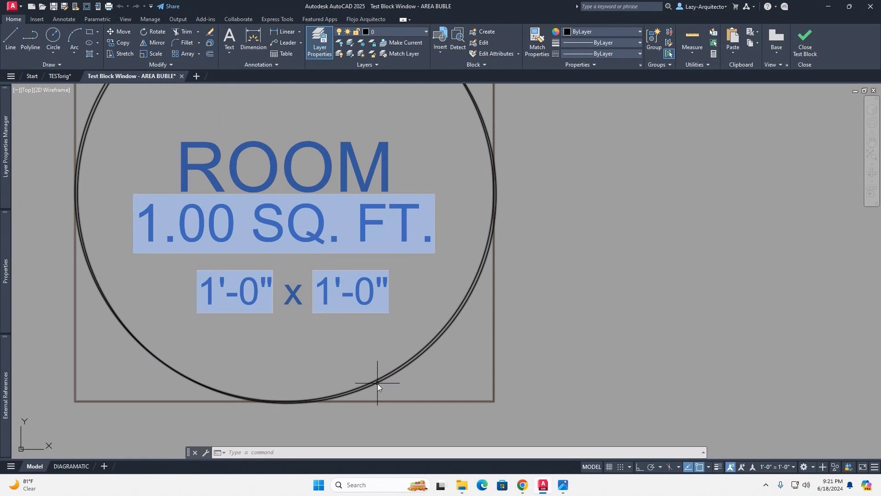
pyautogui.scroll(-5, 417, 351)
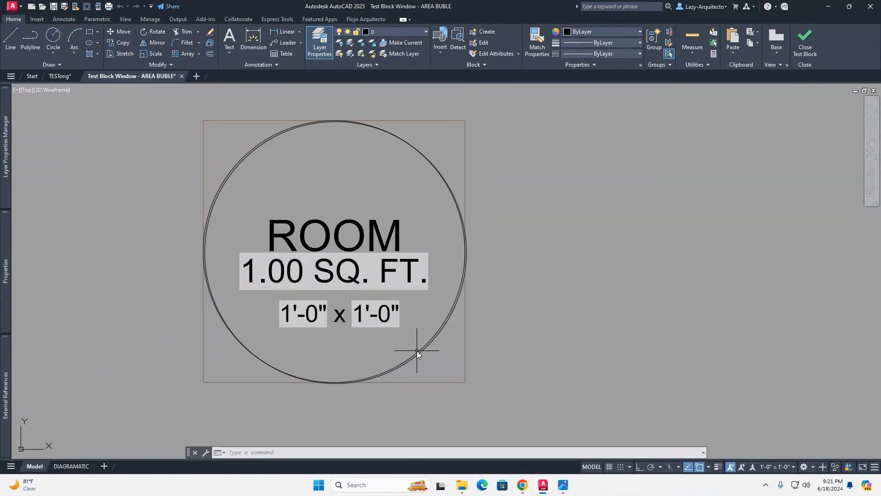
pyautogui.scroll(2, 420, 354)
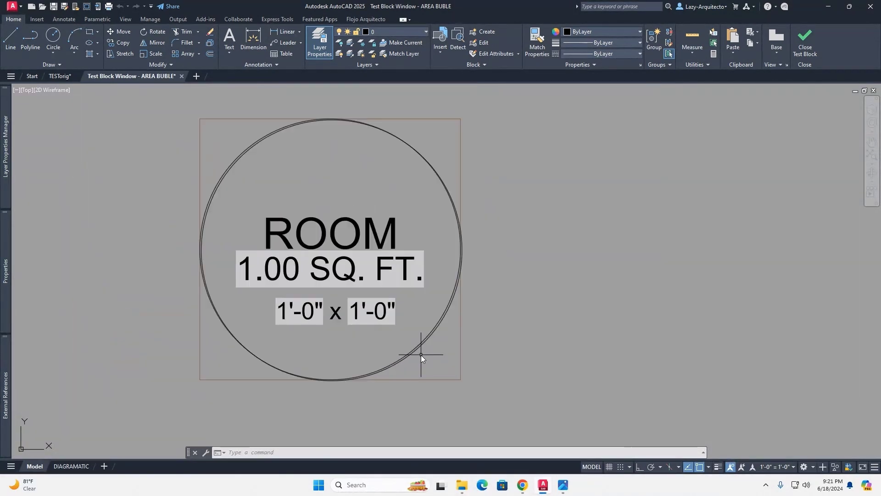
pyautogui.scroll(-2, 420, 354)
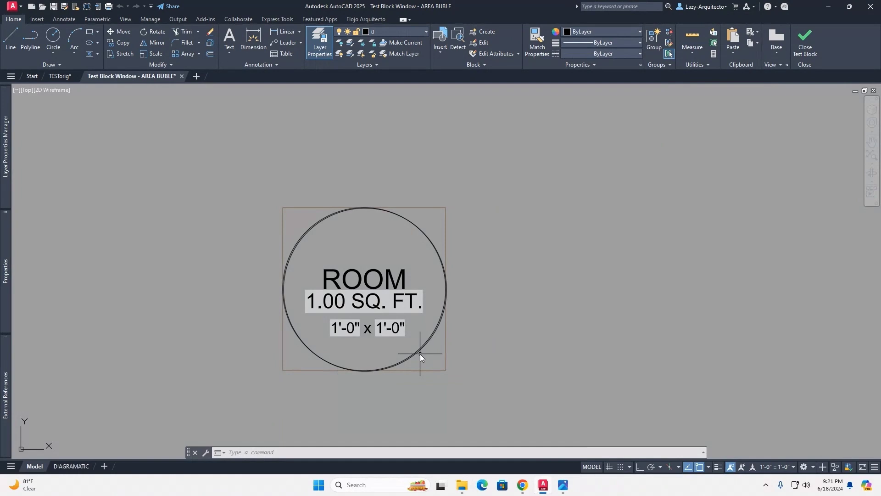
# - Close the Test Block window and exit the Block Editor, discarding the changes
pyautogui.click(56, 77)
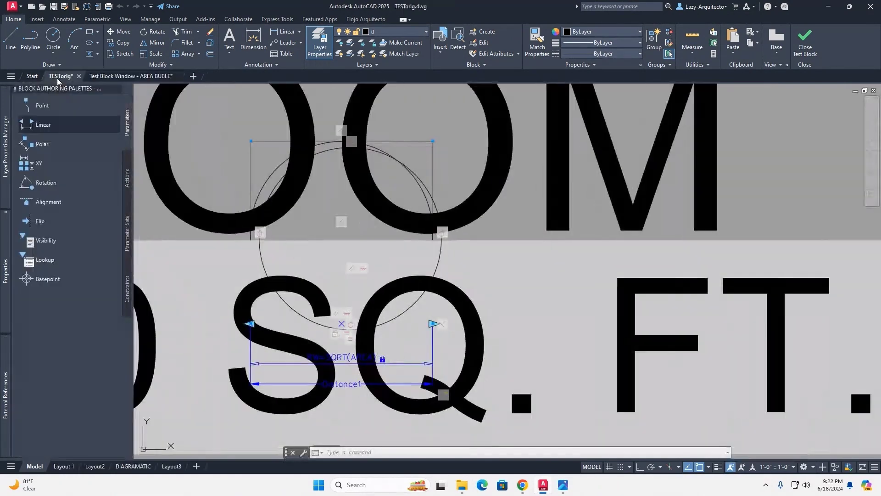
pyautogui.click(131, 77)
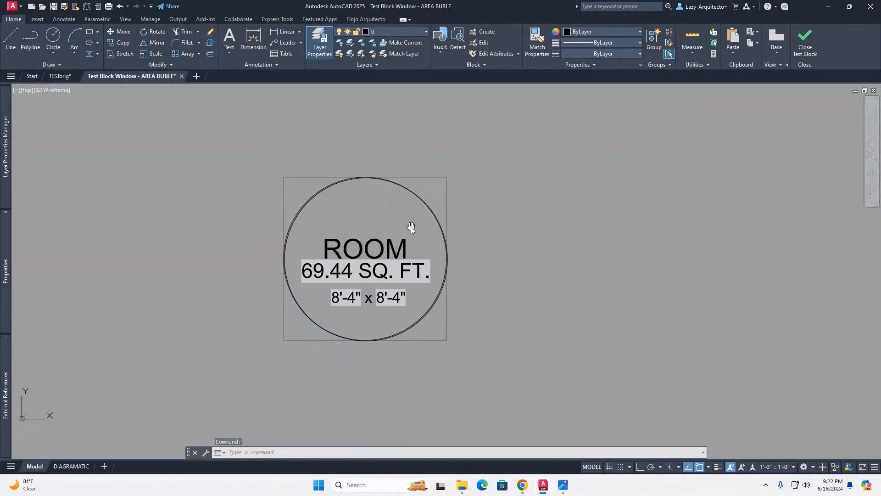
pyautogui.click(801, 51)
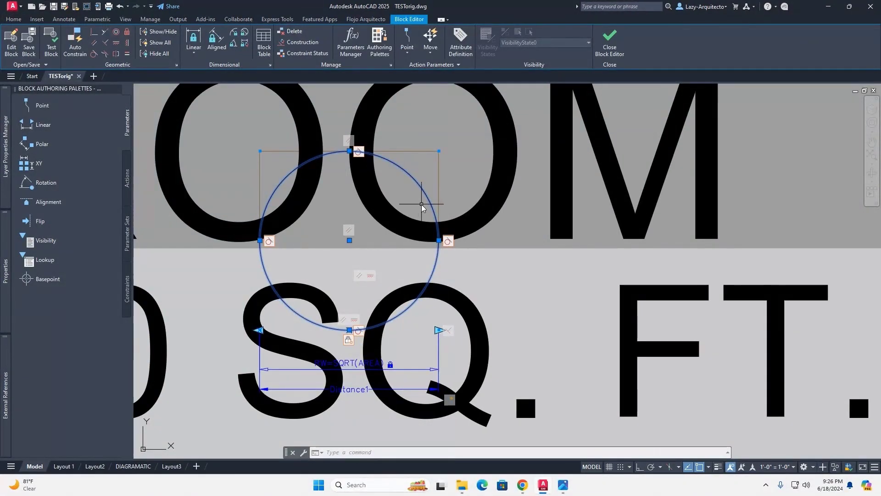
pyautogui.click(560, 129)
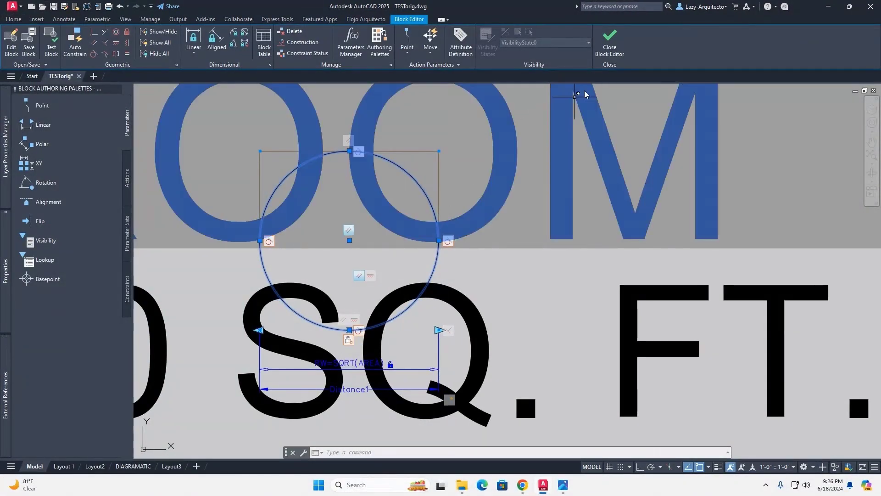
pyautogui.click(615, 54)
pyautogui.click(440, 262)
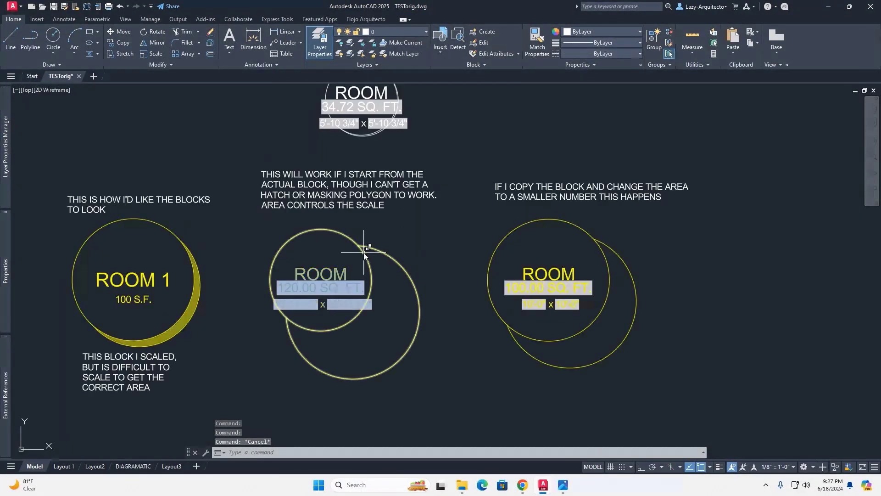
pyautogui.click(362, 254)
# - In the middle bubble's Block Editor, constrain the circle and crescent arc to equal radius
pyautogui.rightClick(364, 254)
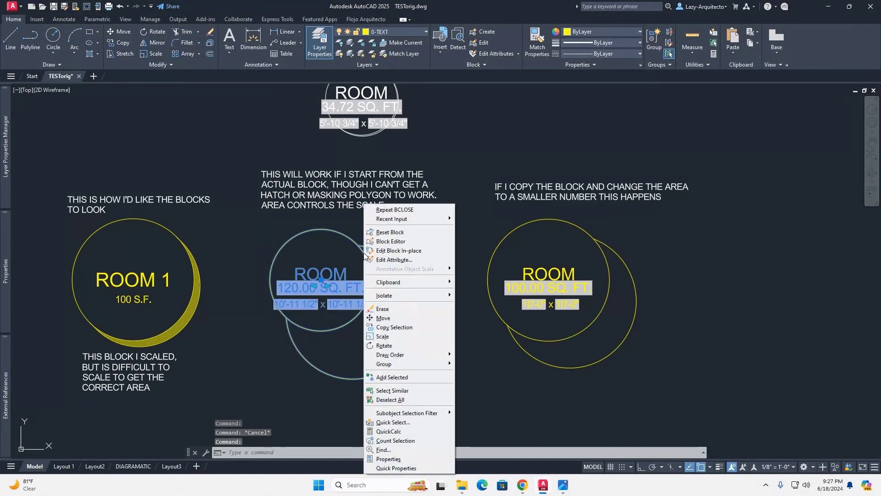
pyautogui.click(391, 241)
pyautogui.scroll(4, 536, 244)
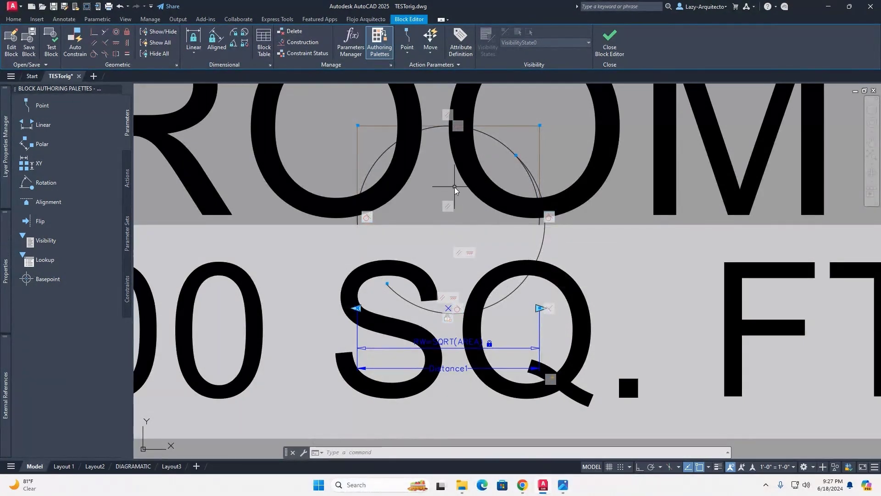
pyautogui.moveTo(455, 186); pyautogui.dragTo(378, 210, button='middle')
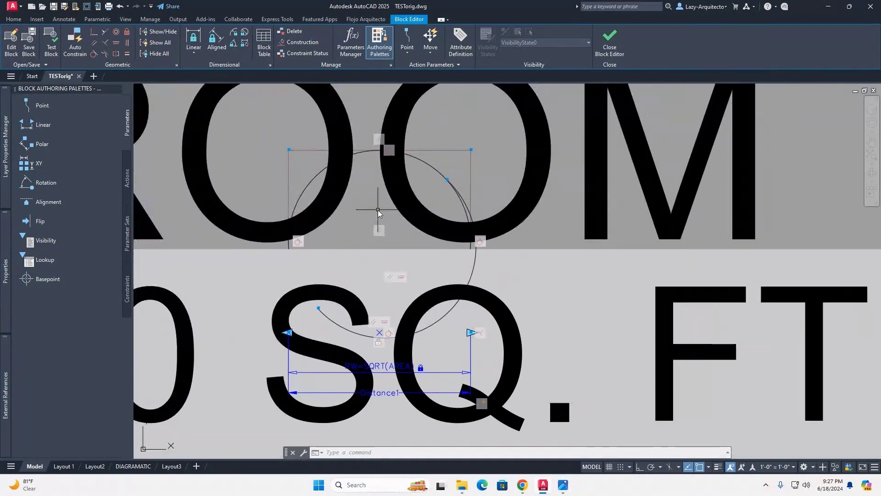
pyautogui.click(127, 54)
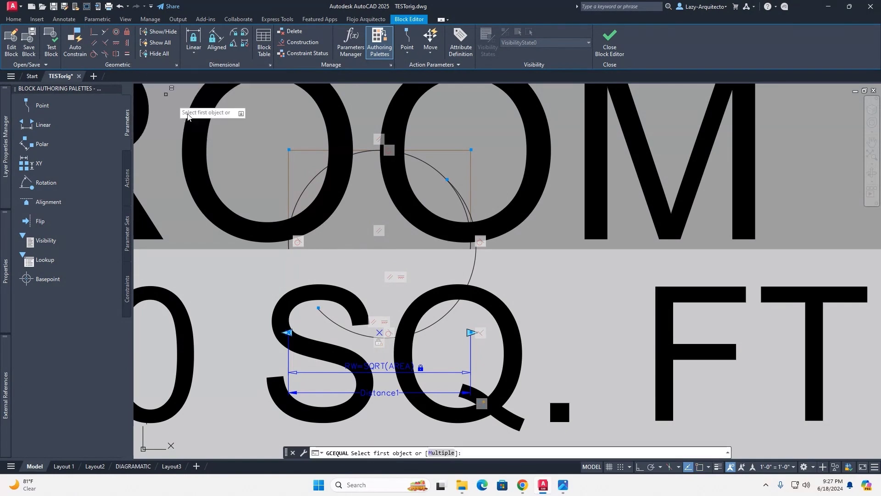
pyautogui.click(311, 183)
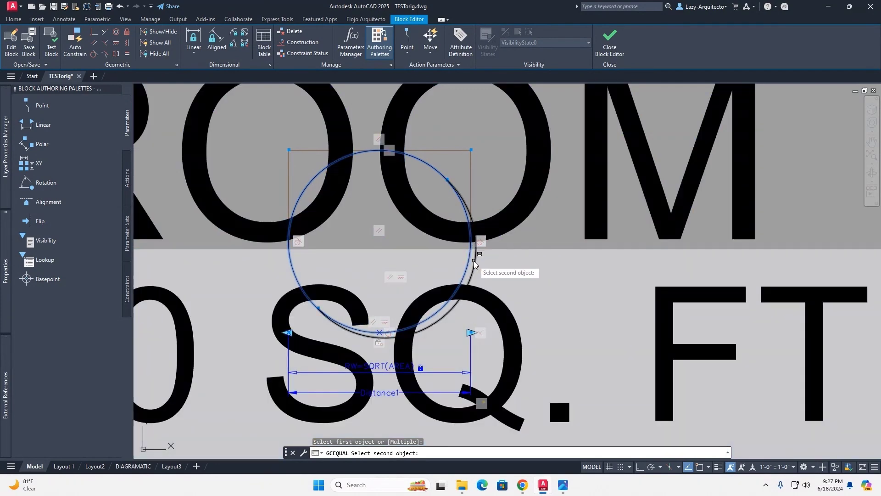
pyautogui.click(477, 246)
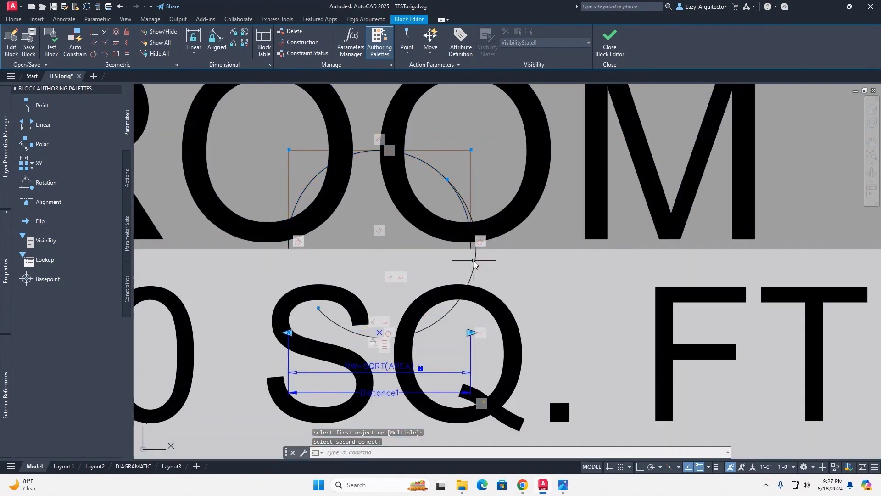
pyautogui.click(610, 44)
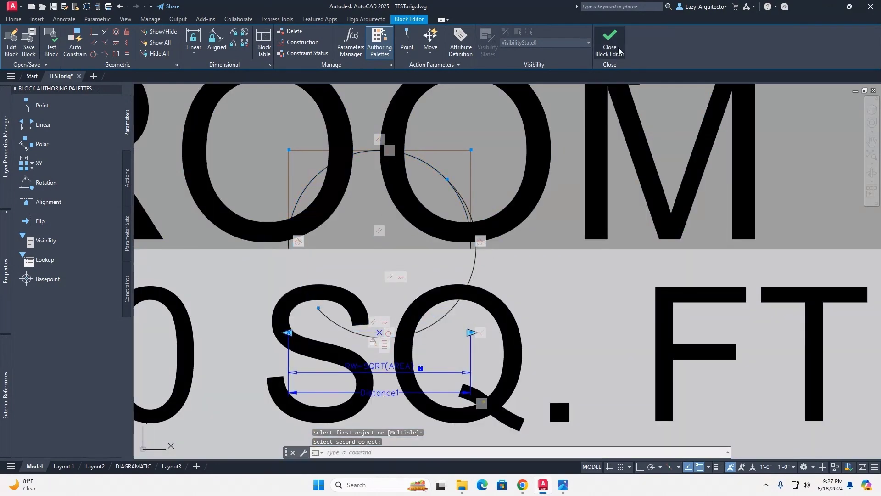
# - Save the block changes, then copy the middle room bubble below the others
pyautogui.click(436, 233)
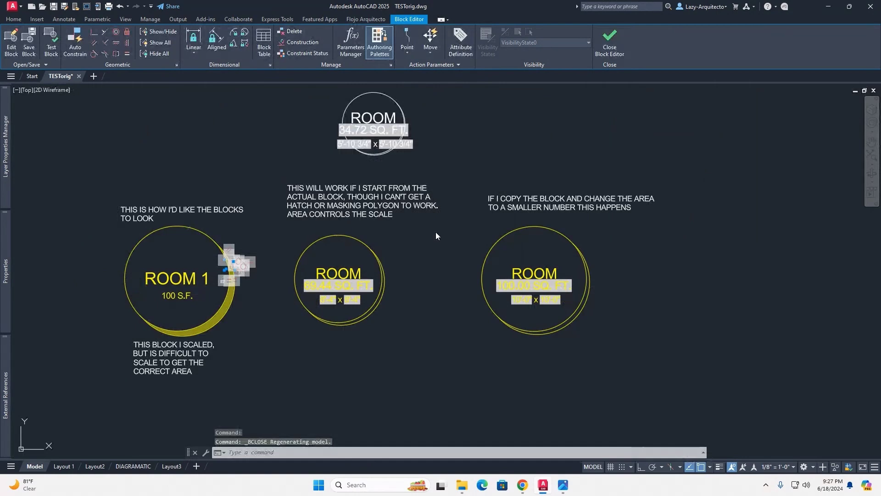
pyautogui.click(384, 272)
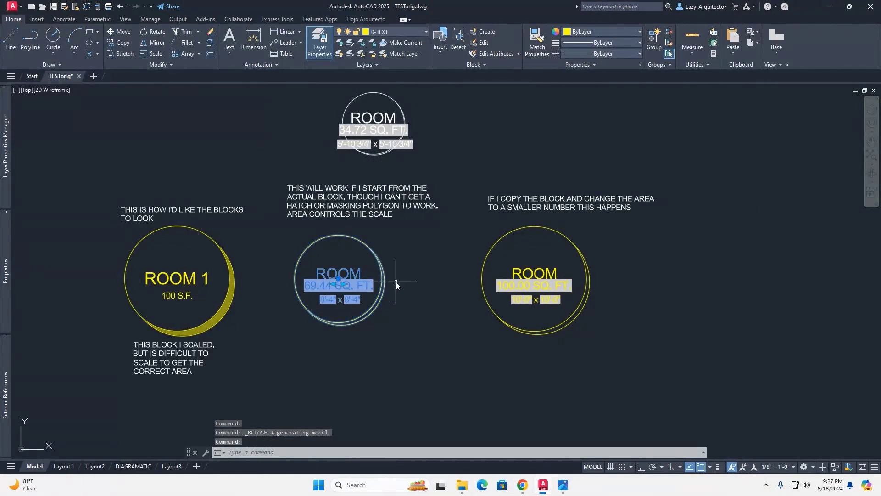
pyautogui.write('co')
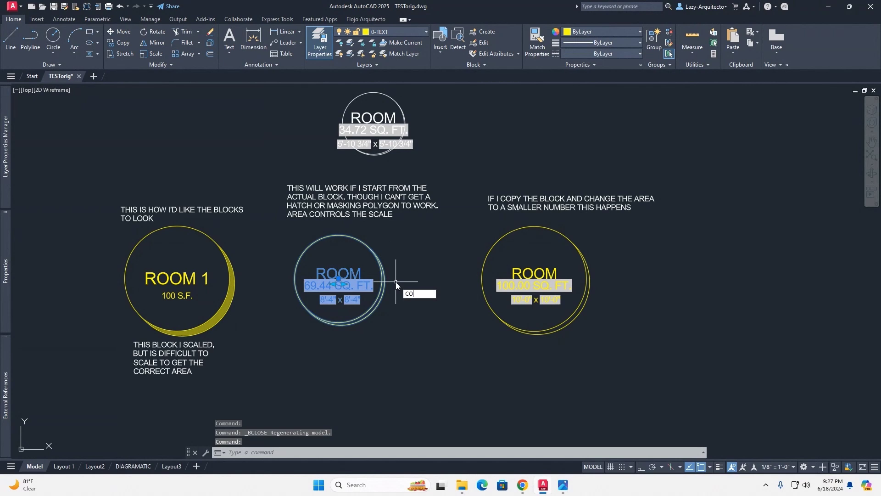
pyautogui.press('Return')
pyautogui.click(396, 280)
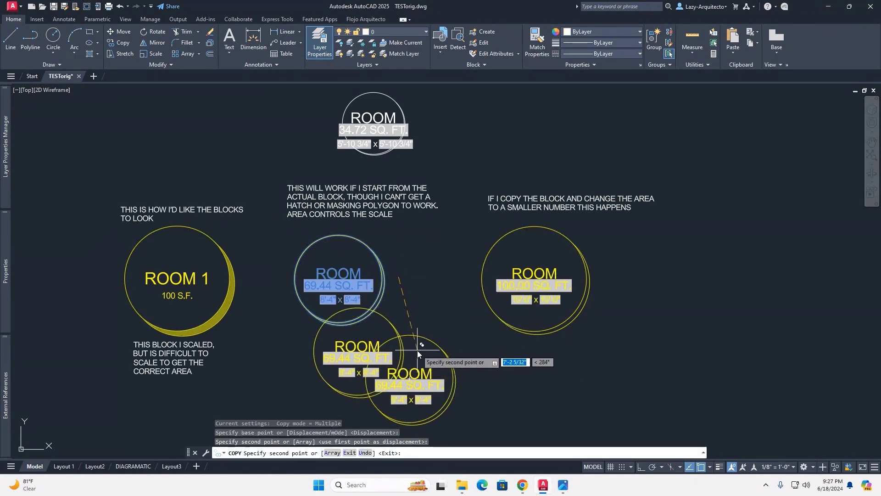
pyautogui.press('Escape')
# - Set the copied bubble's AREA to 500 and close the Properties palette
pyautogui.click(426, 340)
pyautogui.moveTo(426, 339); pyautogui.dragTo(391, 289, button='middle')
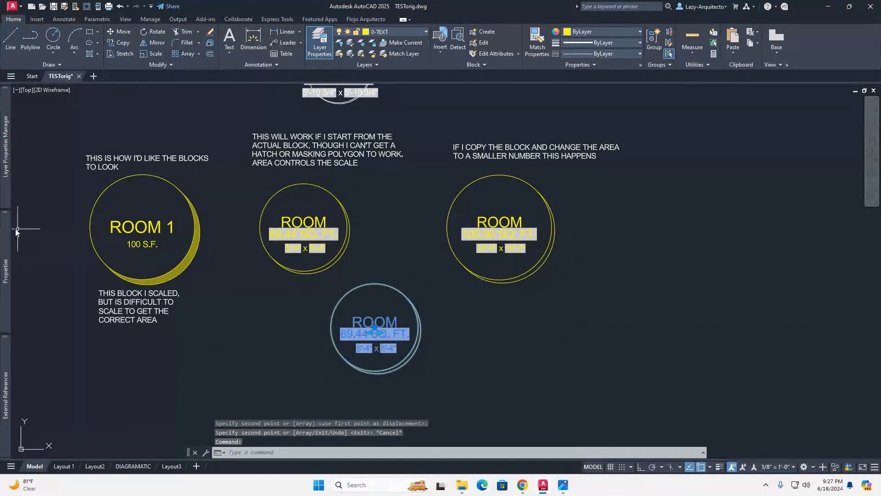
pyautogui.moveTo(7, 225)
pyautogui.click(127, 335)
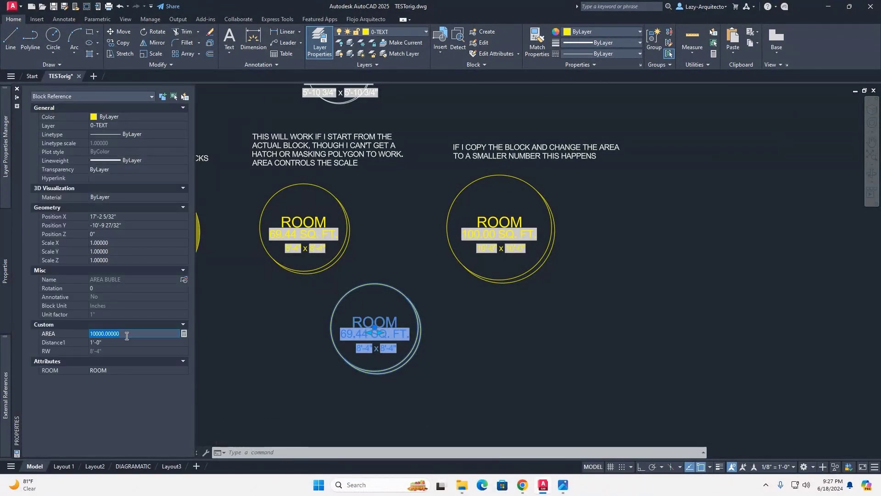
pyautogui.write('500')
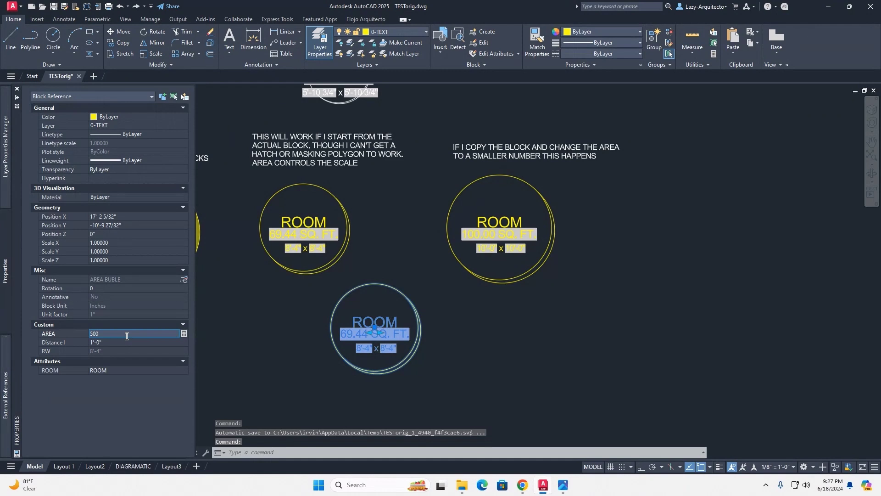
pyautogui.click(127, 340)
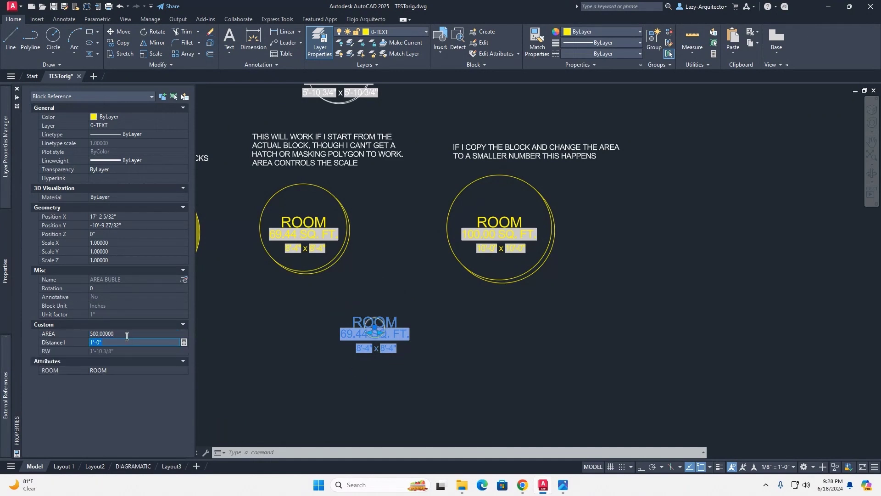
pyautogui.click(127, 334)
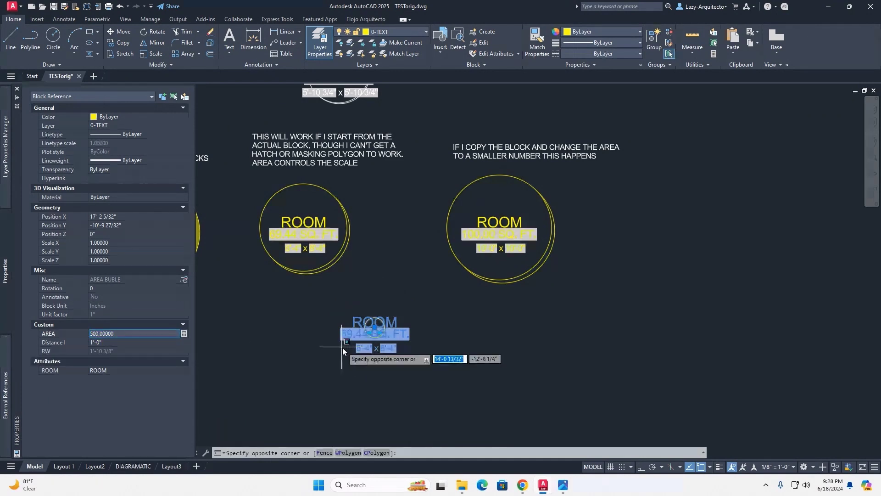
pyautogui.hotkey('ctrl', '1')
pyautogui.scroll(8, 377, 340)
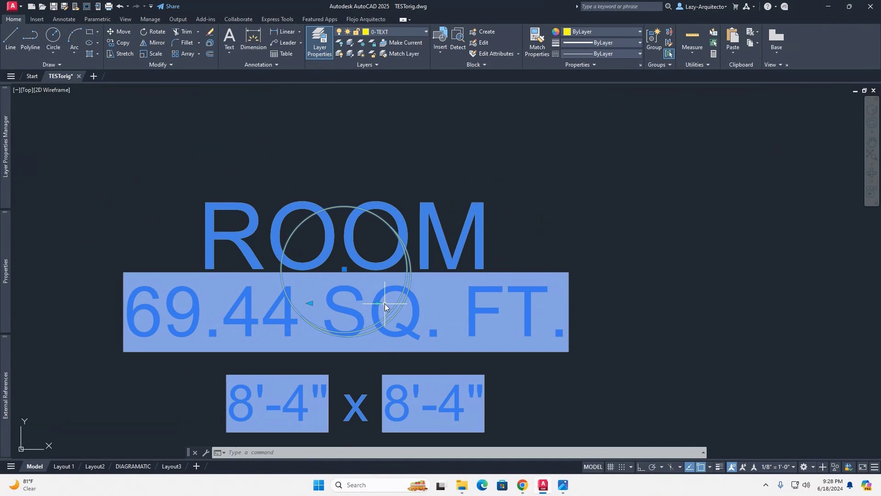
# - Zoom out and pan to compare the shrunken bubble with the other bubbles
pyautogui.scroll(2, 381, 278)
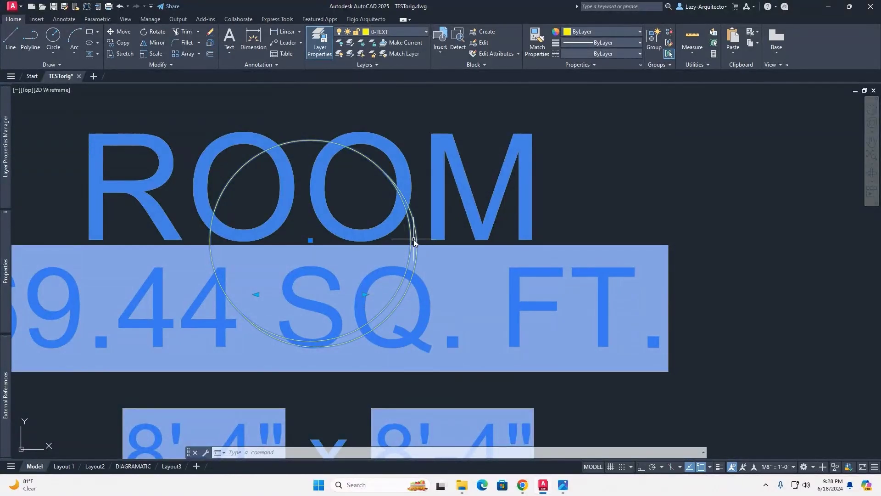
pyautogui.scroll(2, 385, 319)
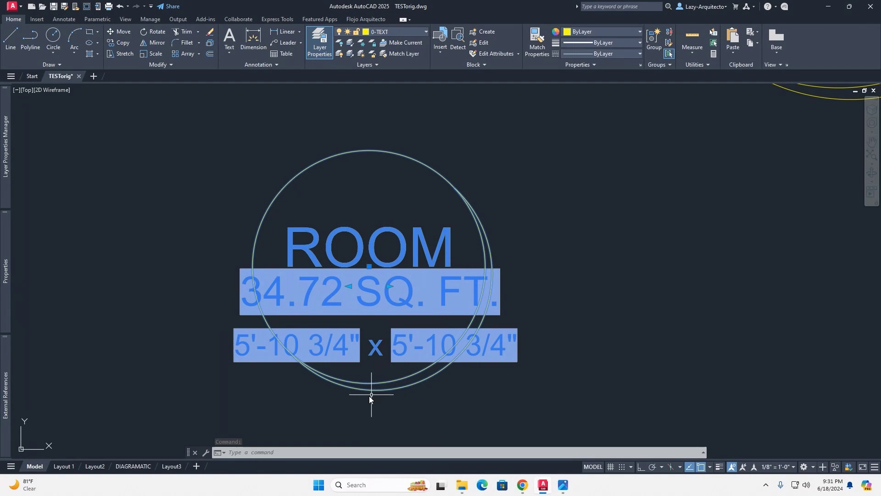
pyautogui.scroll(-6, 473, 351)
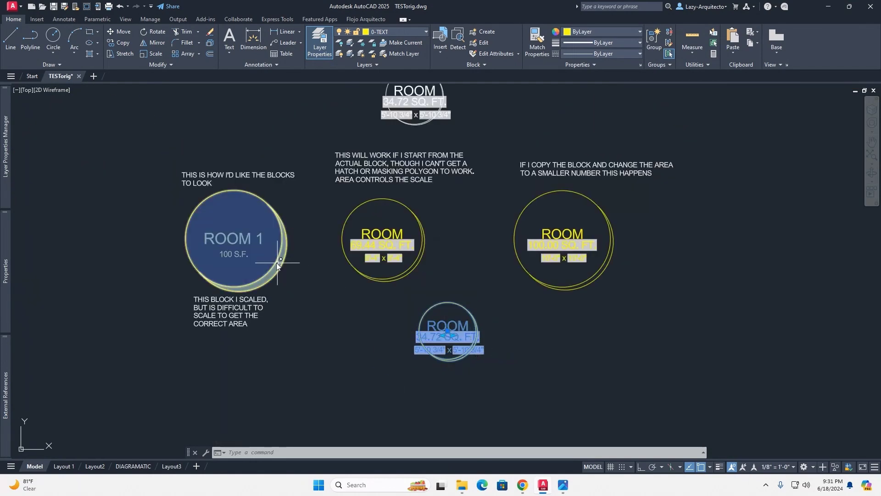
pyautogui.scroll(2, 276, 262)
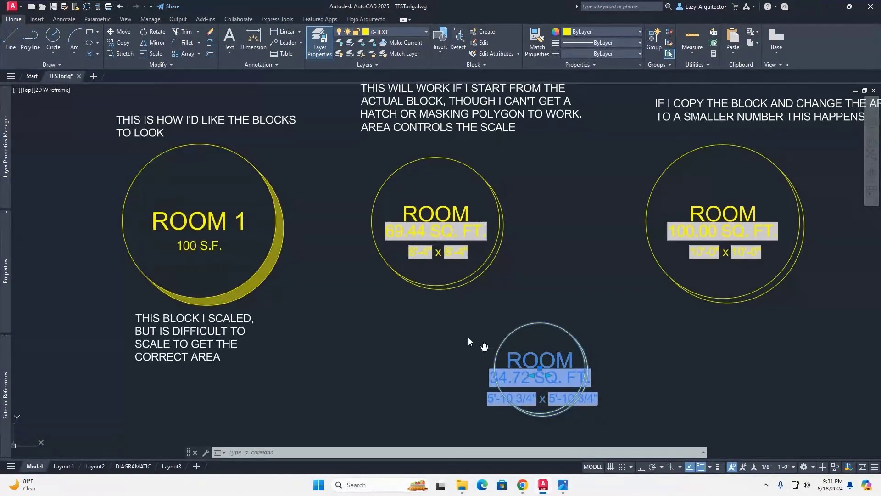
pyautogui.moveTo(564, 367); pyautogui.dragTo(465, 321, button='middle')
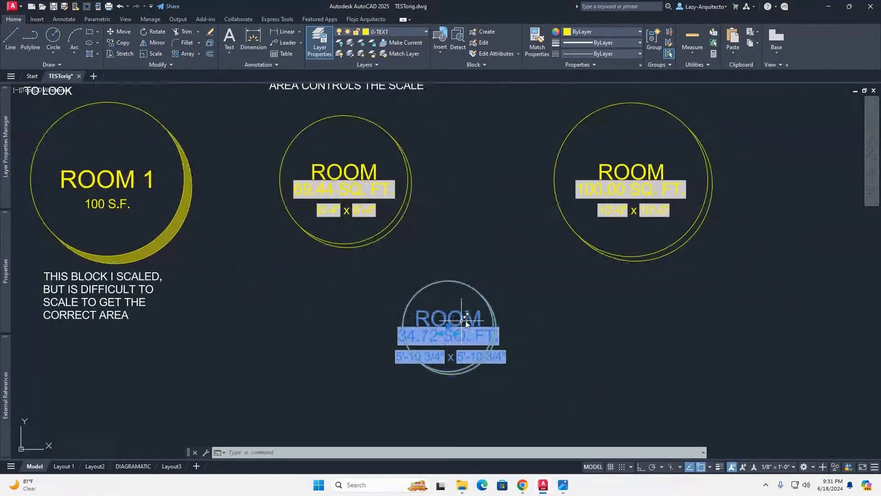
pyautogui.rightClick(484, 301)
# - Open the ROOM bubble block in the Block Editor
pyautogui.click(528, 67)
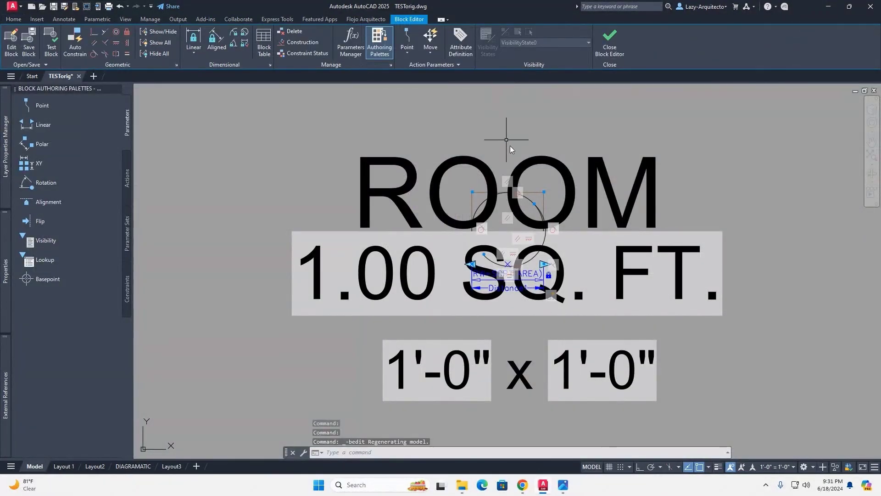
pyautogui.scroll(4, 546, 227)
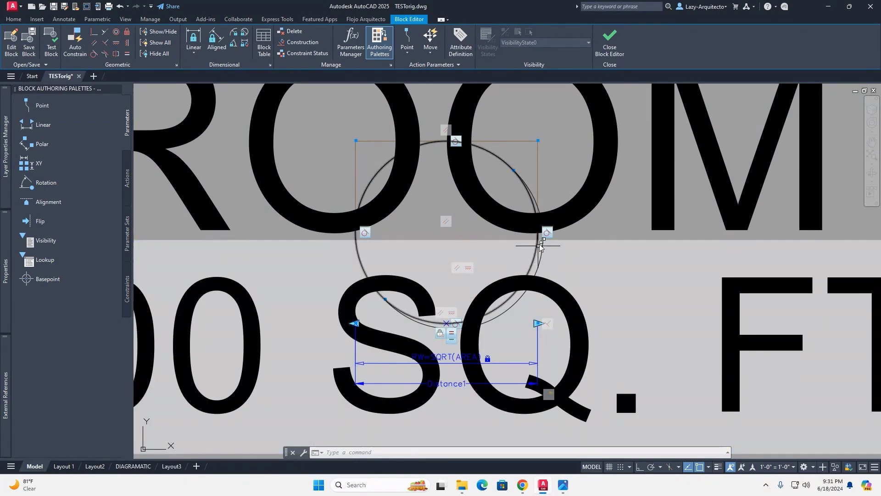
pyautogui.scroll(2, 533, 193)
# - Isolate the two bubble circles with ISOLATE and start the HATCH command
pyautogui.click(533, 193)
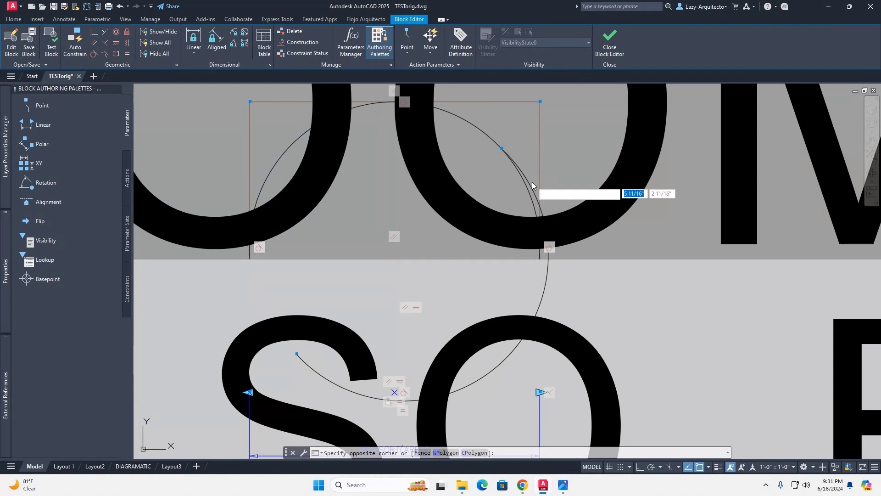
pyautogui.click(513, 178)
pyautogui.write('ISOLA')
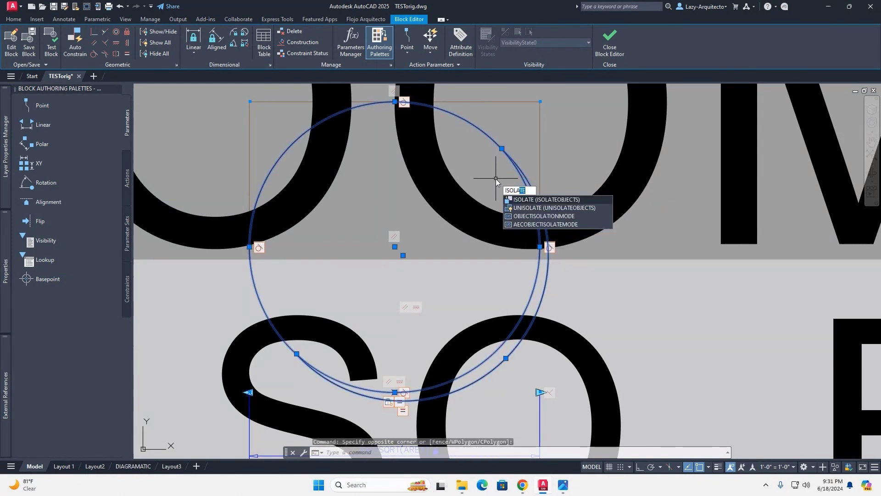
pyautogui.press('Return')
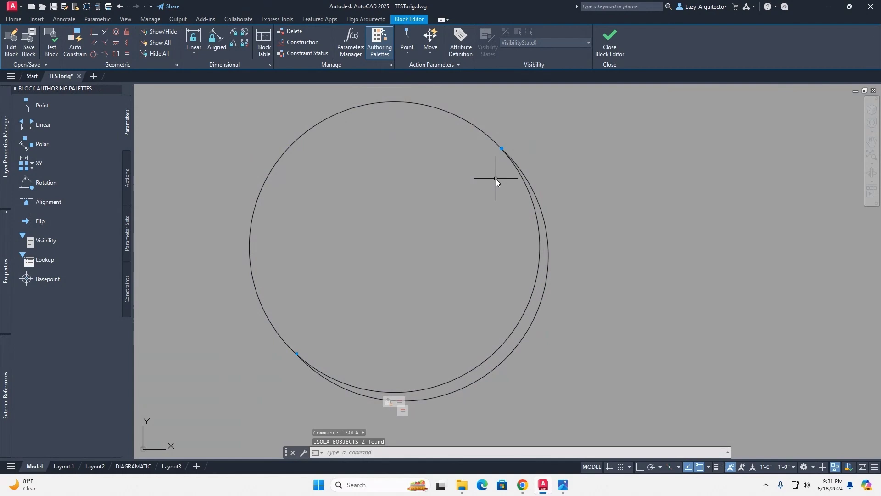
pyautogui.moveTo(472, 254)
pyautogui.mouseDown(button='middle')
pyautogui.moveTo(467, 237)
pyautogui.moveTo(472, 254)
pyautogui.mouseUp(button='middle')
pyautogui.write('H')
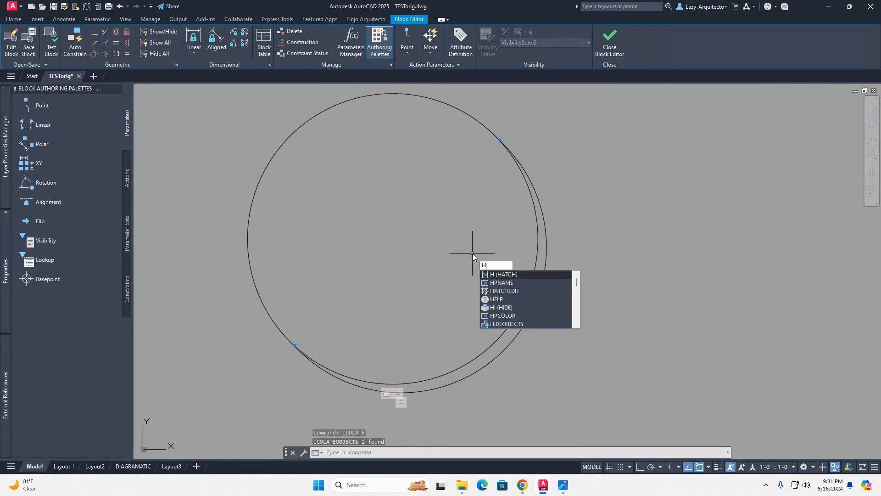
pyautogui.press('Return')
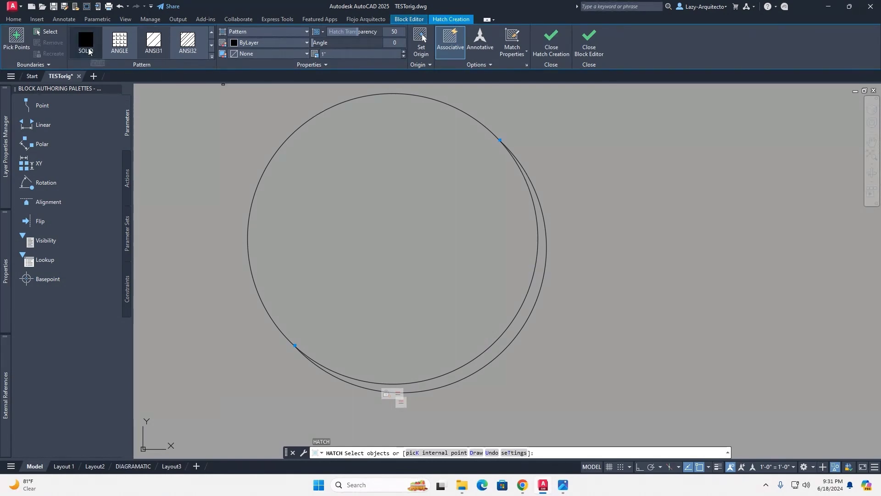
# - Fill the crescent between the two circles with a SOLID hatch using an internal pick point
pyautogui.click(88, 48)
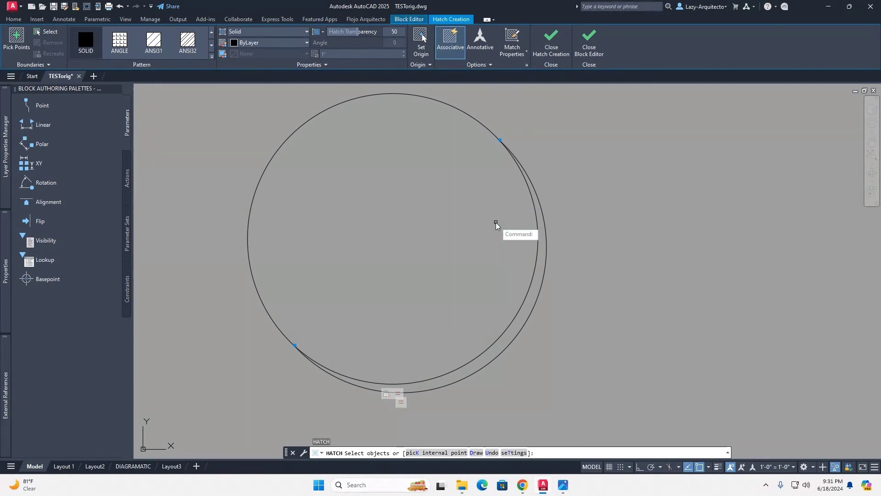
pyautogui.click(414, 453)
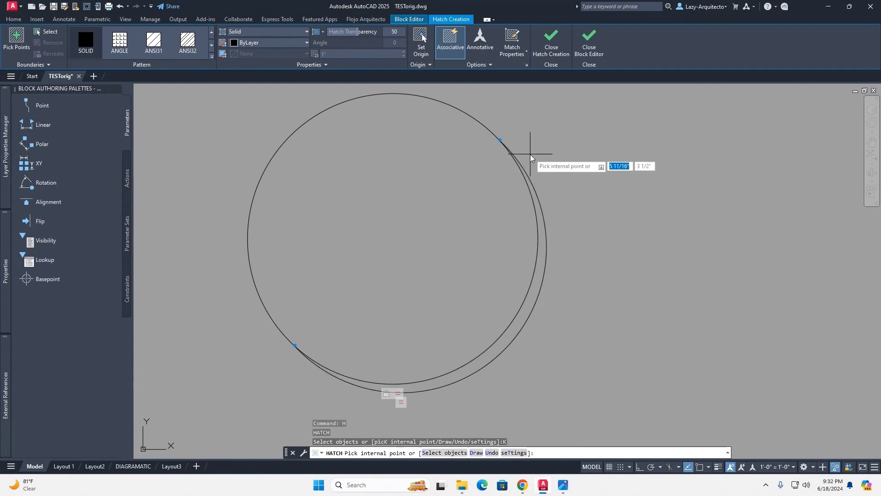
pyautogui.click(540, 272)
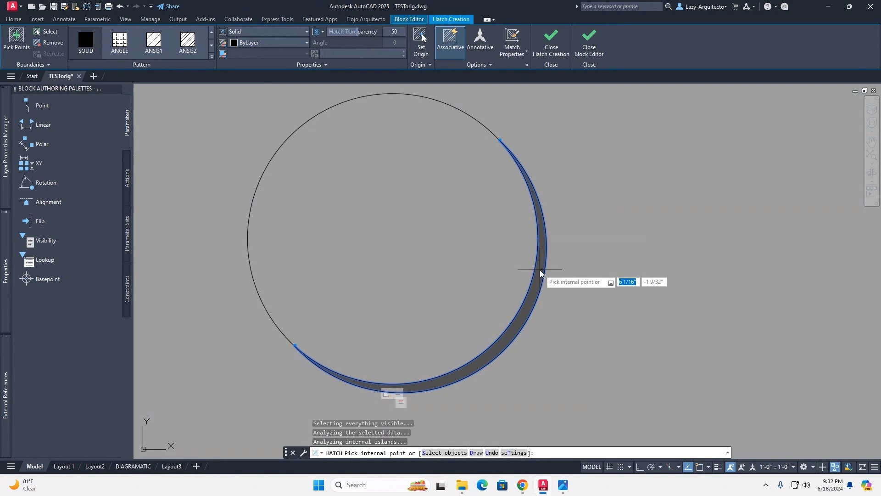
pyautogui.press('Return')
pyautogui.scroll(-2, 421, 249)
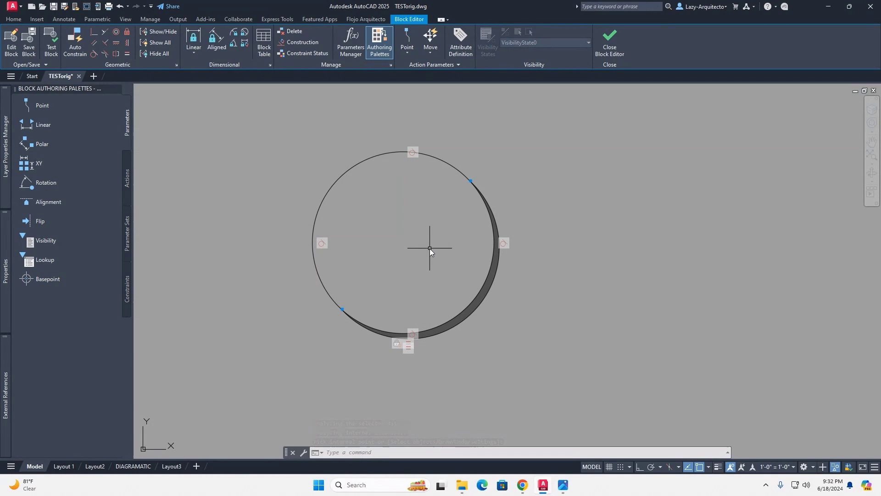
# - Run UNISOLATE to restore the 12 hidden block objects
pyautogui.scroll(2, 487, 266)
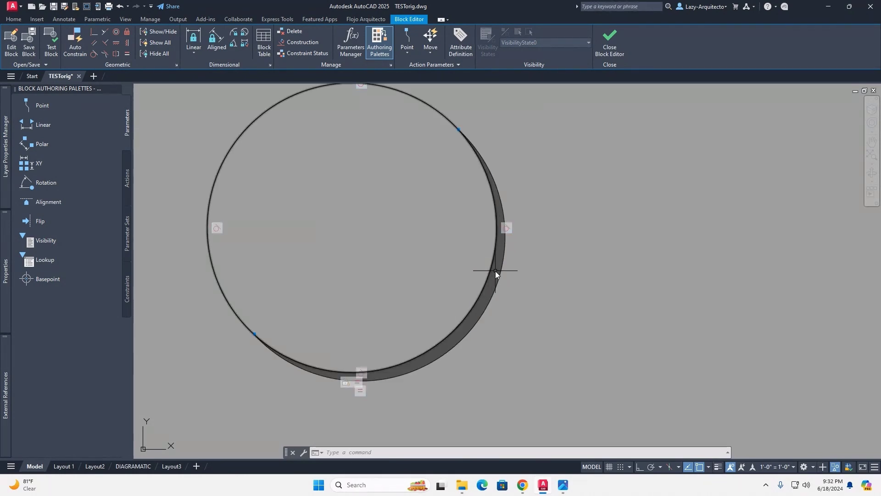
pyautogui.scroll(-2, 438, 262)
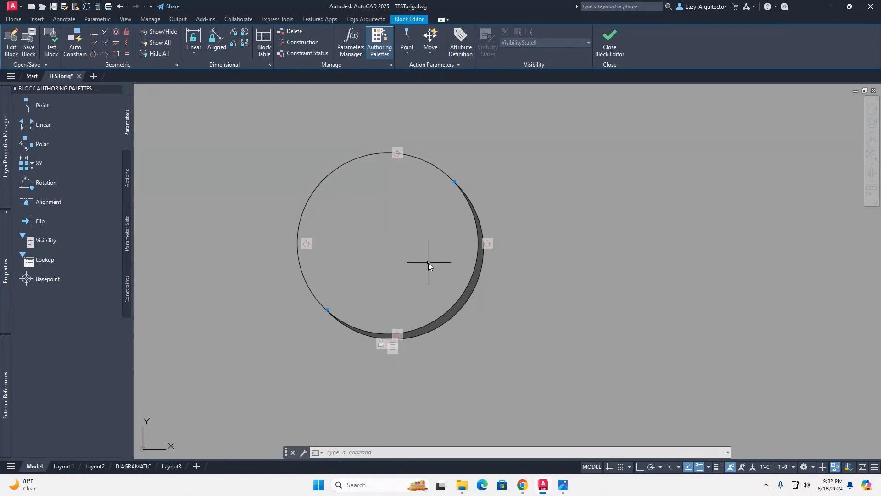
pyautogui.write('UNIS')
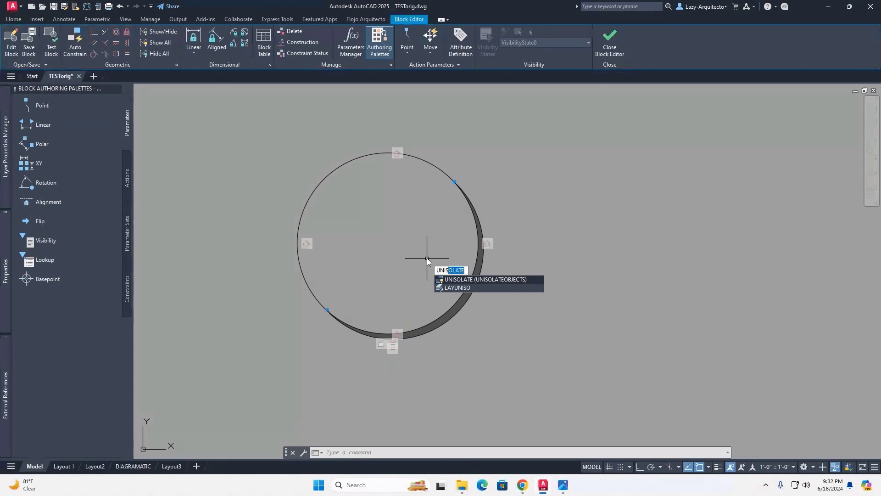
pyautogui.press('Return')
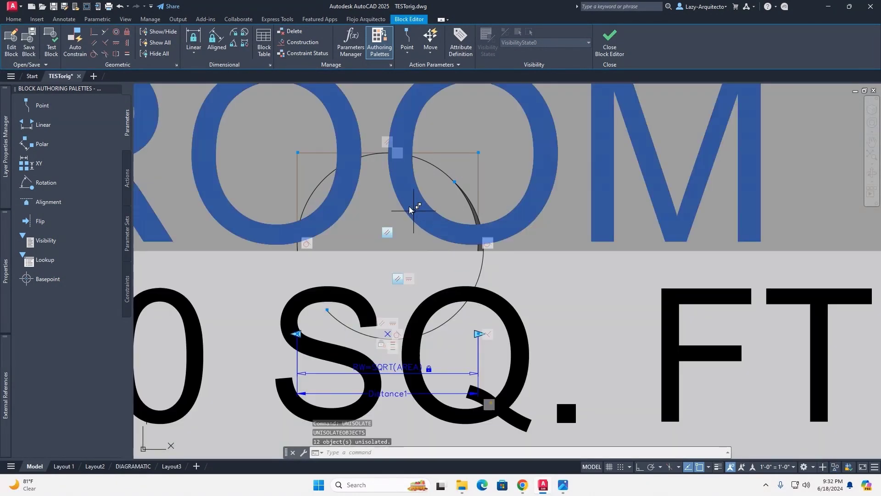
# - Inspect the hatched crescent alongside the ROOM and SQ. FT. labels, clearing the selection
pyautogui.scroll(-2, 326, 197)
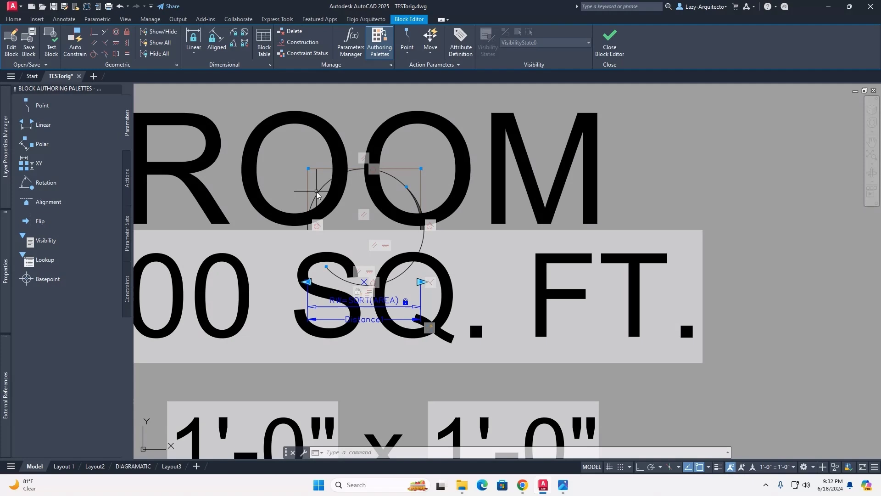
pyautogui.scroll(2, 352, 222)
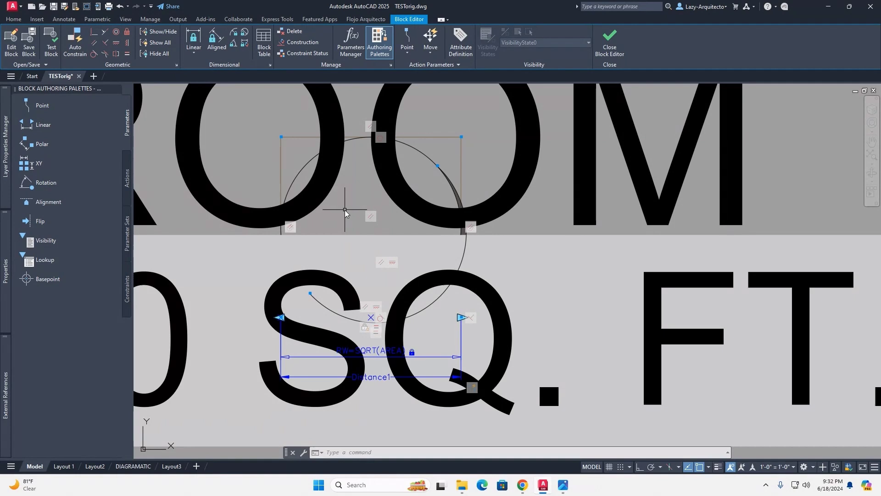
pyautogui.moveTo(376, 205); pyautogui.dragTo(412, 211, button='middle')
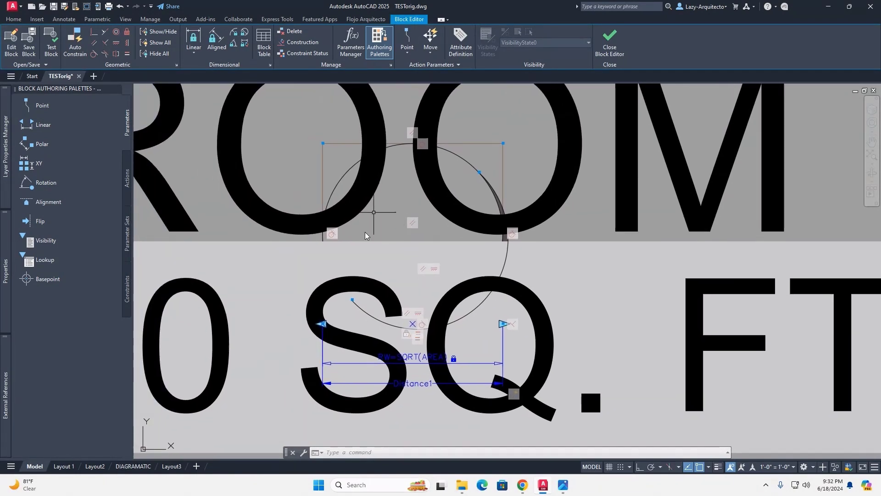
pyautogui.scroll(-3, 317, 201)
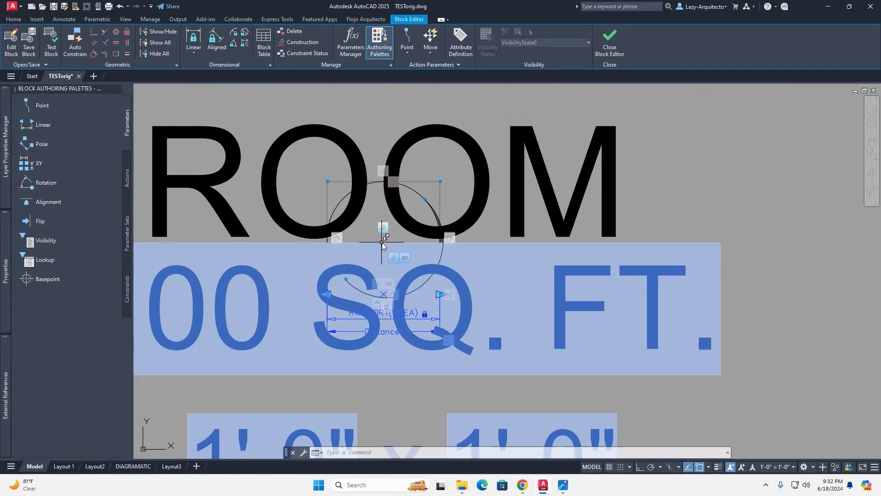
pyautogui.scroll(3, 354, 196)
pyautogui.press('Escape')
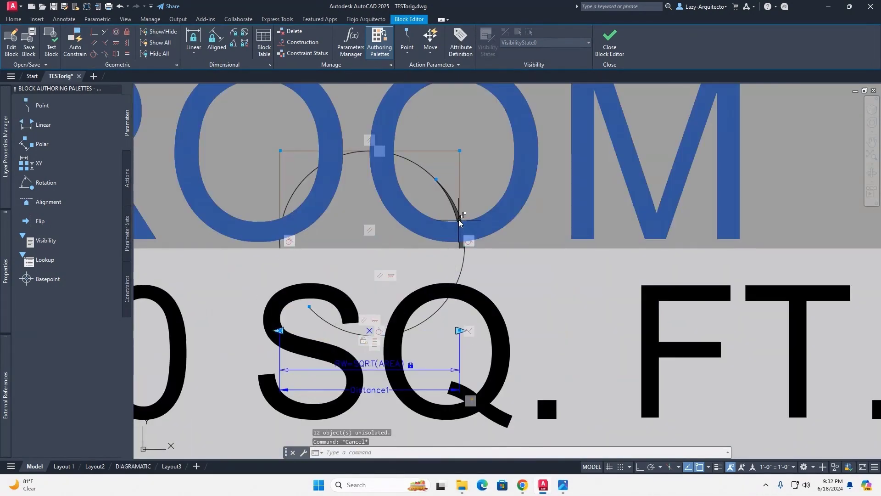
pyautogui.scroll(4, 458, 220)
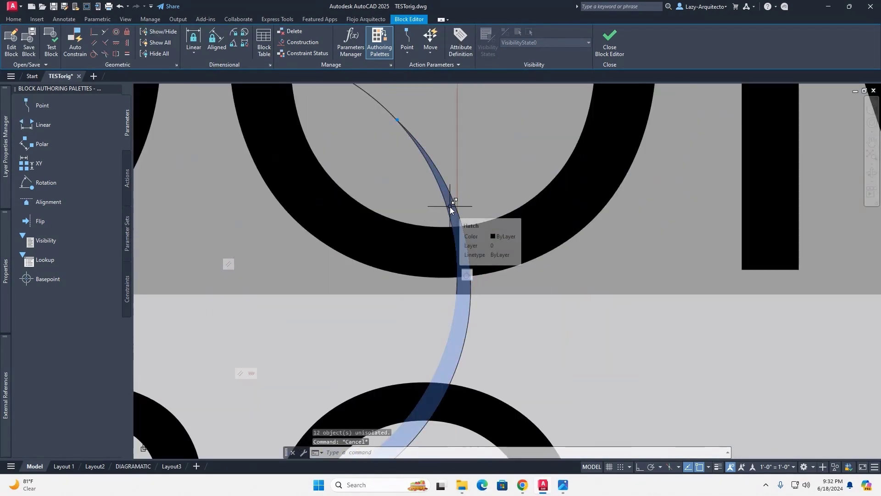
pyautogui.scroll(-5, 451, 209)
pyautogui.scroll(2, 400, 188)
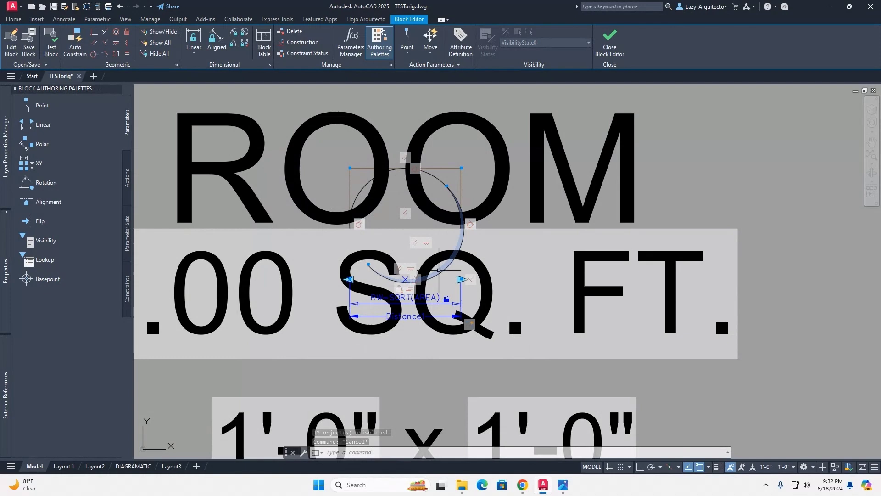
# - Select the bubble block in the test window and bring up its Properties
pyautogui.click(51, 54)
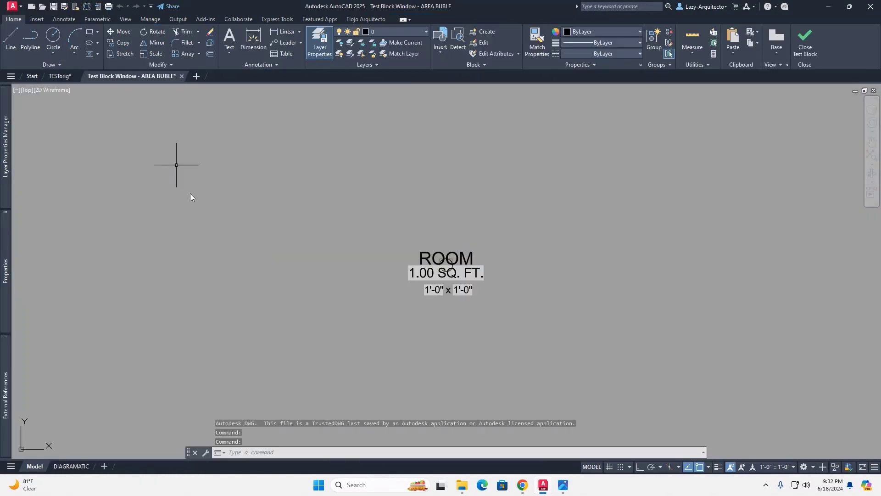
pyautogui.click(447, 263)
pyautogui.scroll(10, 451, 263)
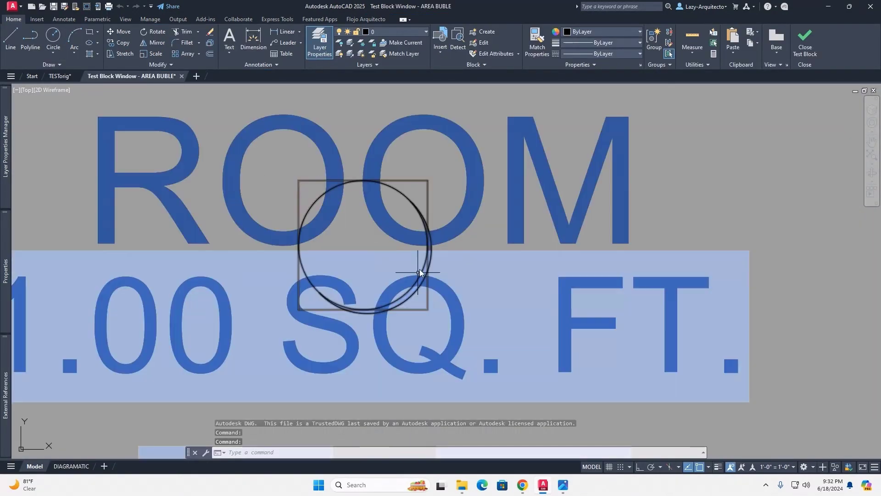
pyautogui.scroll(4, 427, 247)
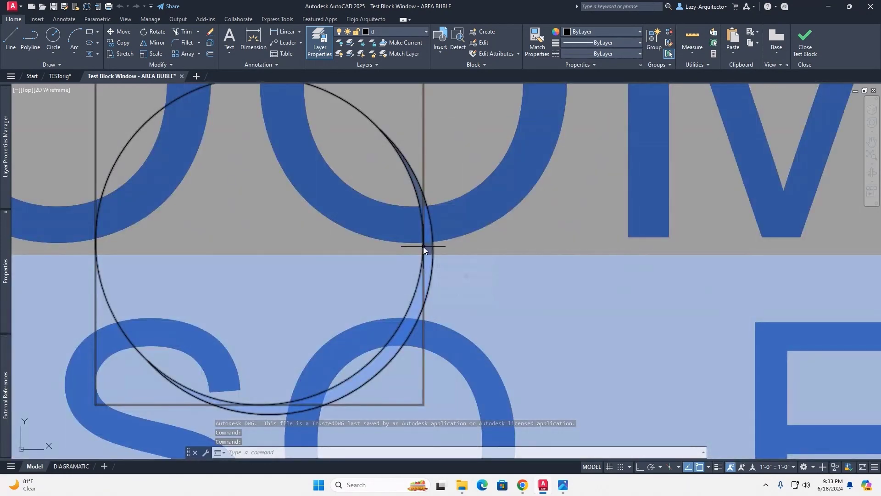
pyautogui.scroll(-4, 404, 243)
pyautogui.scroll(-2, 367, 227)
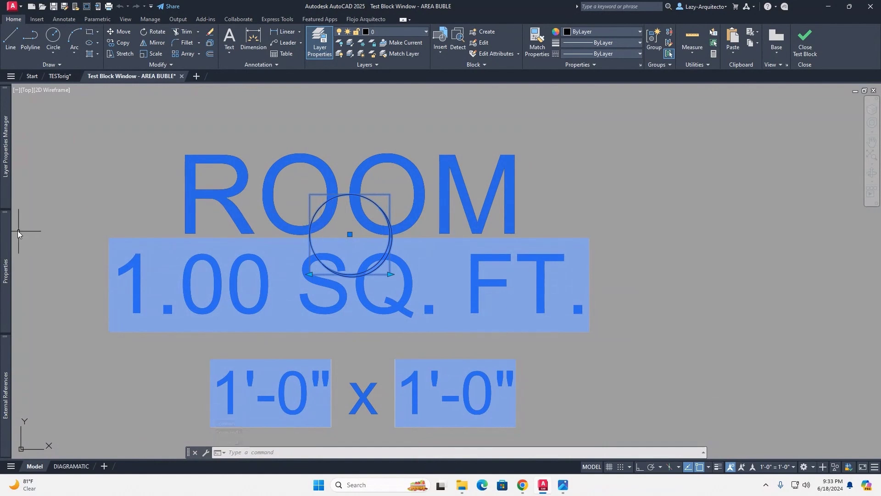
pyautogui.moveTo(11, 232)
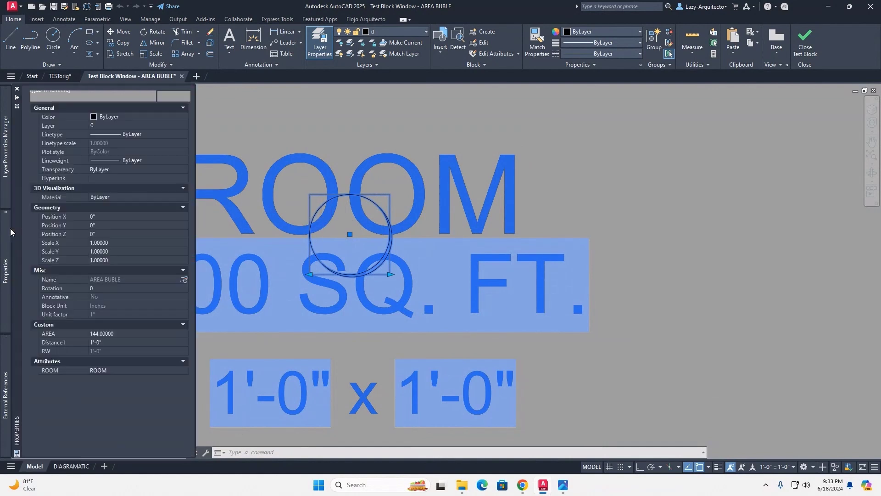
# - Set the block's AREA to 5000, review the resized bubble, then deselect it
pyautogui.click(114, 333)
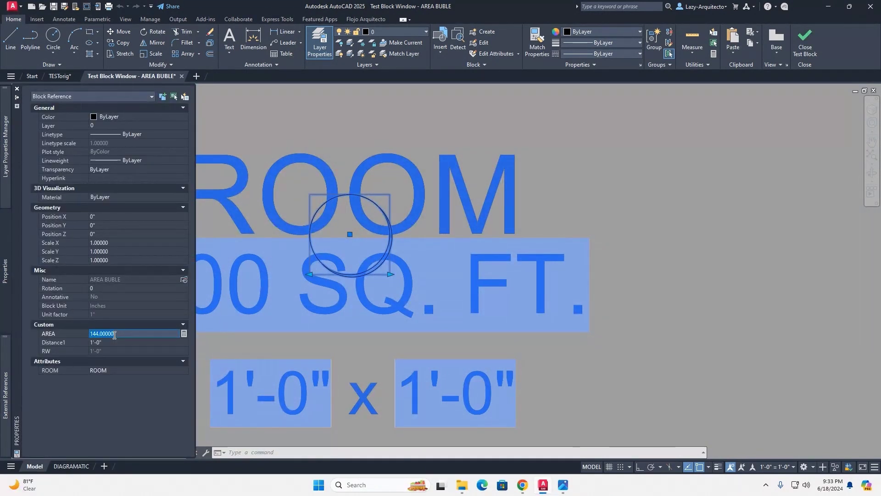
pyautogui.write('5000')
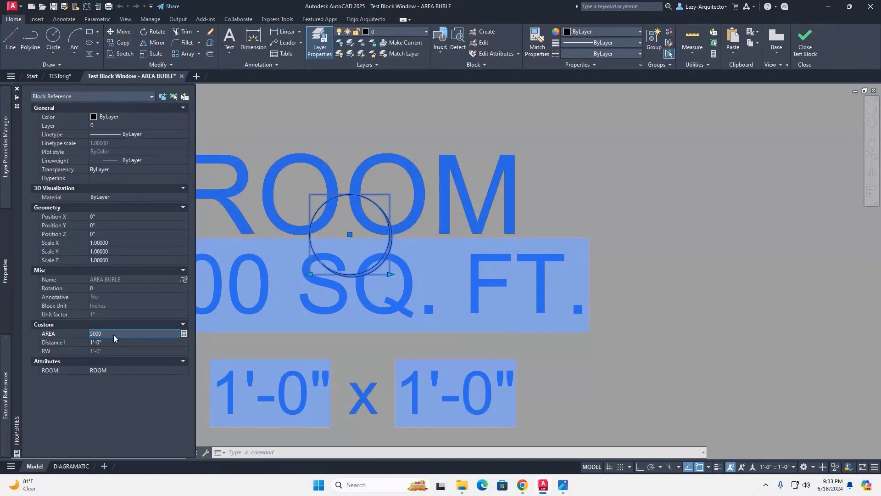
pyautogui.press('Return')
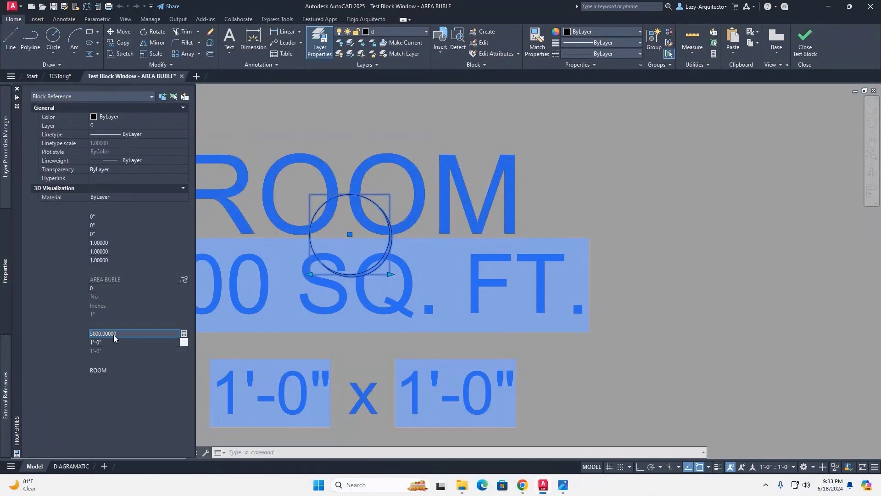
pyautogui.scroll(-2, 360, 233)
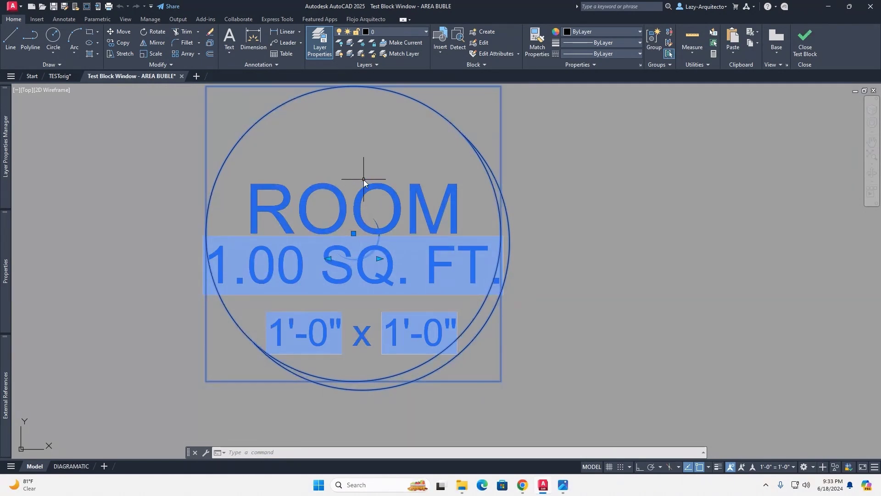
pyautogui.scroll(2, 371, 211)
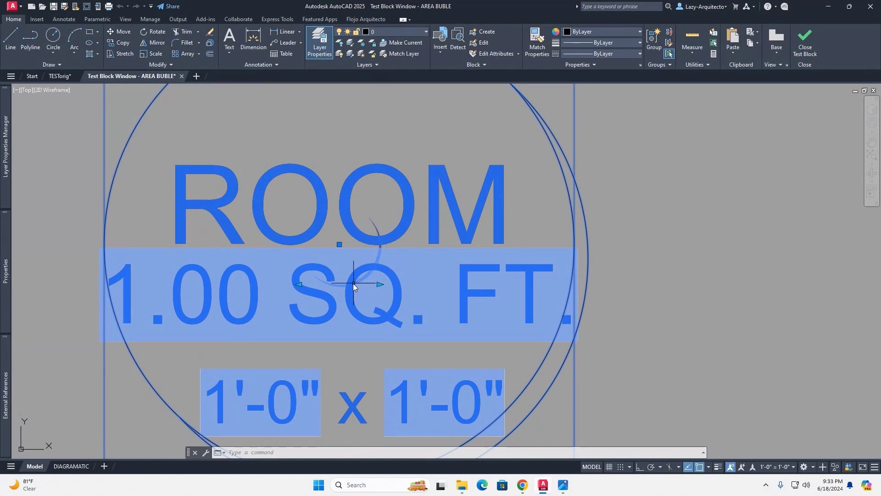
pyautogui.scroll(-2, 377, 248)
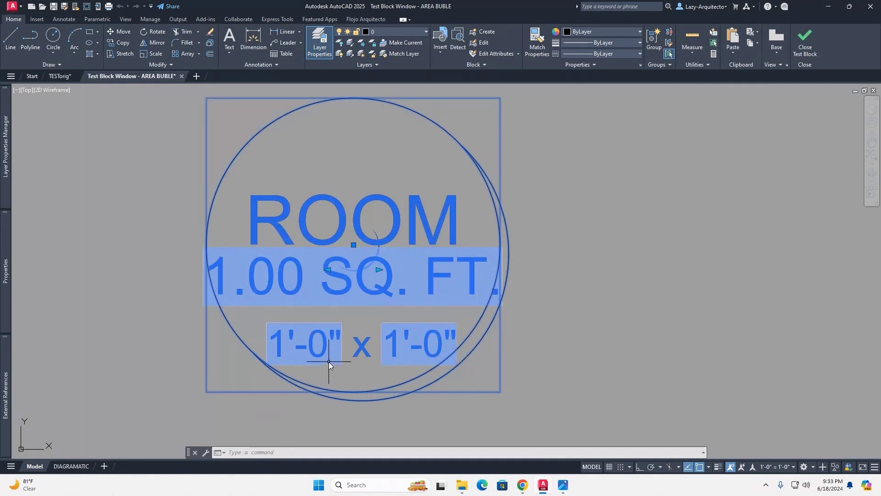
pyautogui.press('Escape')
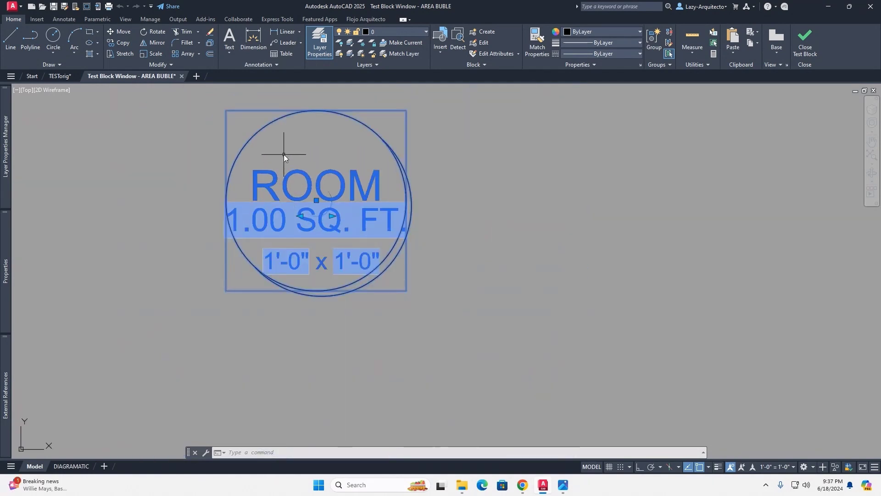
# - Close the test window and return to block editing
pyautogui.click(805, 53)
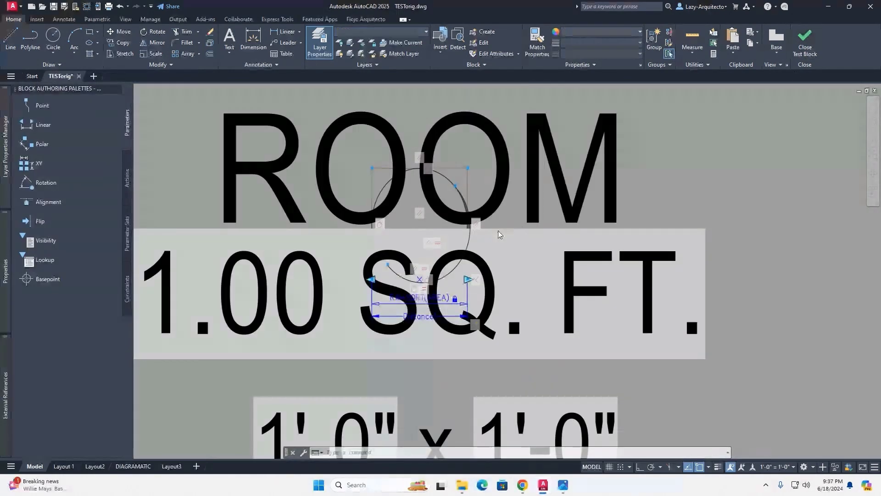
pyautogui.scroll(6, 498, 231)
pyautogui.press('Escape')
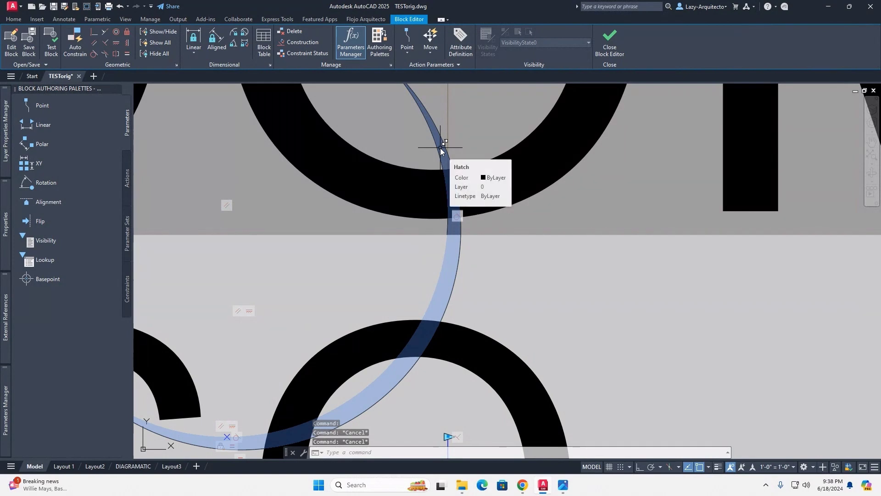
# - Select and delete the solid crescent hatch fill, keeping the arc outlines
pyautogui.click(440, 148)
pyautogui.click(423, 151)
pyautogui.scroll(-3, 423, 152)
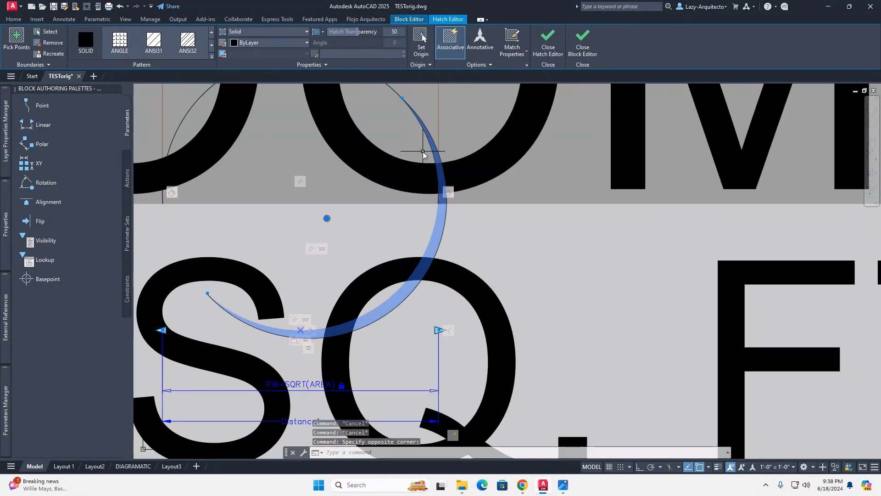
pyautogui.press('Delete')
pyautogui.scroll(2, 422, 151)
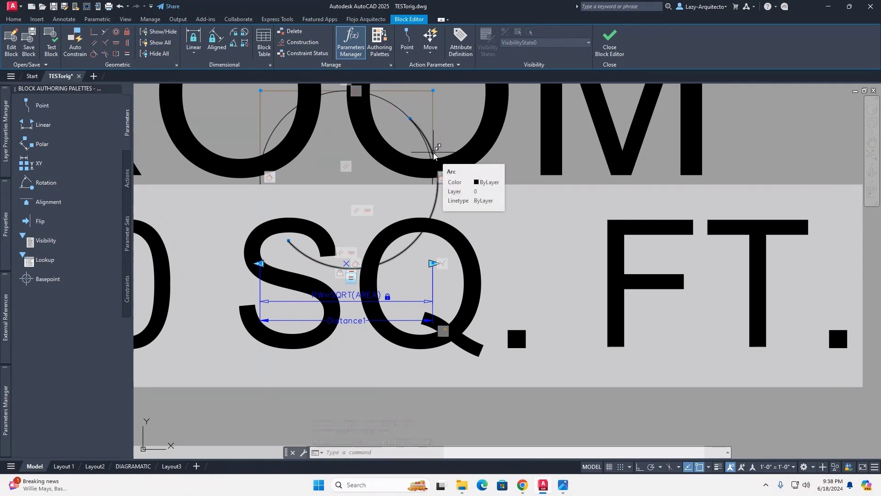
pyautogui.click(433, 154)
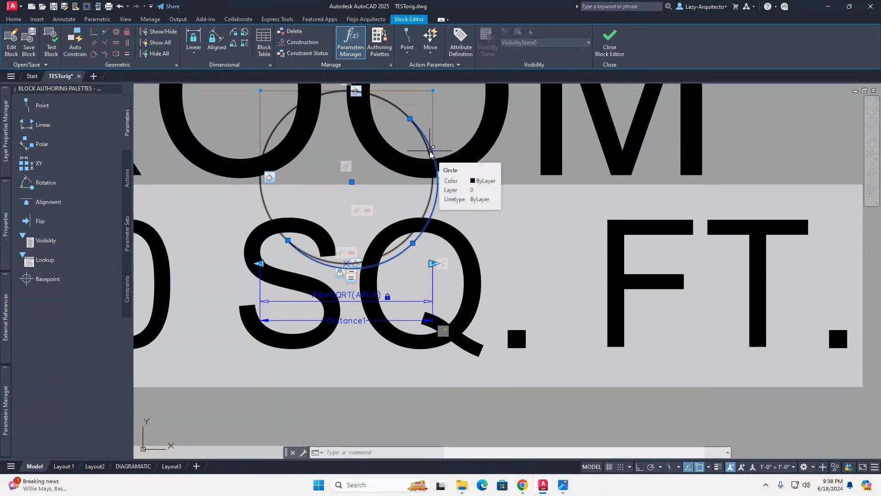
# - Copy the bubble circle and crescent arc 10' to the right with Ortho on
pyautogui.click(430, 152)
pyautogui.moveTo(434, 154); pyautogui.dragTo(344, 210, button='middle')
pyautogui.write('CO')
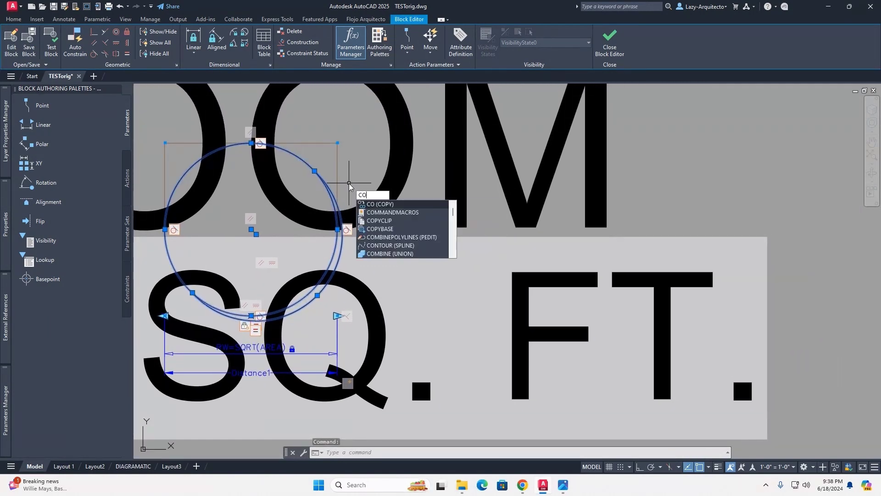
pyautogui.press('Return')
pyautogui.scroll(-5, 349, 184)
pyautogui.click(469, 176)
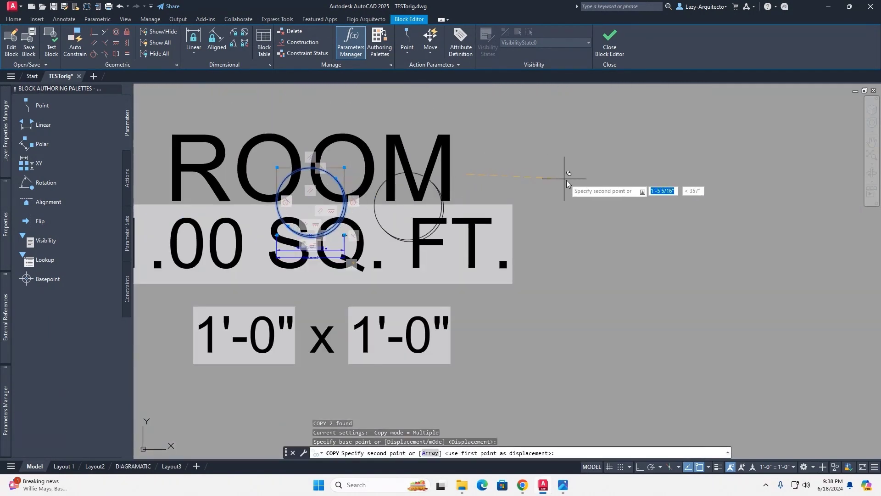
pyautogui.click(639, 466)
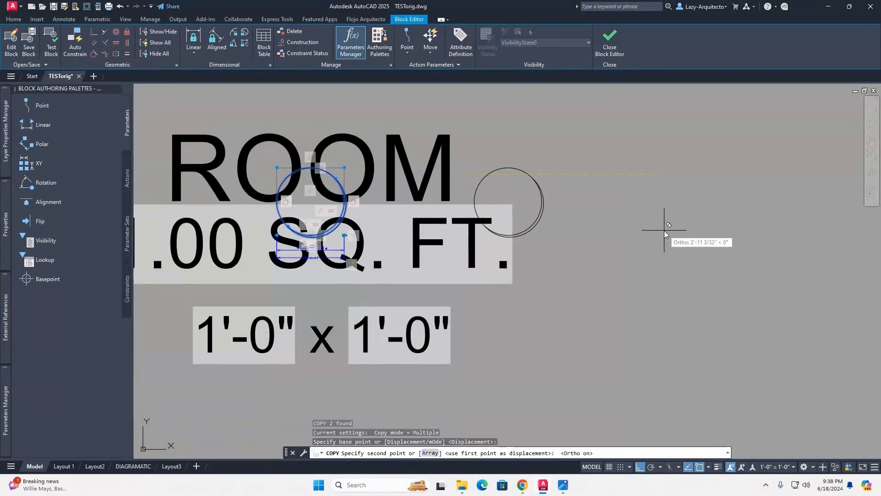
pyautogui.write('10')
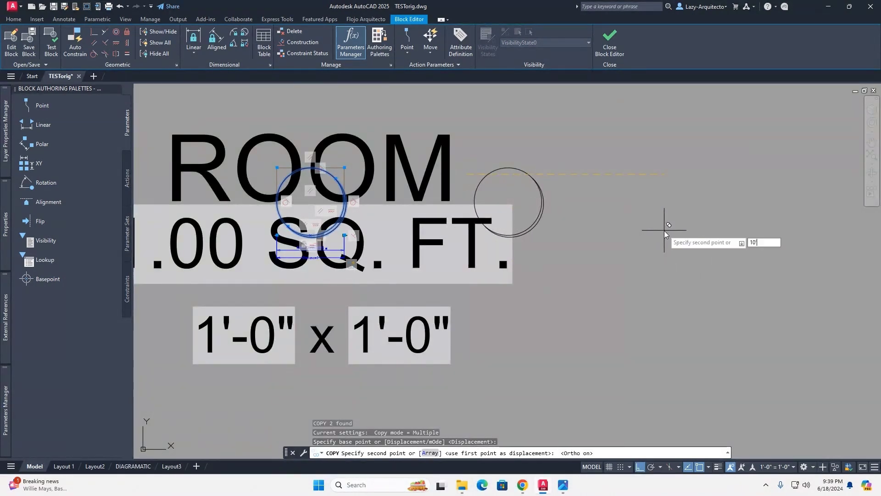
pyautogui.press('Return')
pyautogui.scroll(-3, 613, 232)
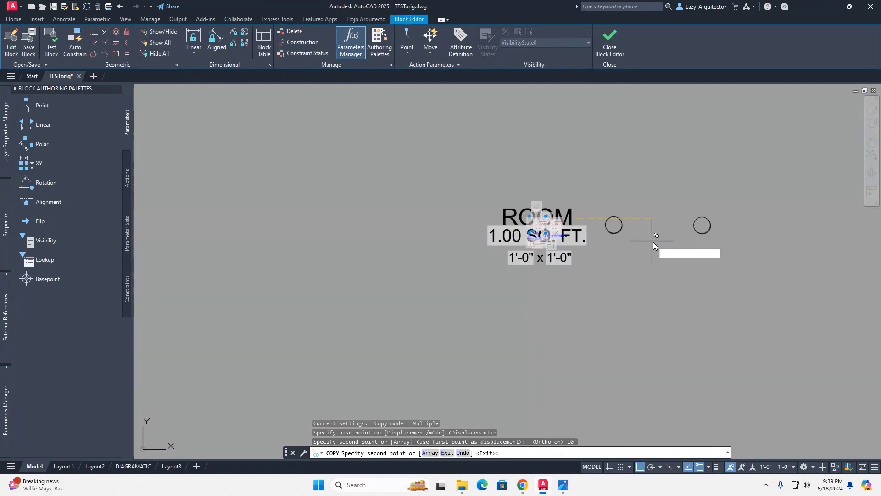
pyautogui.press('Escape')
pyautogui.scroll(5, 707, 230)
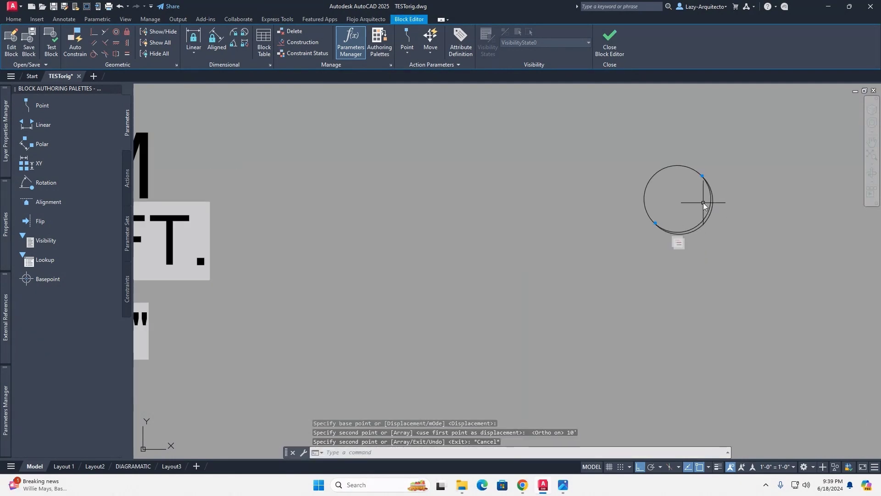
pyautogui.scroll(3, 704, 200)
# - Trim the copied inner circle's upper-left portion, leaving its lower-right arc
pyautogui.moveTo(677, 206); pyautogui.dragTo(433, 253, button='middle')
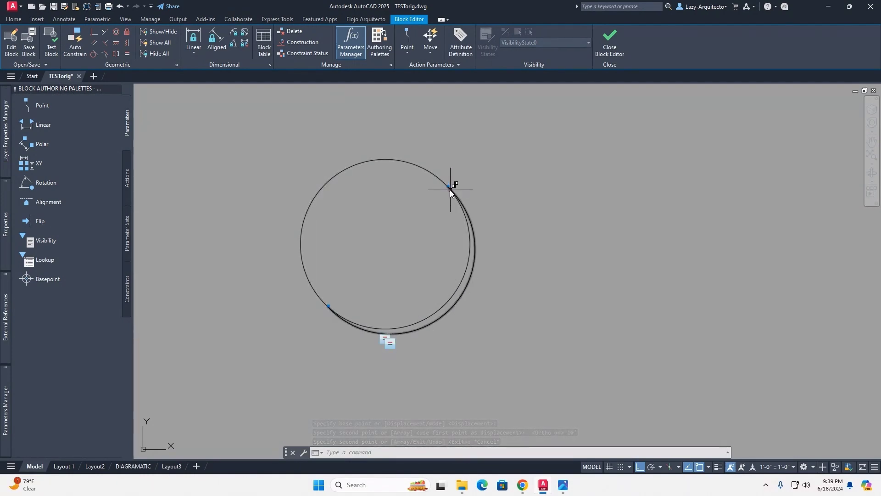
pyautogui.scroll(5, 449, 189)
pyautogui.scroll(-4, 443, 185)
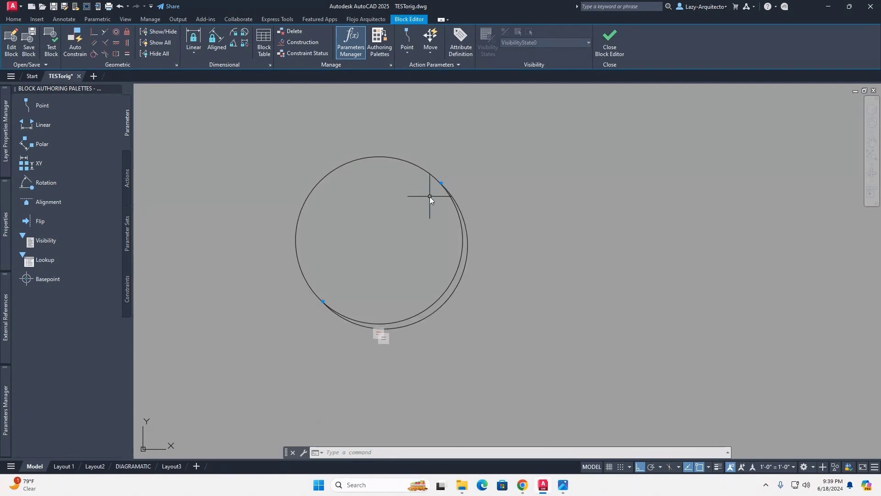
pyautogui.write('TR')
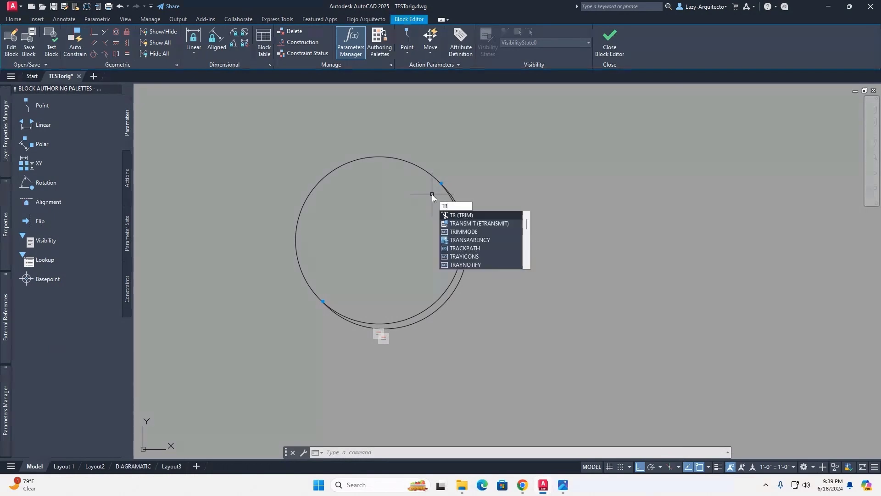
pyautogui.press('Return')
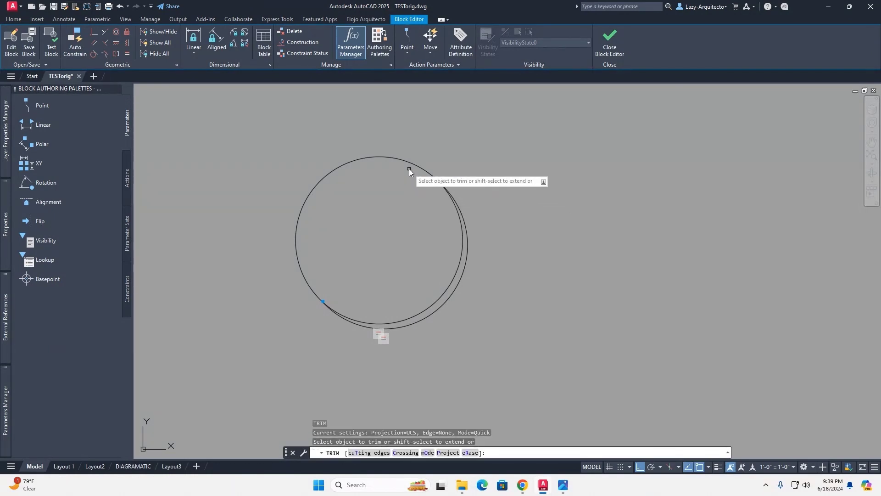
pyautogui.click(418, 168)
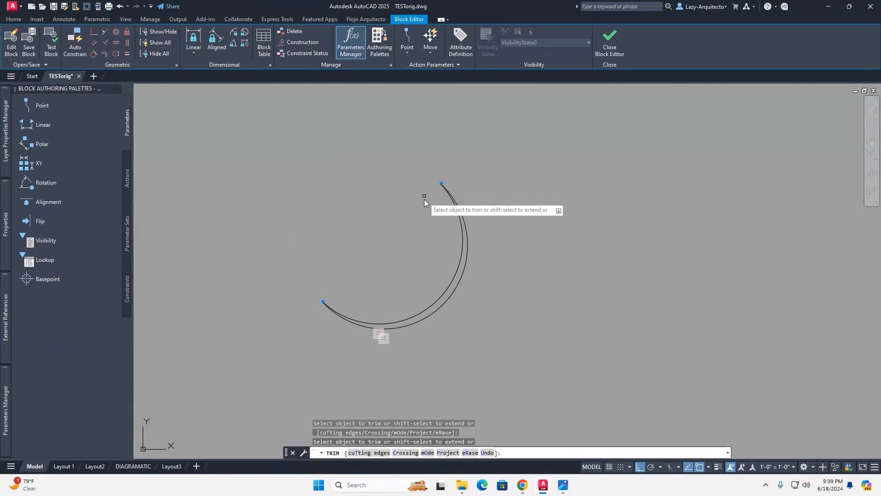
pyautogui.press('Return')
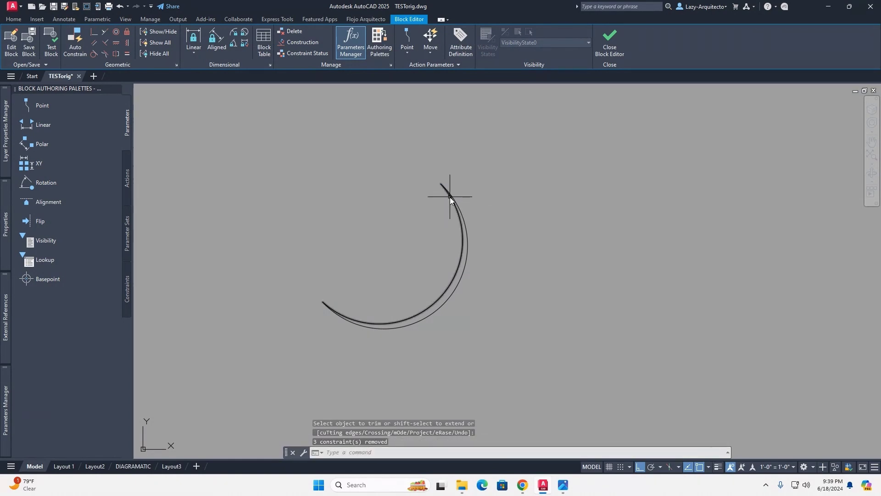
pyautogui.scroll(2, 450, 197)
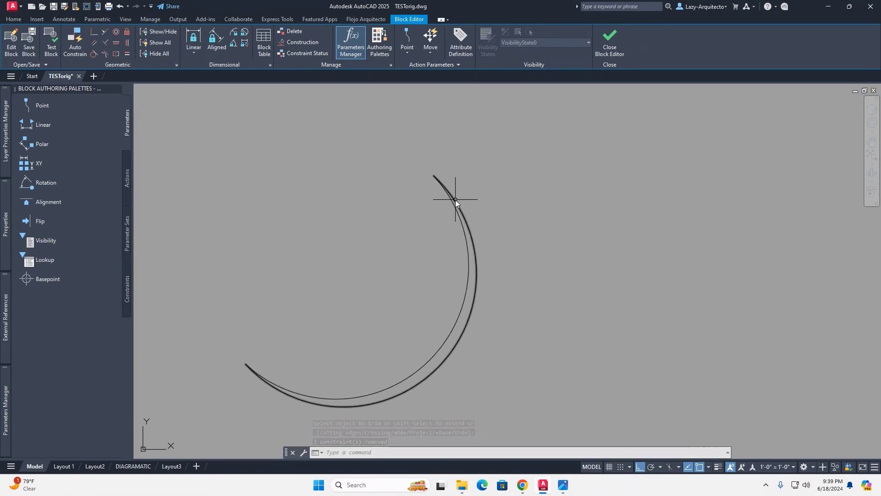
pyautogui.scroll(-2, 471, 247)
# - Join the two nested arcs into one closed crescent polyline and confirm it in Properties
pyautogui.click(468, 277)
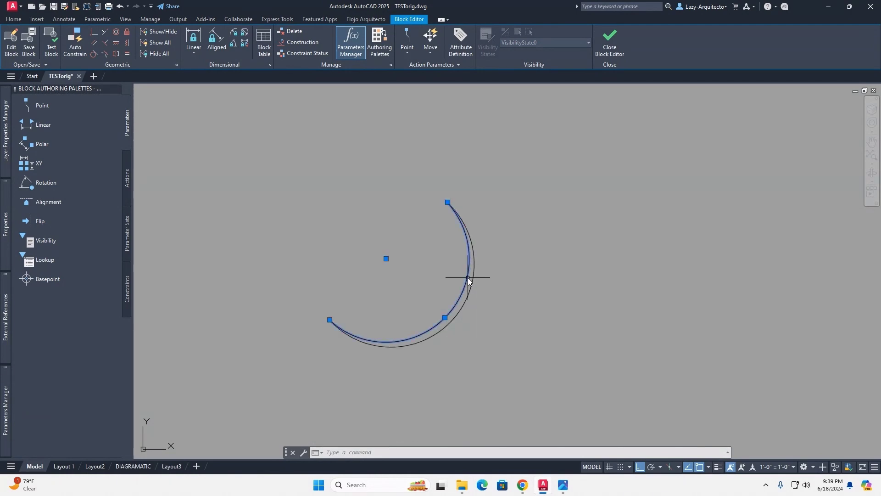
pyautogui.click(9, 223)
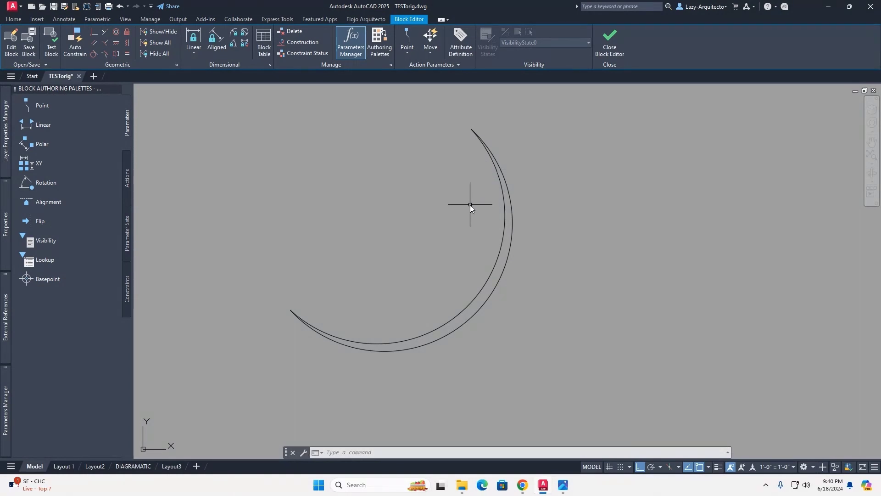
pyautogui.click(516, 234)
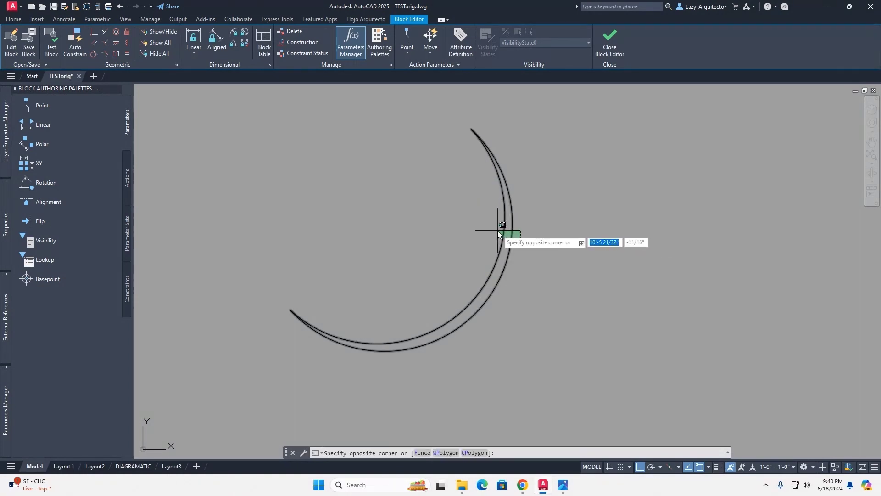
pyautogui.click(497, 228)
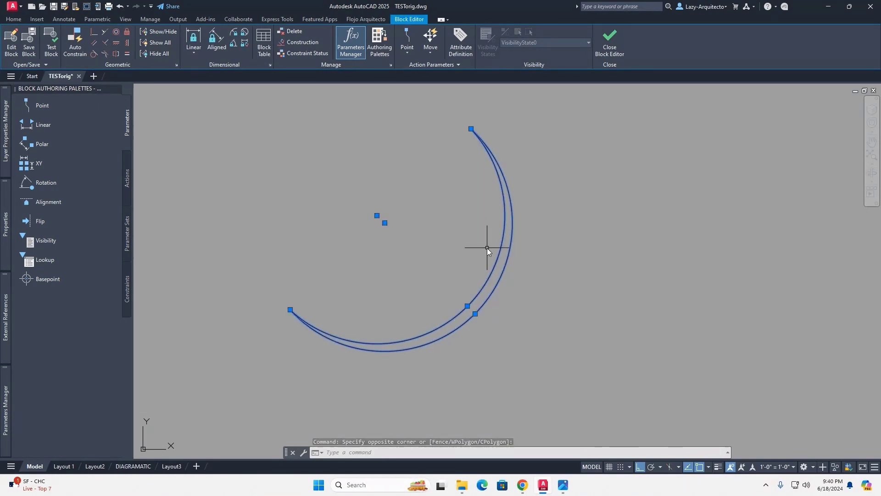
pyautogui.write('J')
pyautogui.press('Return')
pyautogui.click(500, 243)
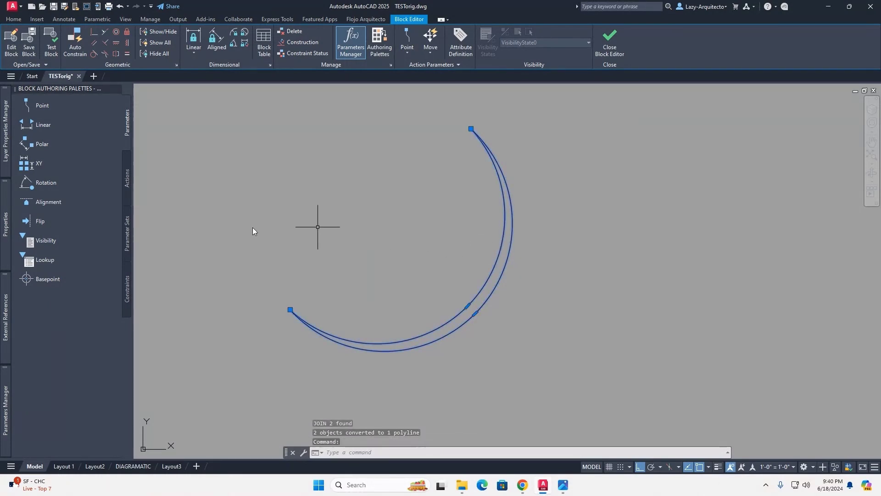
pyautogui.moveTo(11, 224)
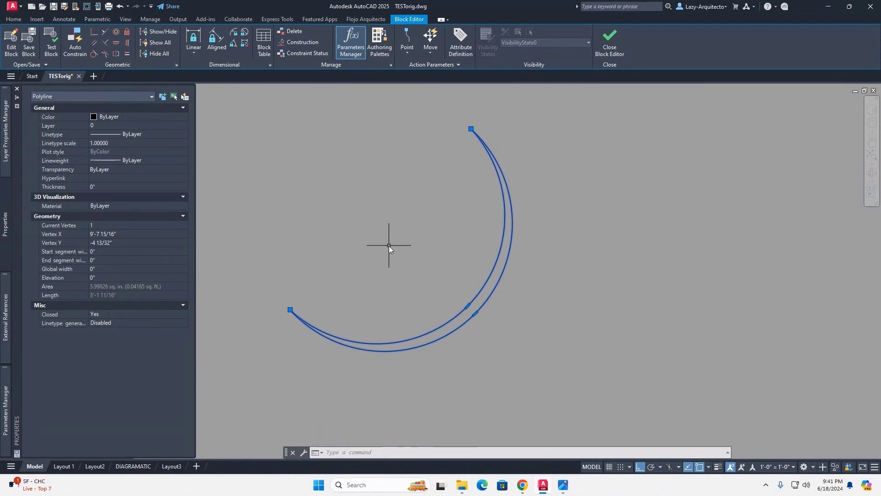
pyautogui.press('Escape')
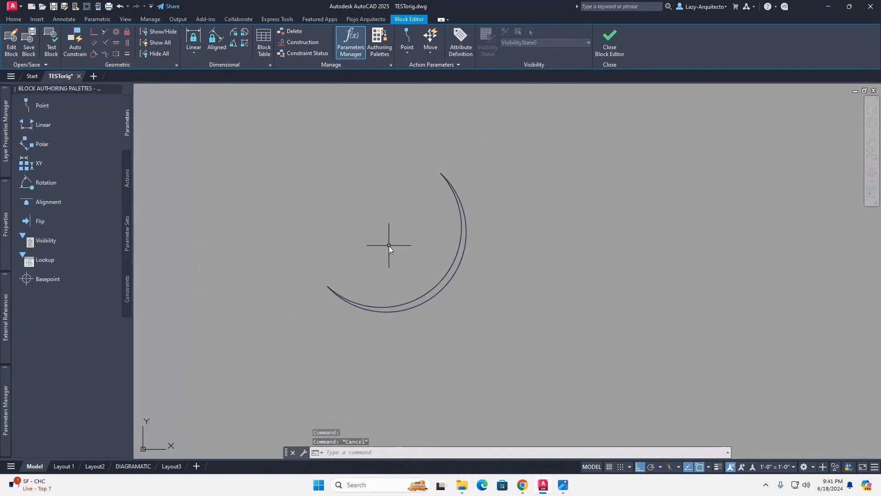
# - Hatch the joined crescent polyline with a solid fill using Select objects
pyautogui.write('H')
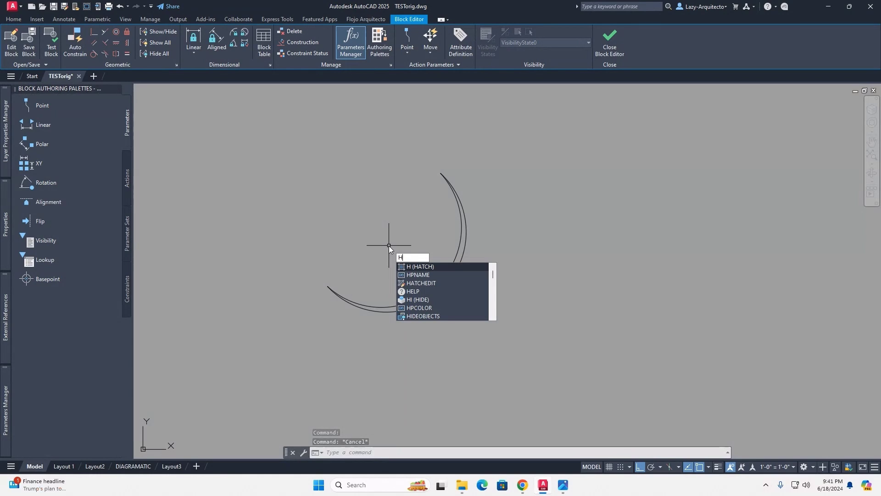
pyautogui.press('Return')
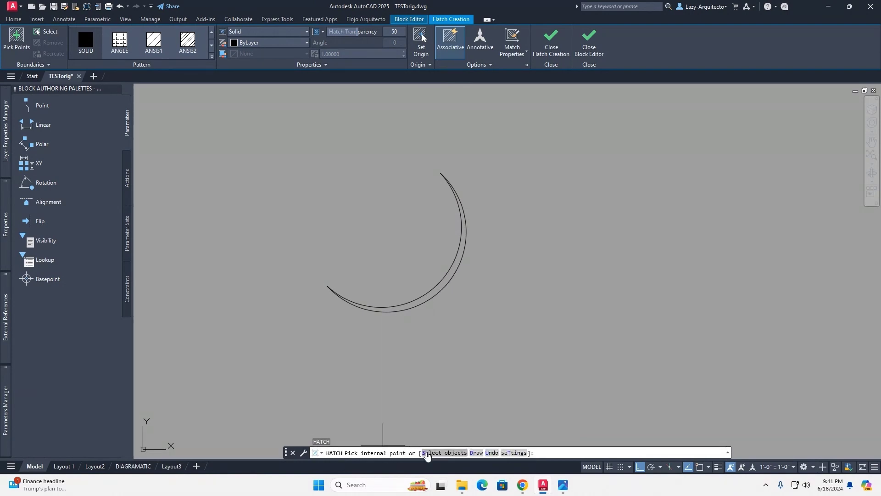
pyautogui.click(427, 453)
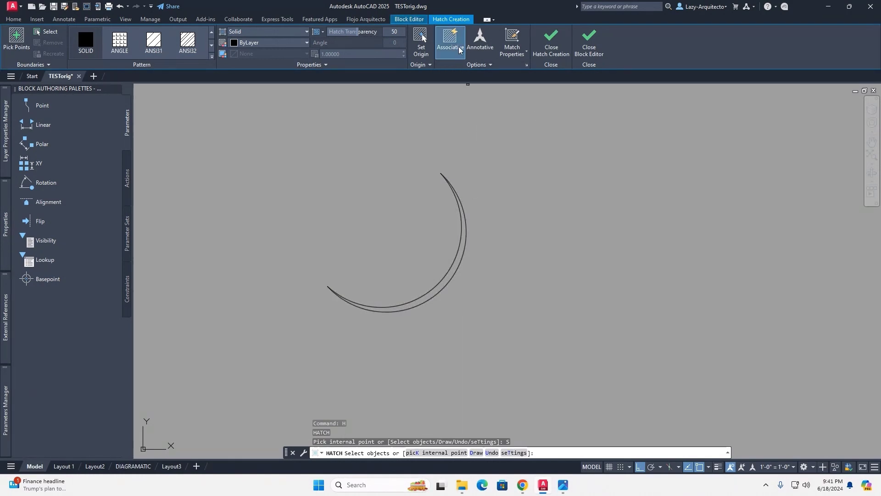
pyautogui.click(461, 216)
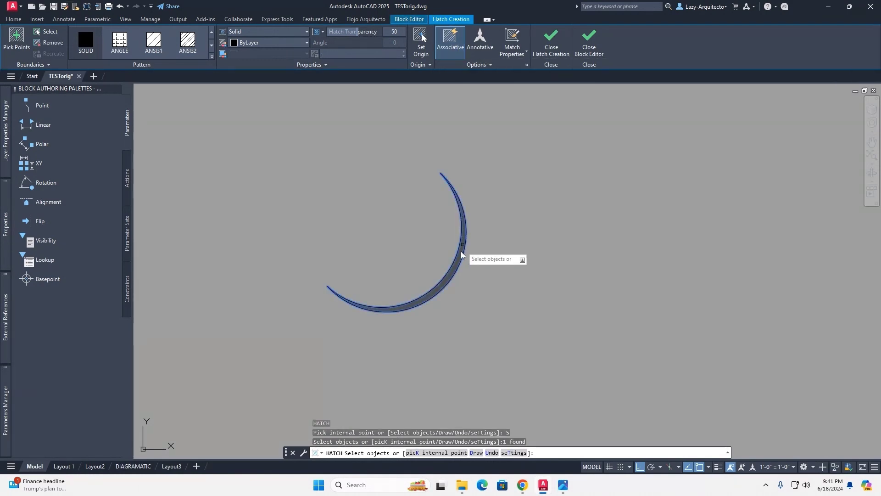
pyautogui.press('Return')
pyautogui.scroll(-6, 482, 272)
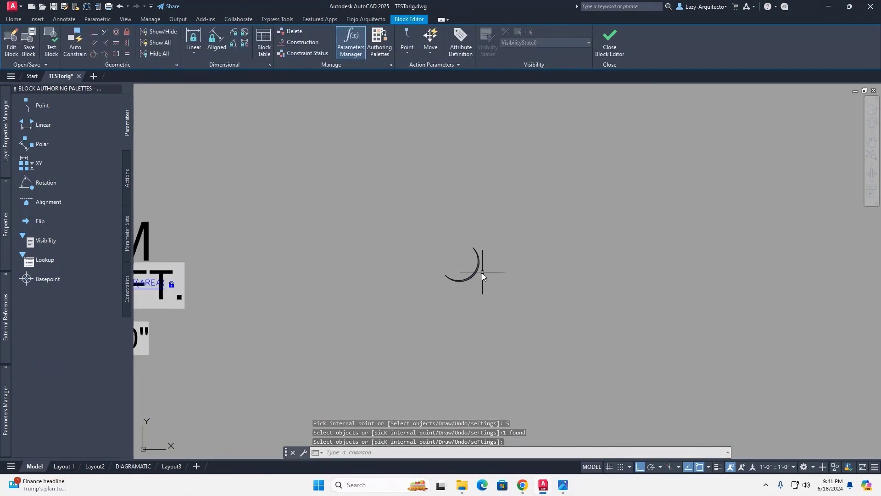
# - Try an Equal constraint on the circle, abandon it, and regenerate the display with REA
pyautogui.moveTo(373, 279); pyautogui.dragTo(539, 279, button='middle')
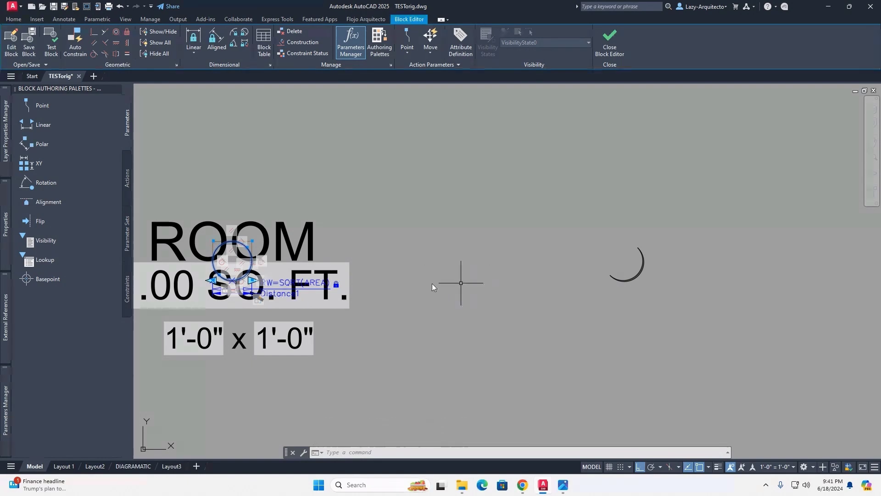
pyautogui.moveTo(673, 282); pyautogui.dragTo(620, 238)
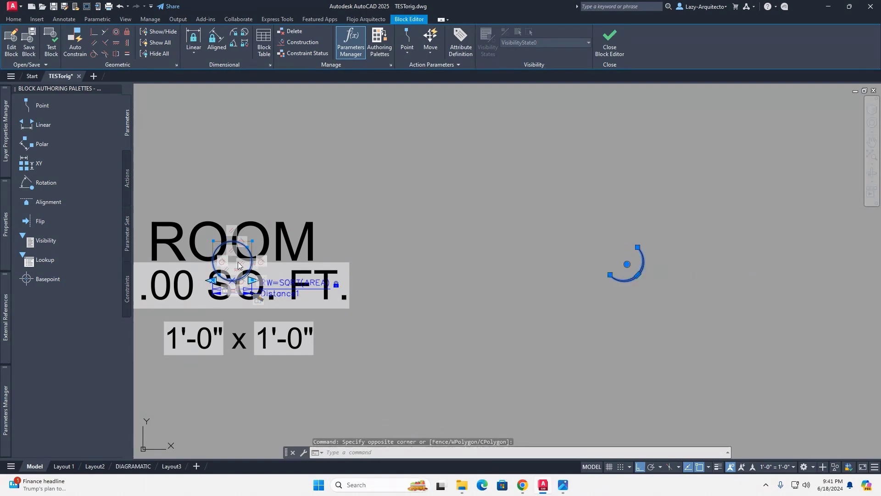
pyautogui.press('Escape')
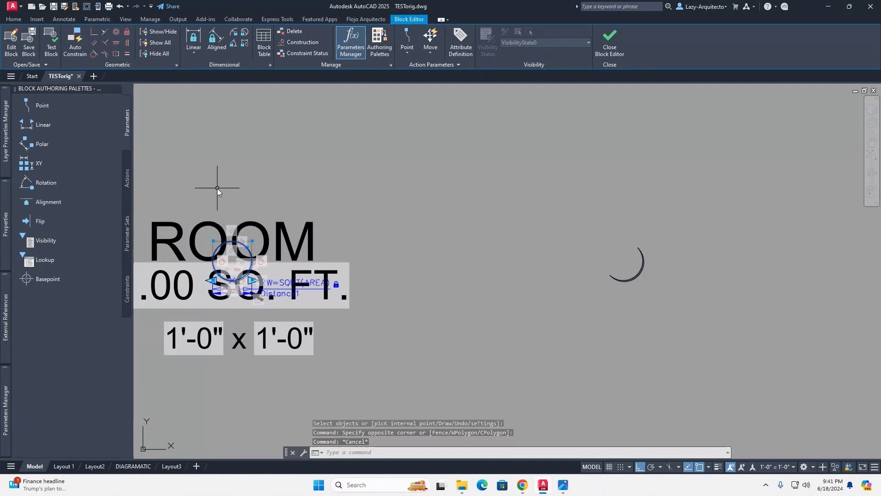
pyautogui.press('Escape')
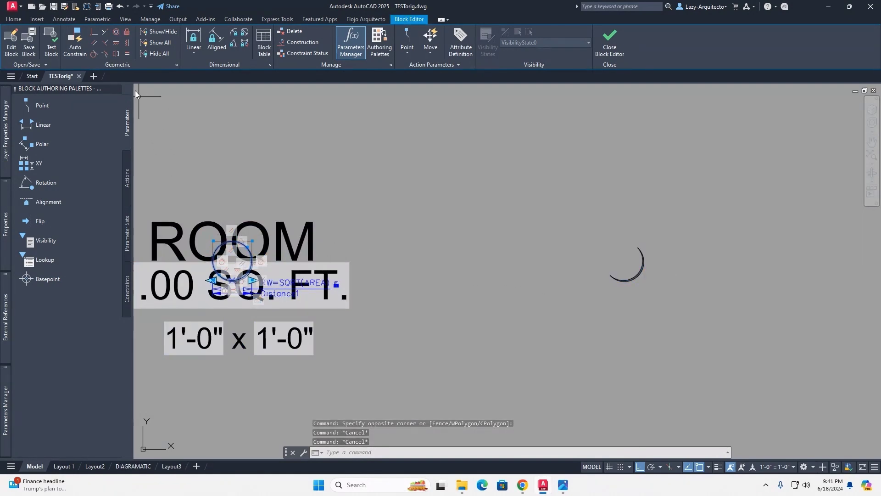
pyautogui.click(128, 54)
pyautogui.scroll(3, 206, 235)
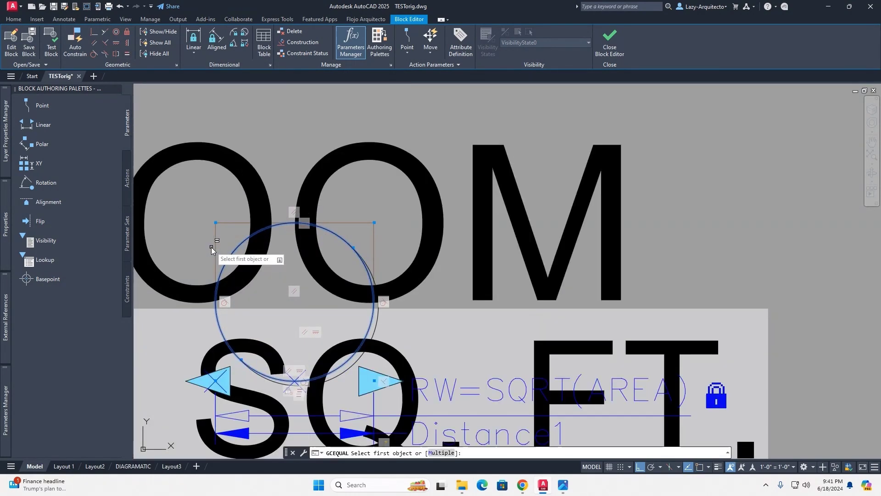
pyautogui.click(233, 252)
pyautogui.press('Escape')
pyautogui.press('Escape')
pyautogui.press('Escape')
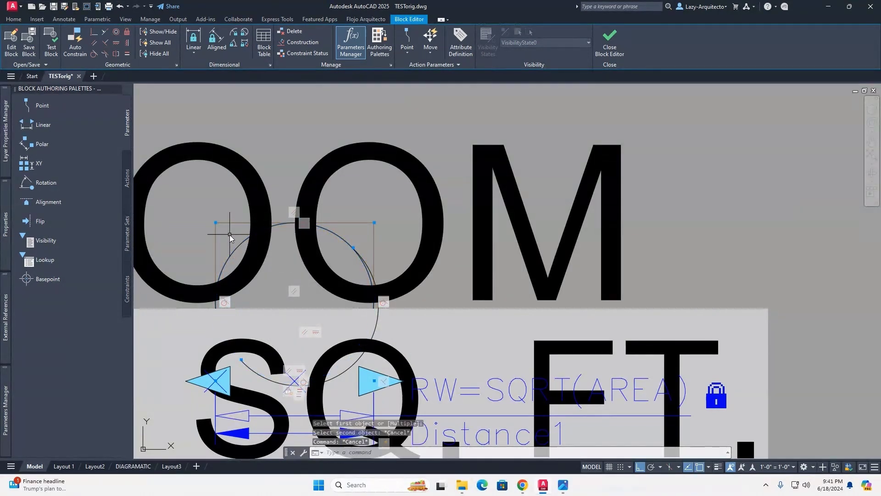
pyautogui.write('REA')
pyautogui.press('Return')
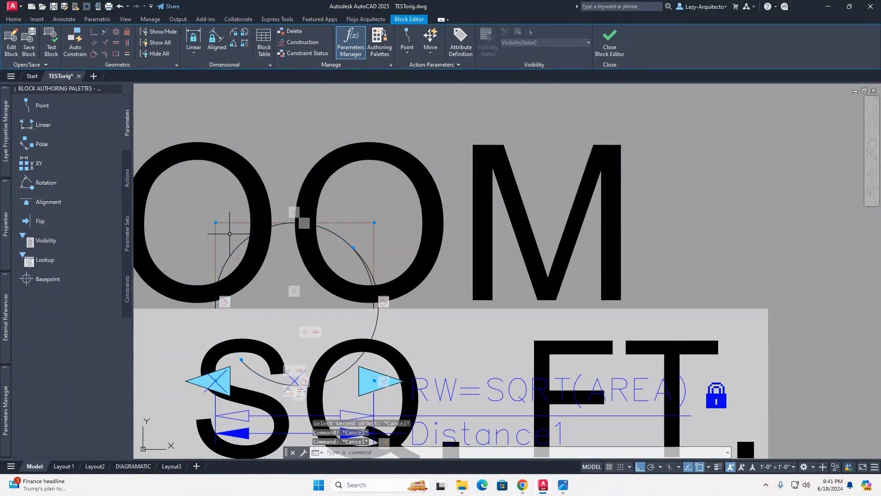
# - Apply an Equal constraint so the crescent arc matches the bubble circle's size
pyautogui.click(128, 55)
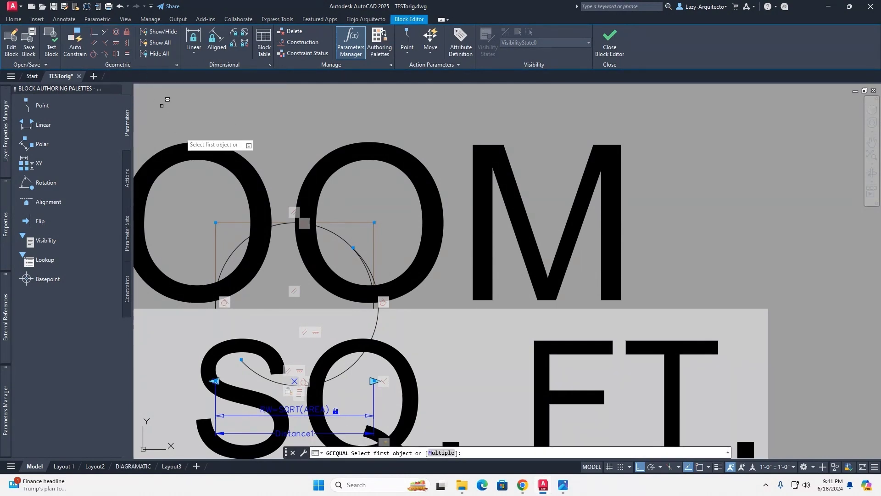
pyautogui.click(235, 250)
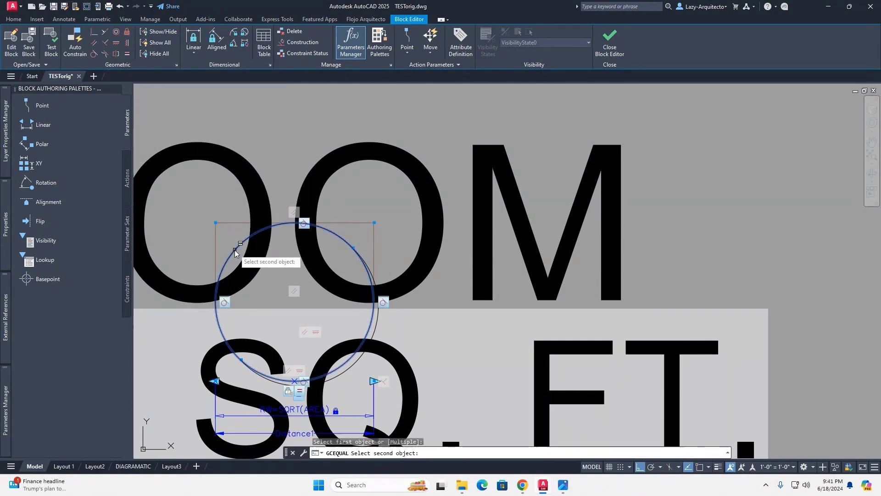
pyautogui.scroll(-6, 235, 249)
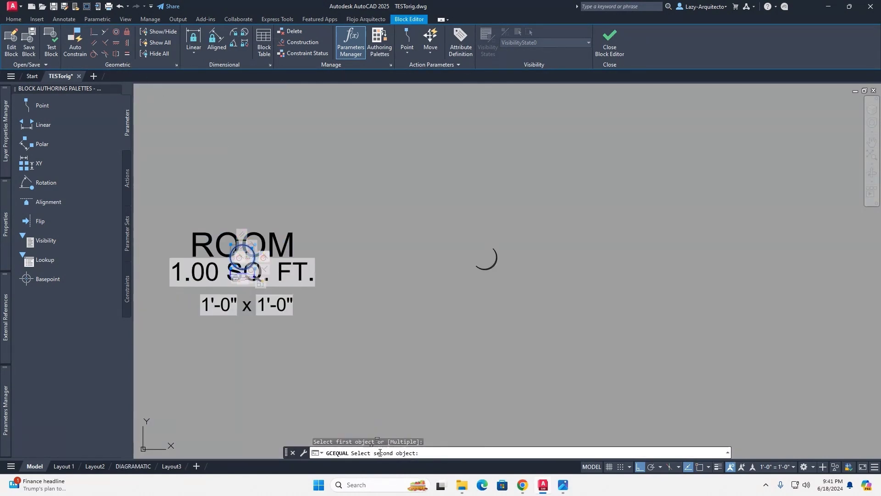
pyautogui.scroll(10, 493, 276)
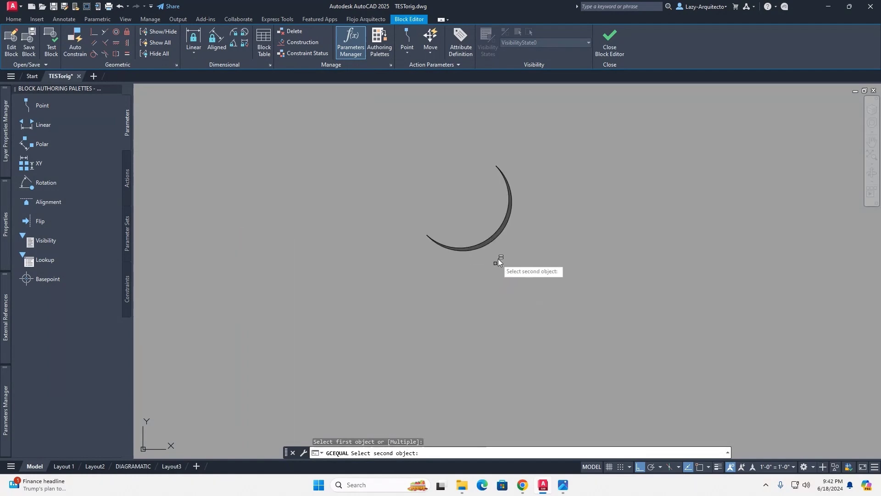
pyautogui.scroll(-4, 498, 200)
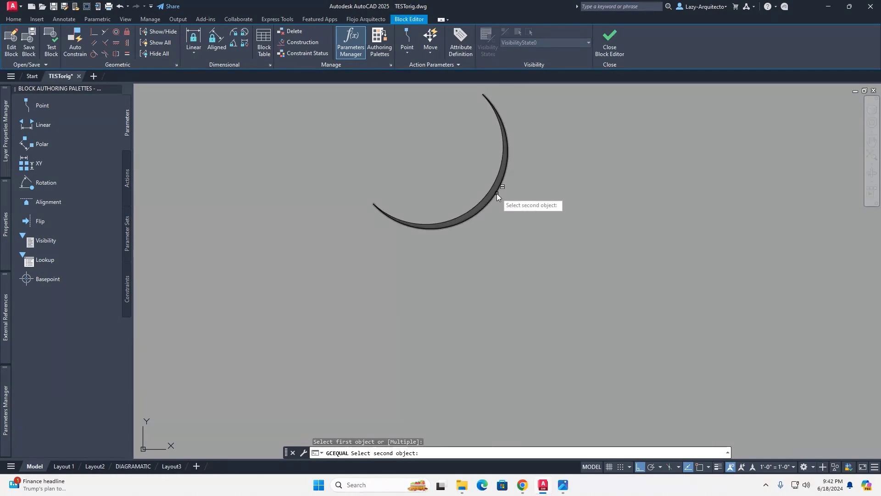
pyautogui.click(496, 193)
pyautogui.scroll(-3, 549, 290)
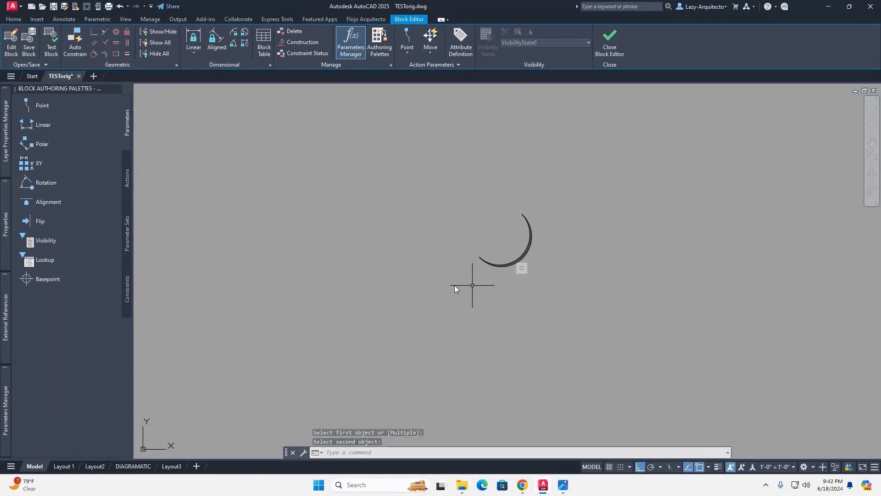
# - Bring the ROOM and 1.00 SQ. FT. labels into view and open Test Block
pyautogui.moveTo(405, 282); pyautogui.dragTo(509, 305, button='middle')
pyautogui.scroll(-2, 488, 305)
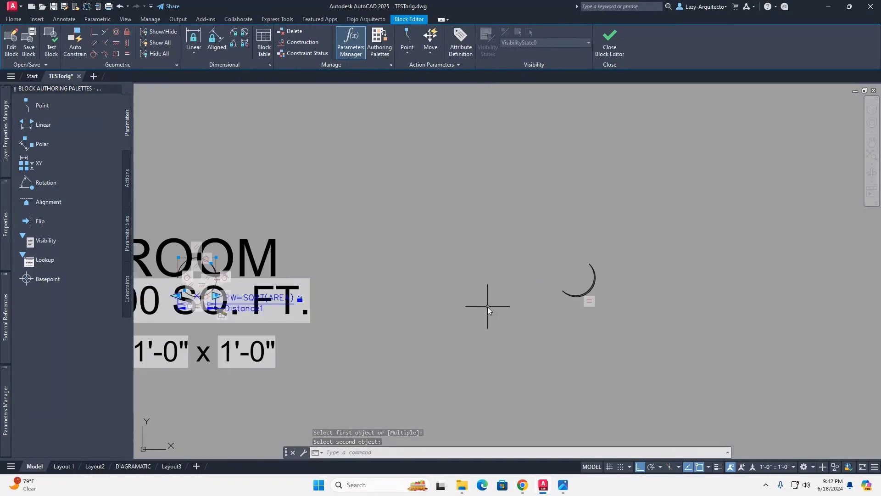
pyautogui.moveTo(395, 297); pyautogui.dragTo(521, 288, button='middle')
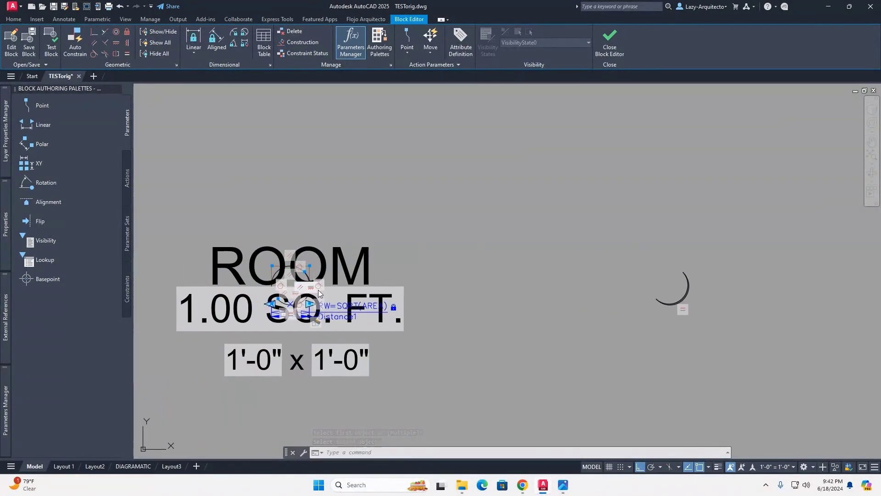
pyautogui.click(51, 43)
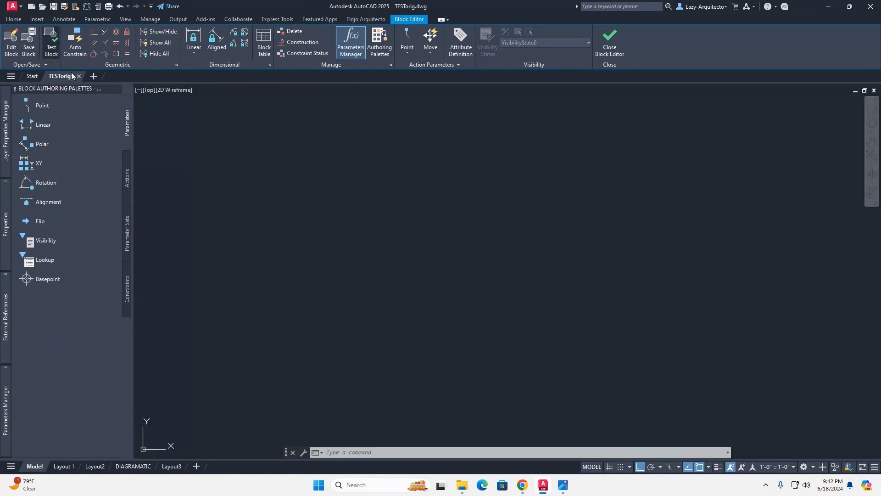
pyautogui.click(441, 261)
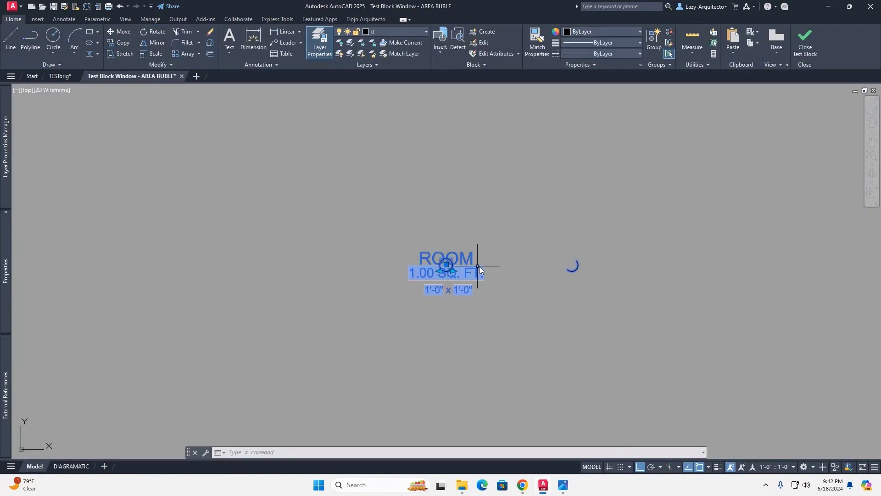
pyautogui.scroll(2, 499, 270)
pyautogui.moveTo(499, 271); pyautogui.dragTo(343, 264, button='middle')
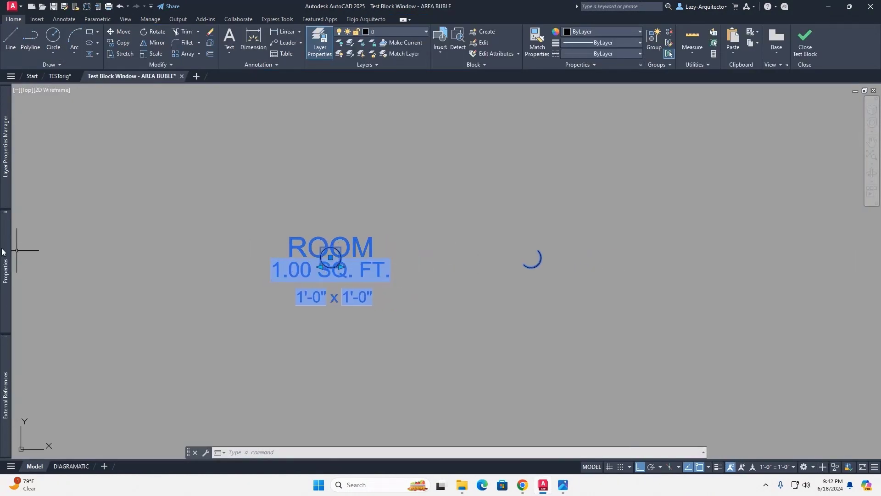
pyautogui.moveTo(2, 251)
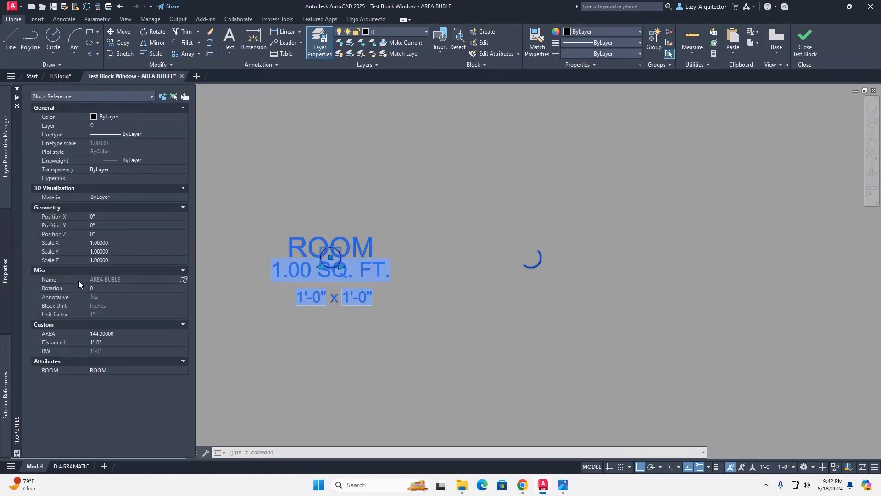
pyautogui.click(120, 335)
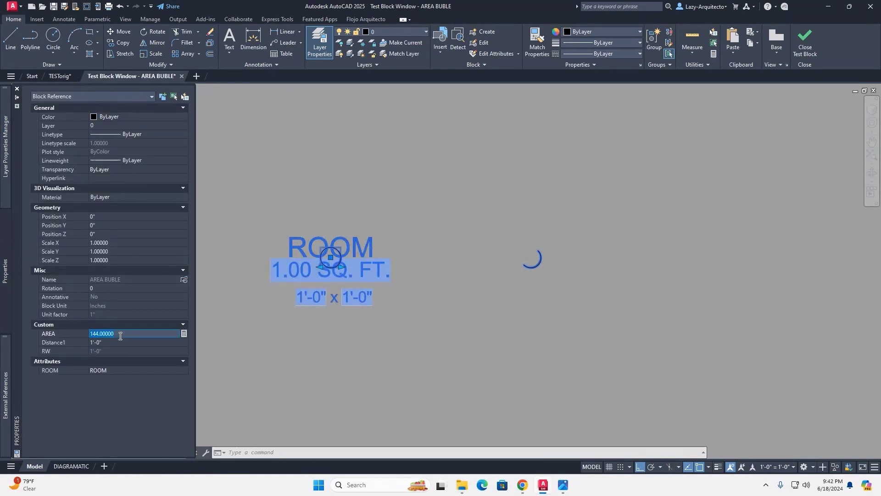
pyautogui.write('500')
pyautogui.press('Tab')
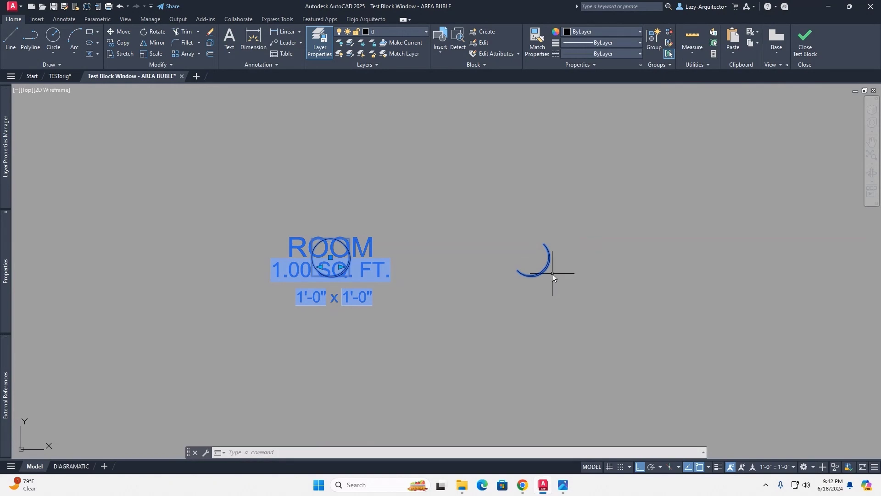
pyautogui.scroll(8, 552, 271)
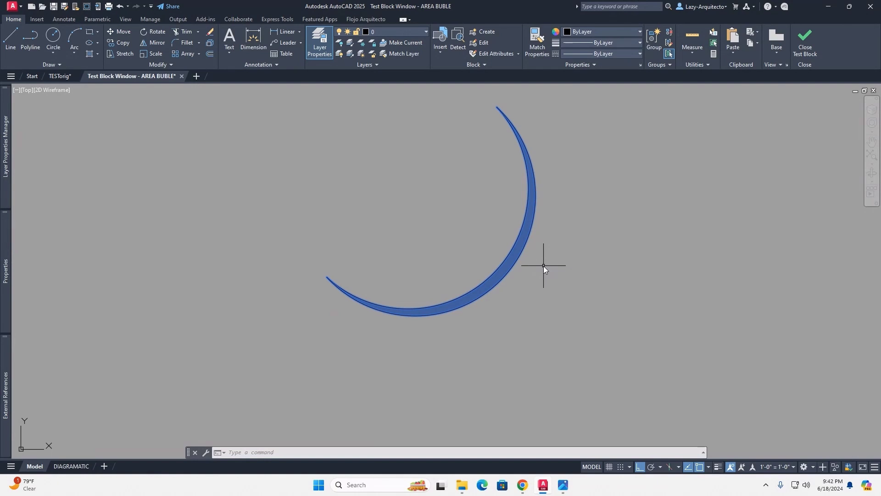
pyautogui.scroll(-2, 544, 266)
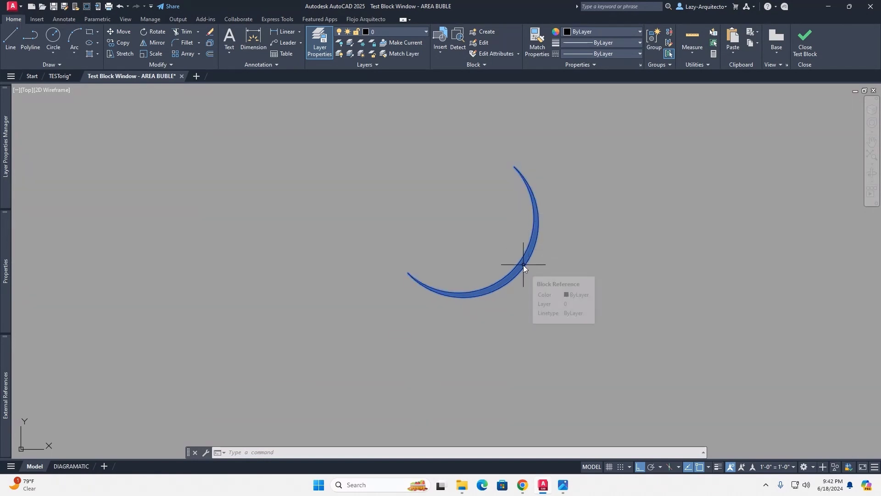
pyautogui.scroll(-2, 523, 266)
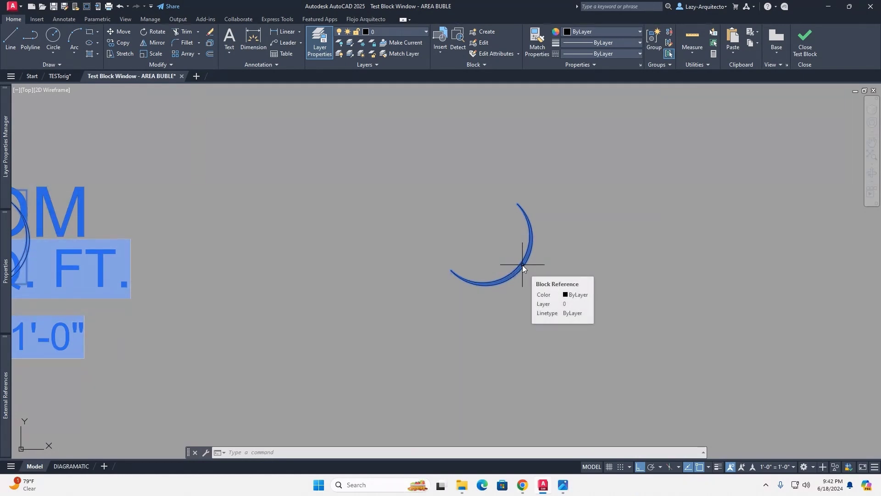
pyautogui.scroll(-2, 522, 265)
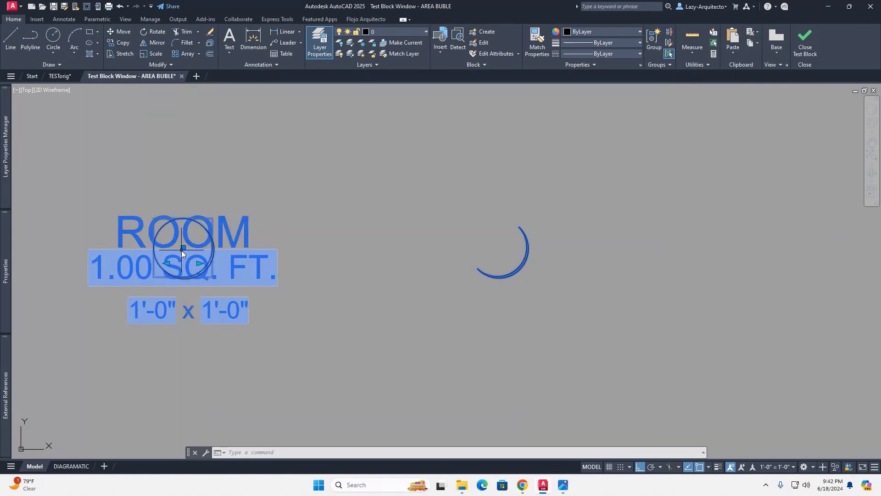
# - Close the test window and erase the stray arc from the block definition
pyautogui.click(808, 44)
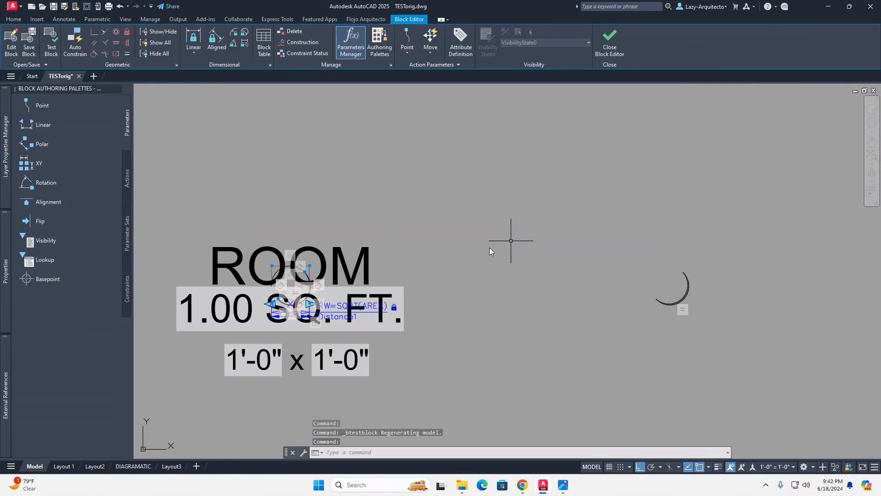
pyautogui.scroll(6, 340, 290)
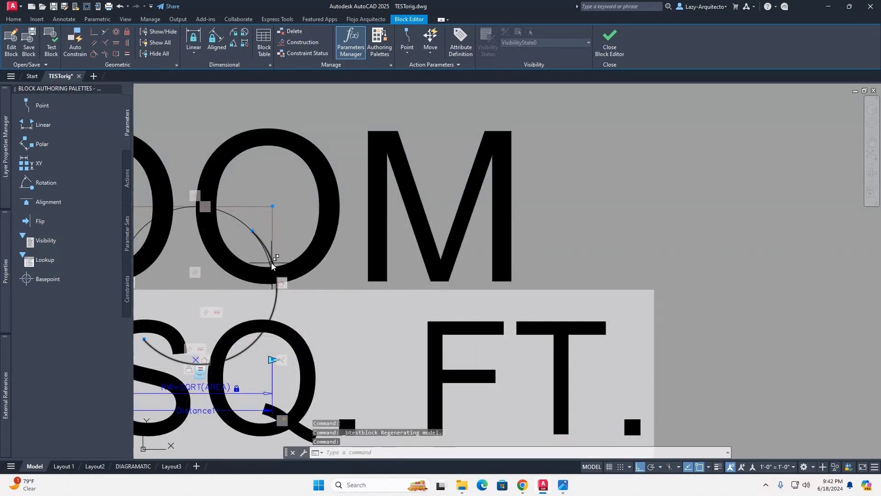
pyautogui.scroll(2, 272, 262)
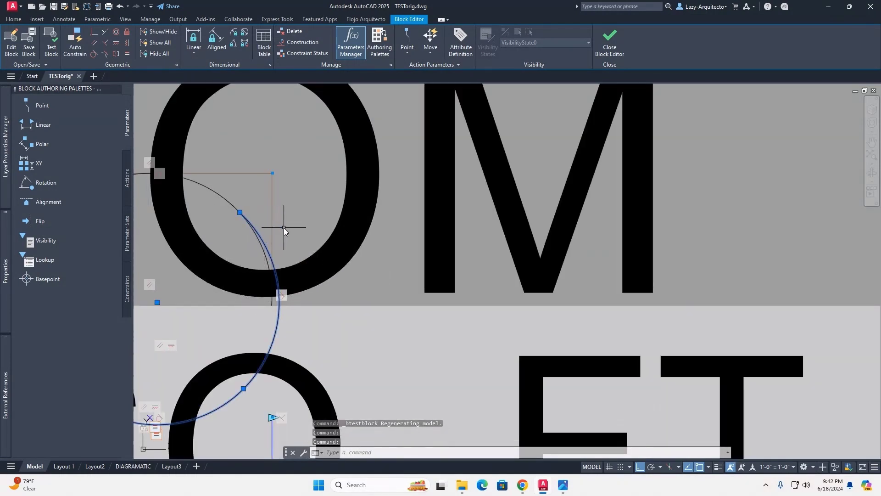
pyautogui.press('Delete')
# - Window-select the crescent shadow and move it 10' left onto the bubble circle
pyautogui.scroll(-6, 284, 227)
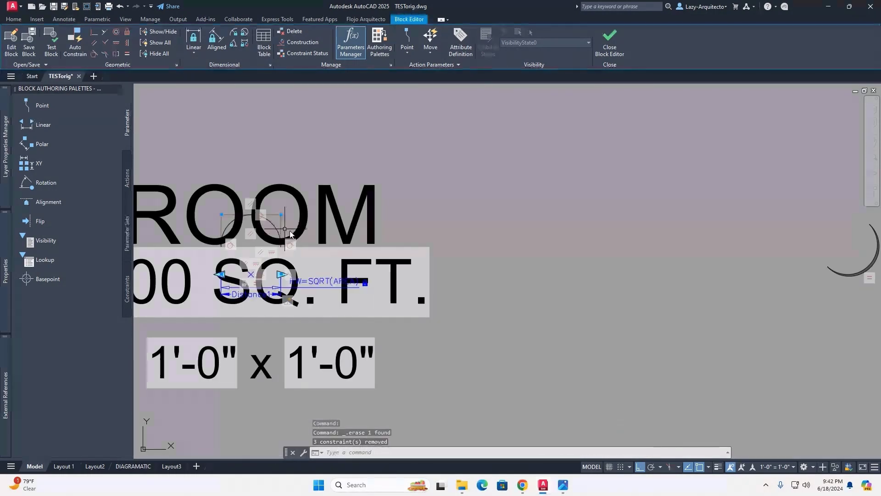
pyautogui.scroll(3, 699, 274)
pyautogui.click(715, 252)
pyautogui.click(678, 232)
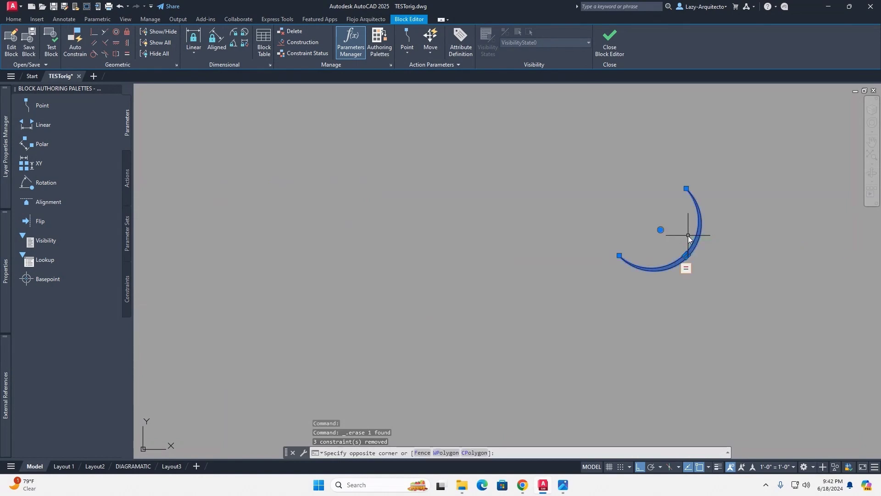
pyautogui.write('m')
pyautogui.press('Return')
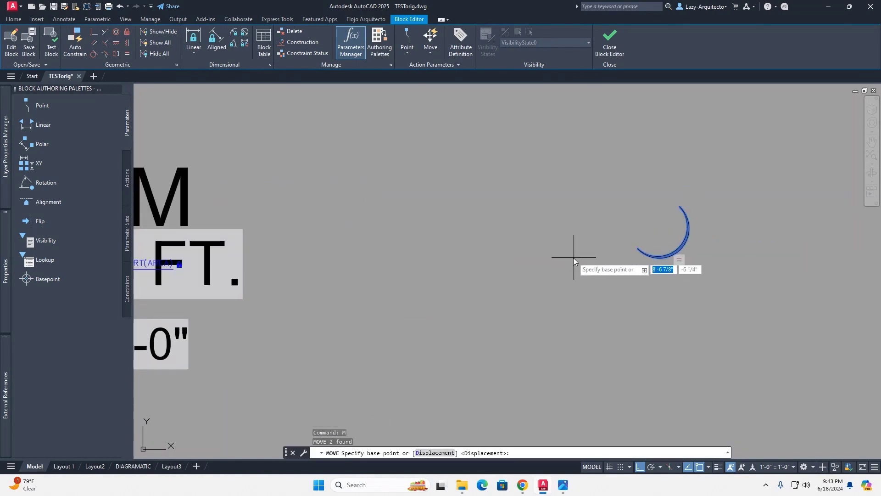
pyautogui.click(574, 257)
pyautogui.write('10')
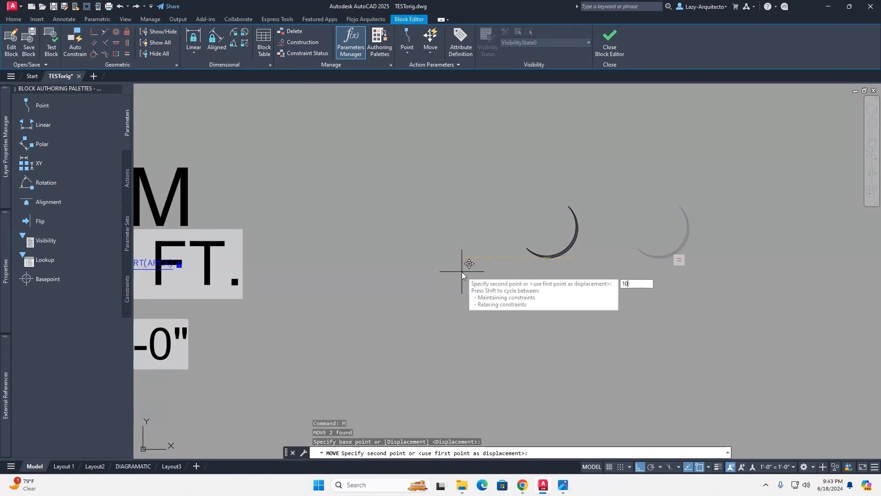
pyautogui.write("'")
pyautogui.press('Return')
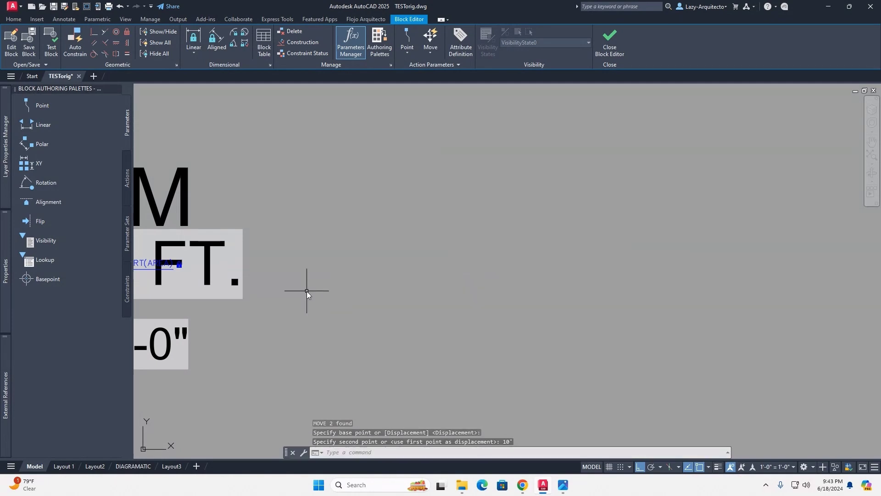
pyautogui.moveTo(305, 291); pyautogui.dragTo(474, 297, button='middle')
pyautogui.scroll(5, 260, 234)
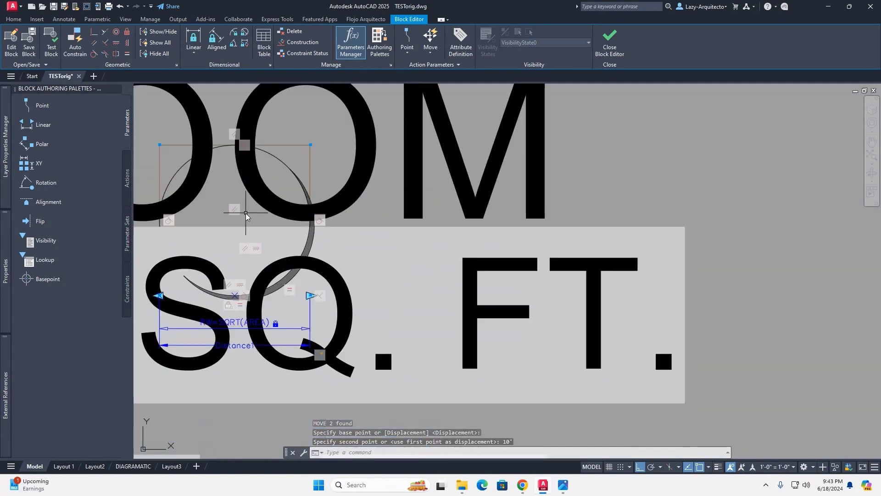
pyautogui.moveTo(247, 213); pyautogui.dragTo(368, 240, button='middle')
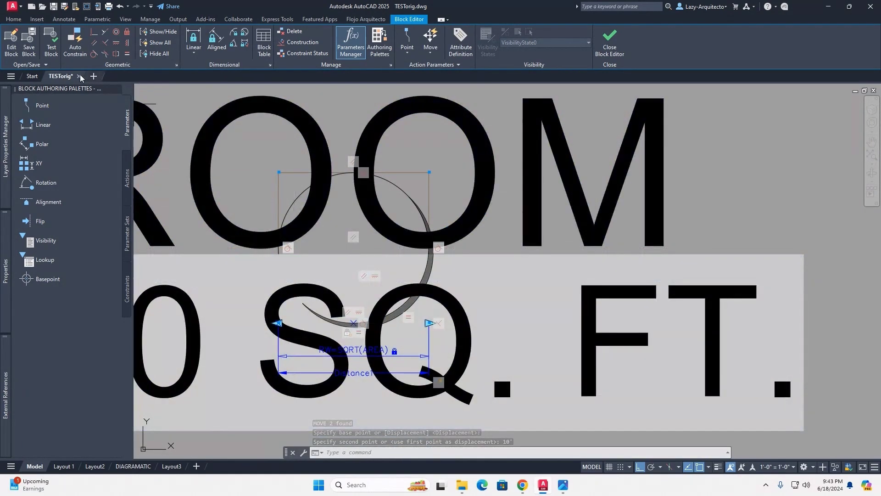
# - Open the Test Block window and select the room bubble block
pyautogui.click(52, 50)
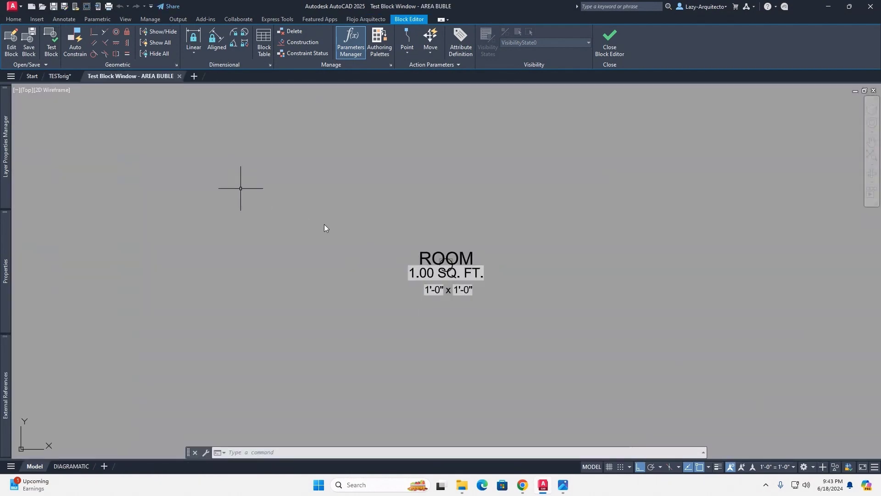
pyautogui.scroll(4, 459, 262)
pyautogui.click(421, 252)
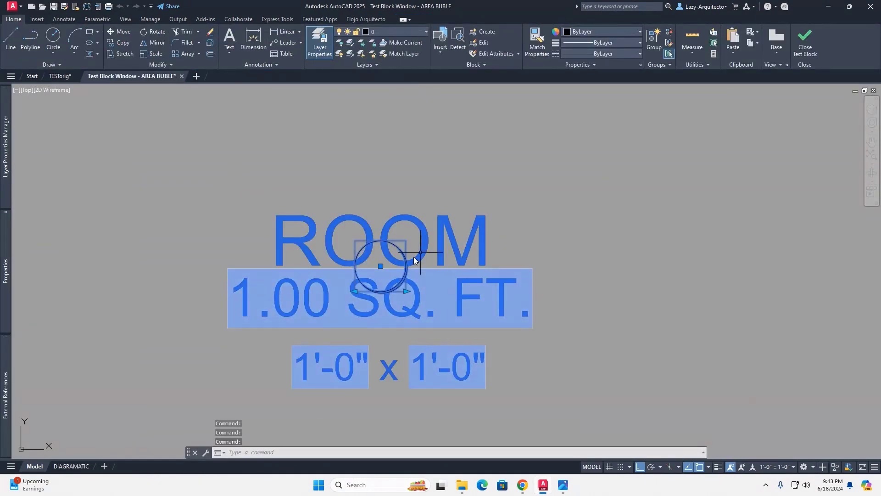
pyautogui.scroll(3, 404, 265)
pyautogui.scroll(3, 397, 269)
pyautogui.press('Escape')
pyautogui.scroll(3, 414, 252)
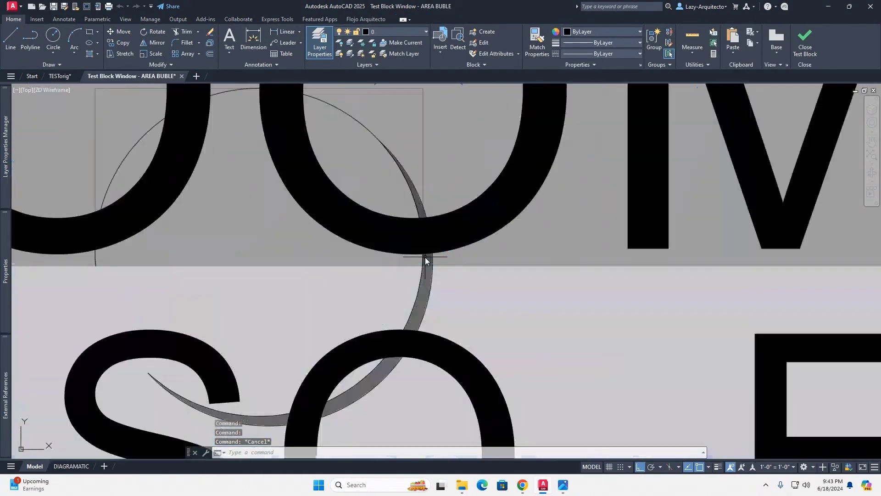
pyautogui.click(423, 228)
pyautogui.scroll(-8, 436, 234)
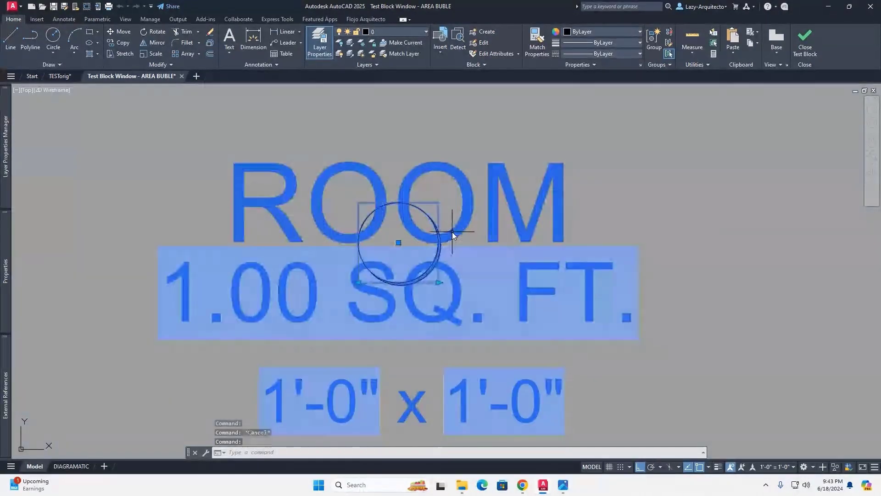
# - Set the test bubble's AREA to 900 and reselect the enlarged block
pyautogui.moveTo(6, 271)
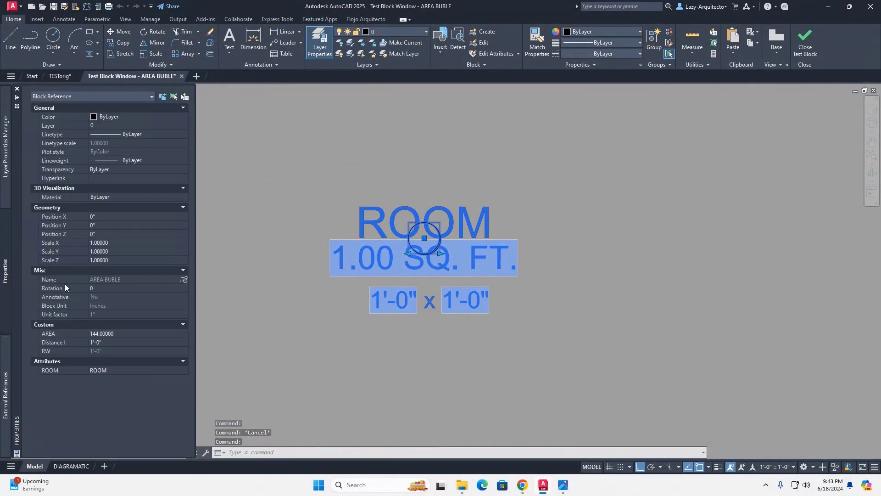
pyautogui.click(129, 332)
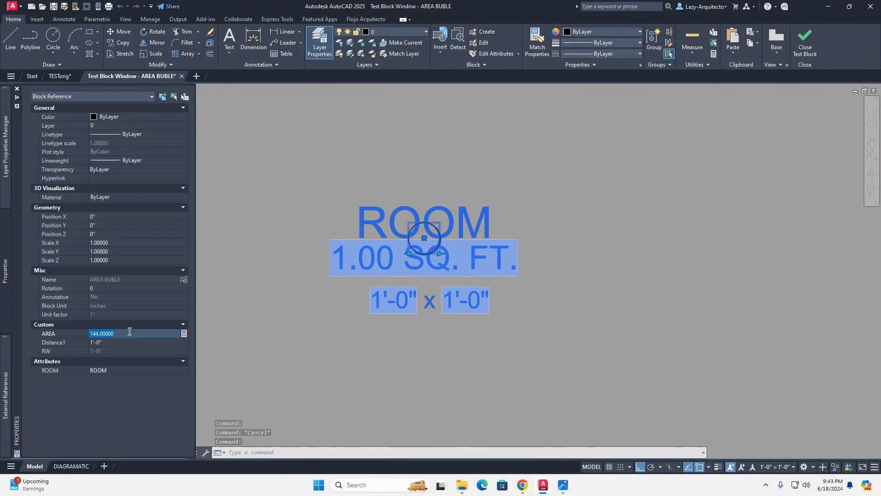
pyautogui.write('900')
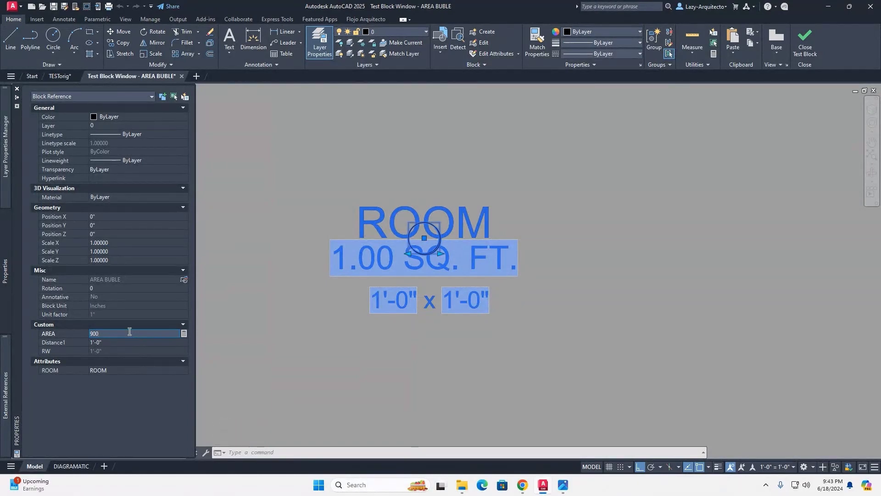
pyautogui.press('Tab')
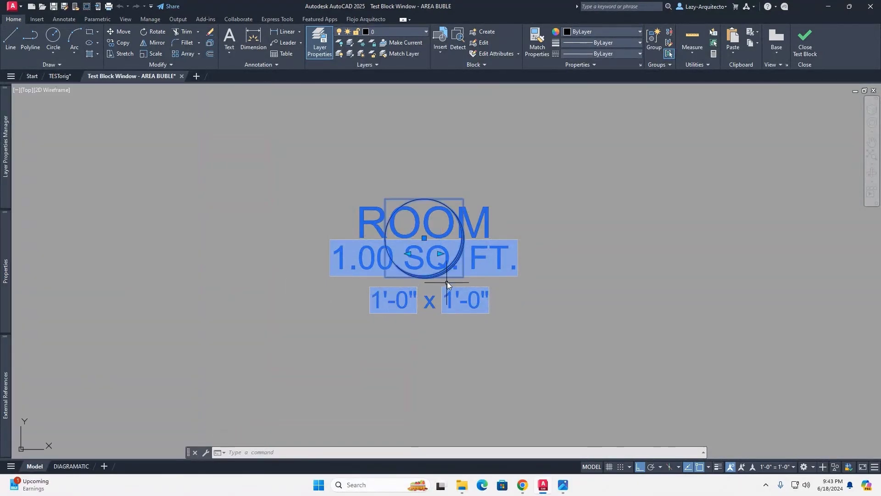
pyautogui.scroll(4, 459, 267)
pyautogui.press('Escape')
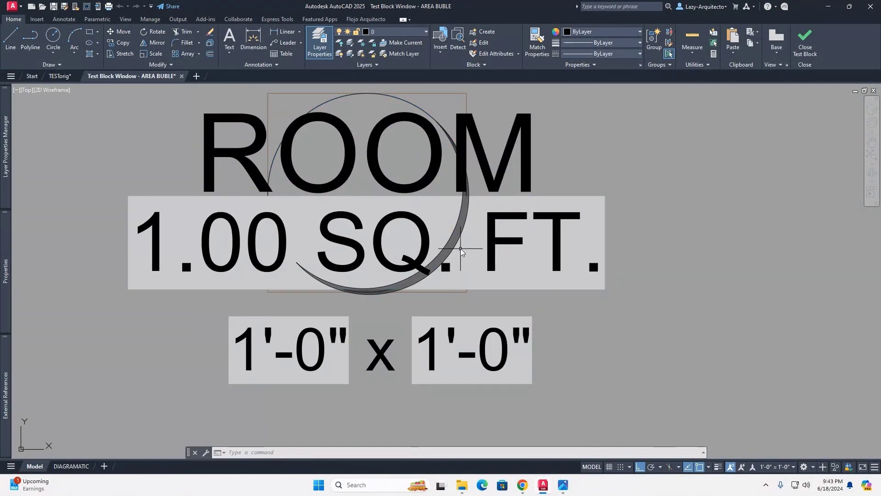
pyautogui.moveTo(471, 186); pyautogui.dragTo(448, 224, button='middle')
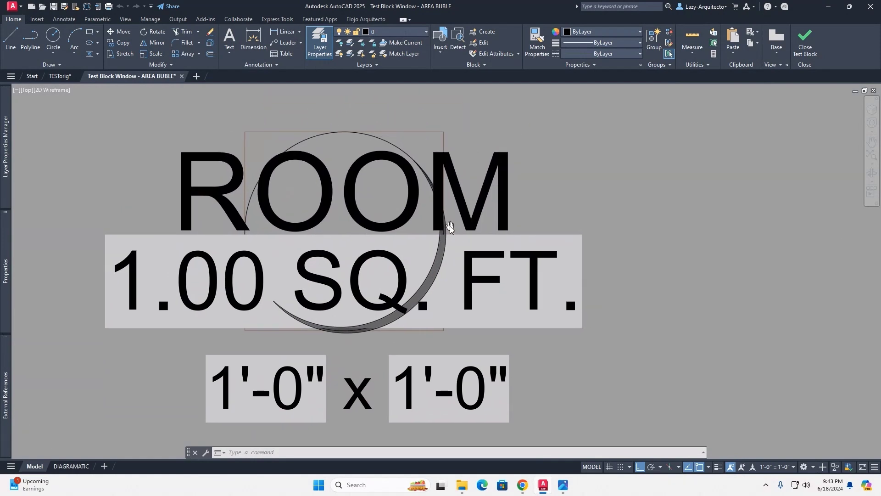
pyautogui.click(428, 178)
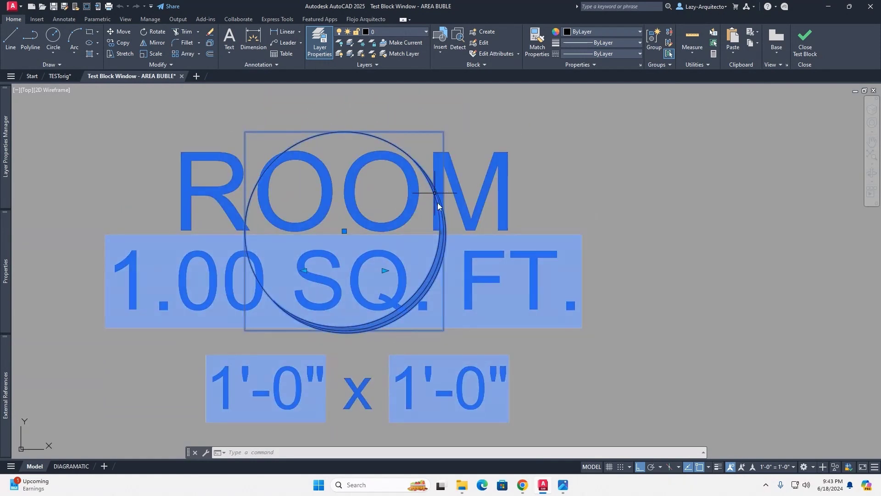
pyautogui.scroll(2, 444, 243)
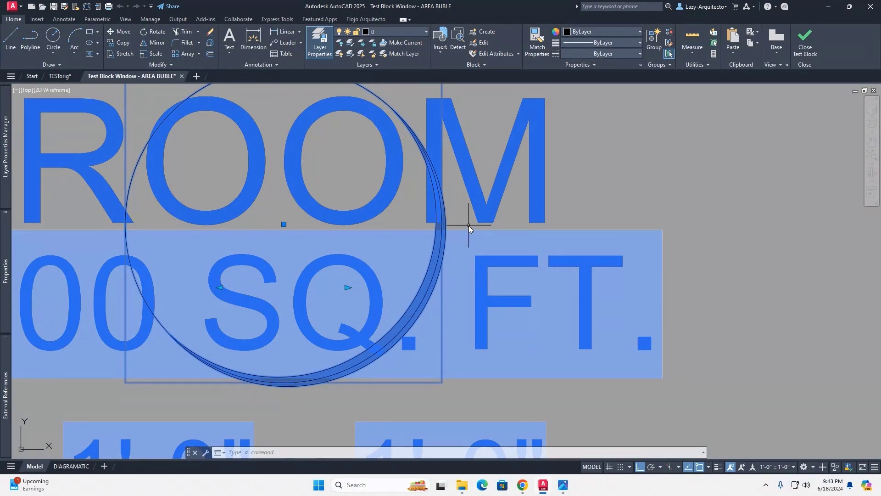
# - Change the bubble's AREA to 1500 and inspect the crescent along the circle's edge
pyautogui.scroll(-5, 469, 225)
pyautogui.moveTo(5, 245)
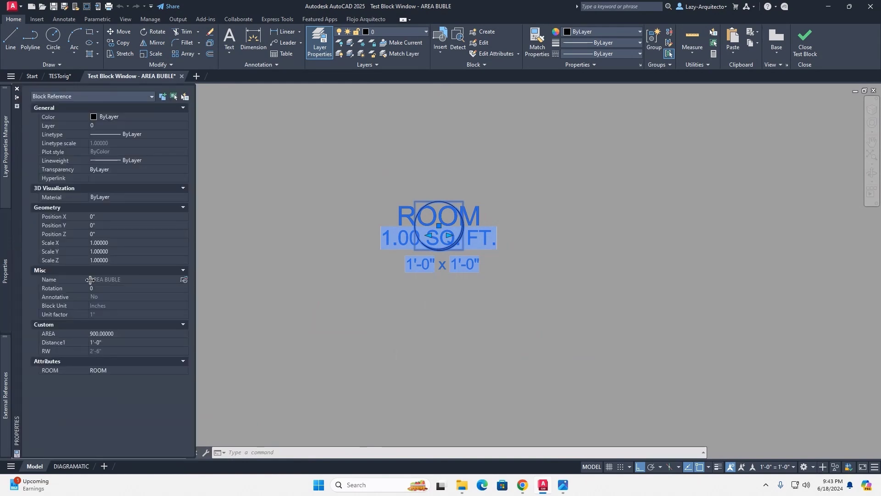
pyautogui.click(126, 335)
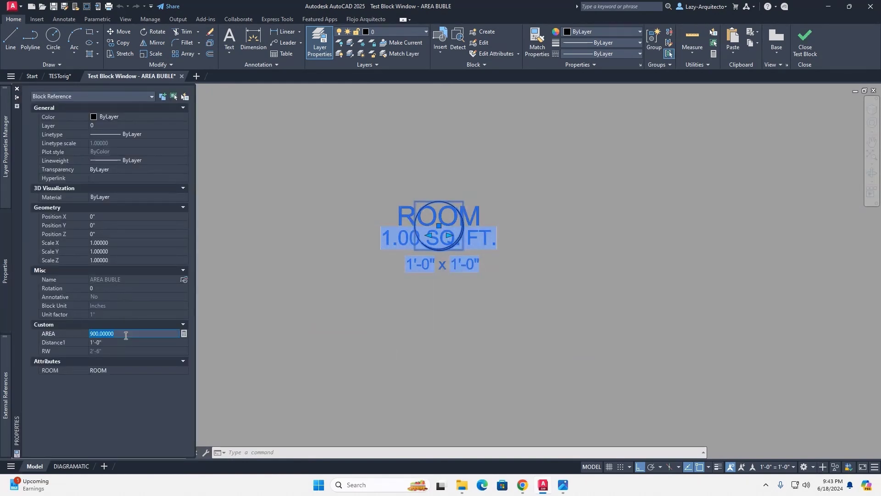
pyautogui.write('1500')
pyautogui.press('Tab')
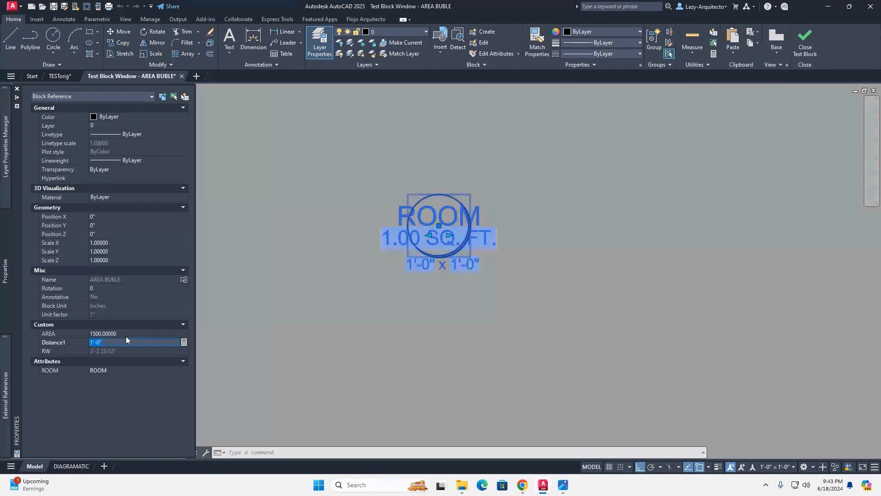
pyautogui.scroll(5, 453, 238)
pyautogui.moveTo(454, 238); pyautogui.dragTo(353, 250, button='middle')
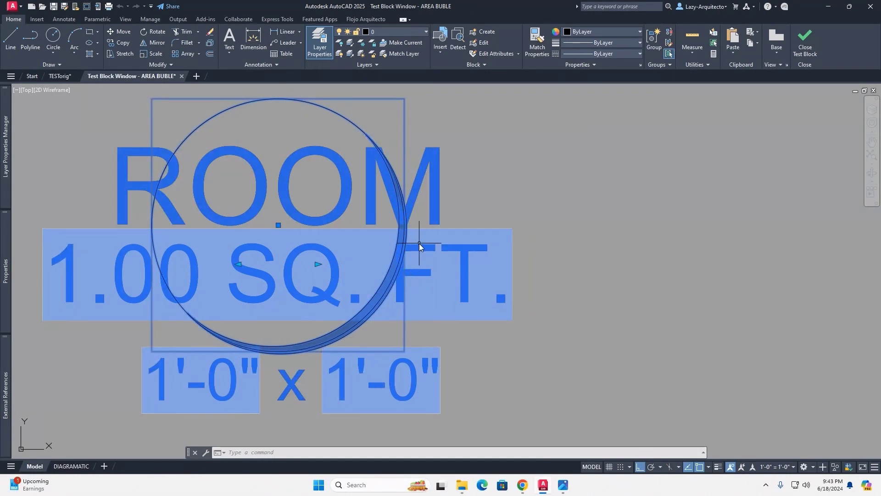
pyautogui.scroll(2, 365, 324)
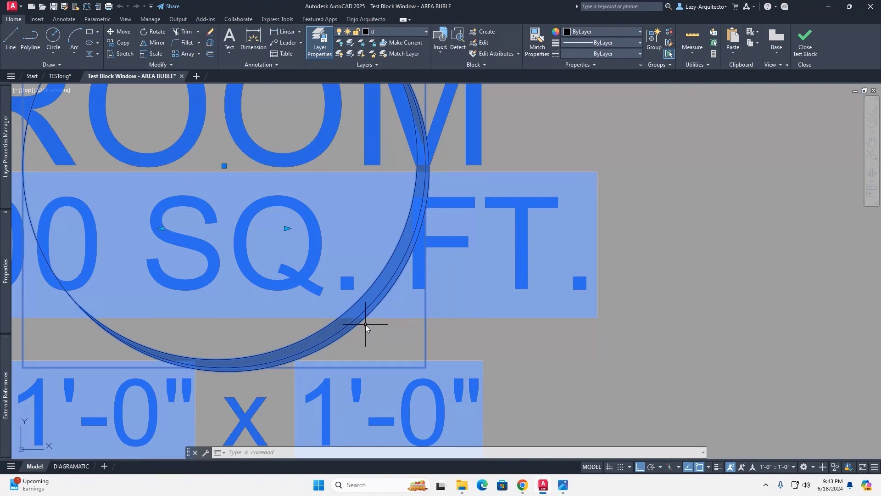
pyautogui.scroll(2, 365, 324)
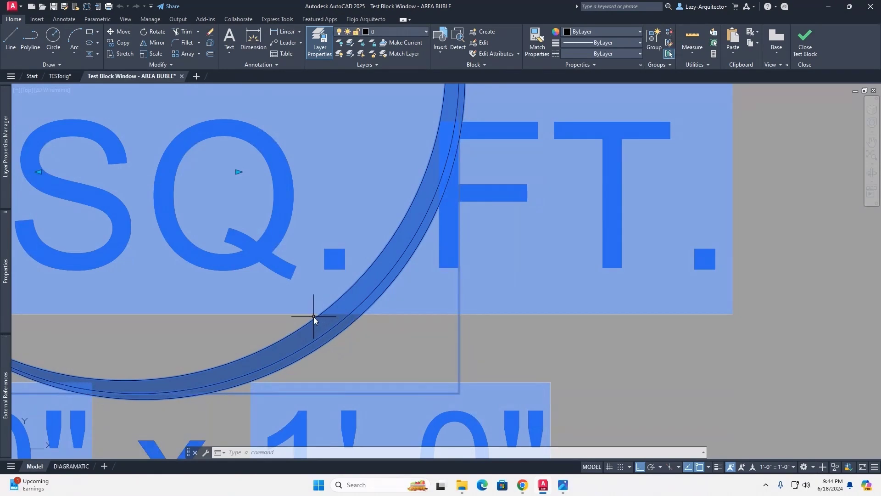
# - Copy the bubble block (CO) from its centre to the right of the original
pyautogui.scroll(-5, 323, 337)
pyautogui.write('CO')
pyautogui.press('Return')
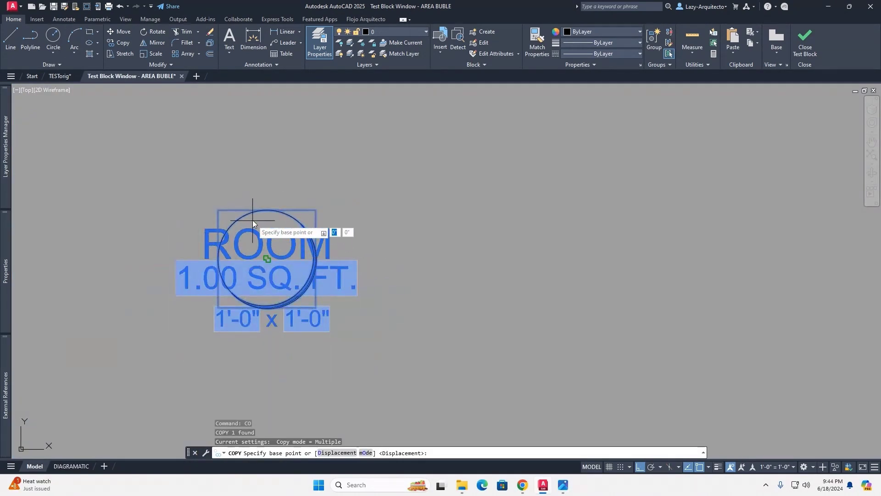
pyautogui.click(267, 258)
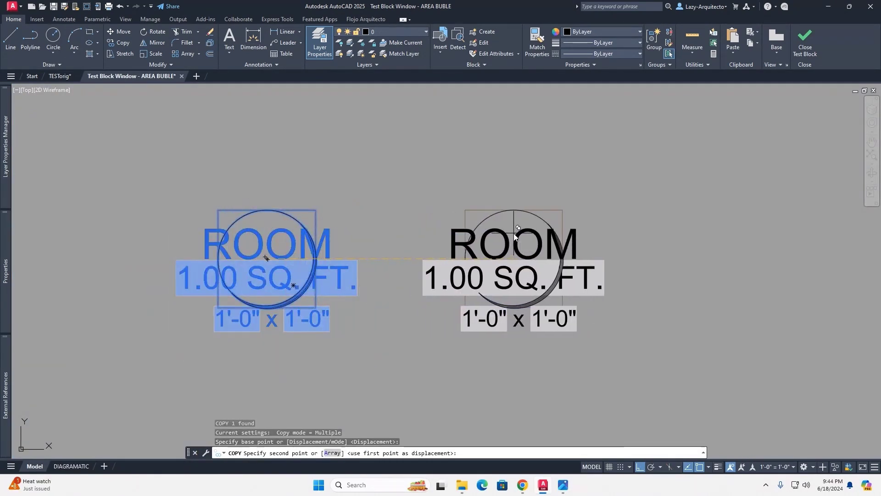
pyautogui.click(514, 233)
pyautogui.press('Escape')
# - Explode the copied bubble and delete its area text
pyautogui.click(507, 238)
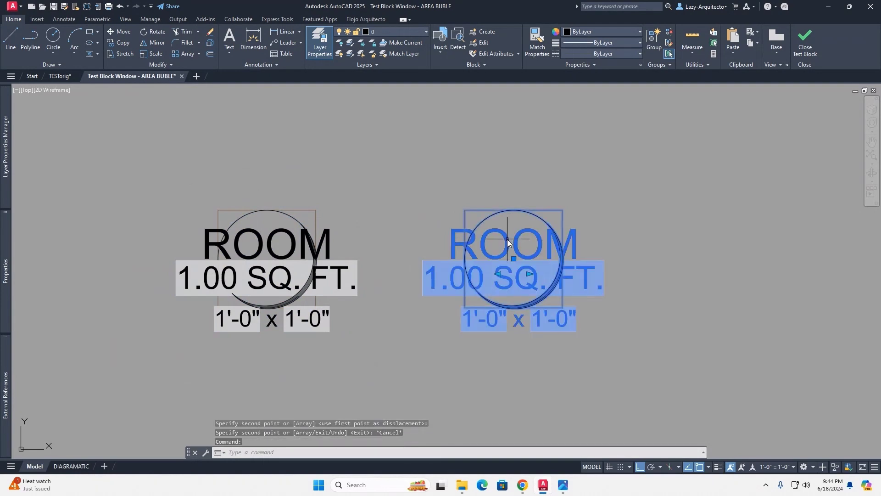
pyautogui.write('X')
pyautogui.press('Return')
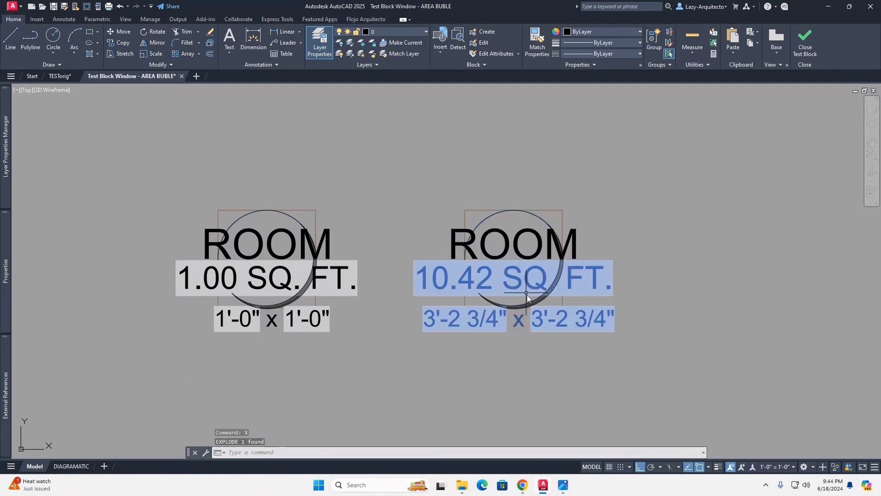
pyautogui.click(596, 288)
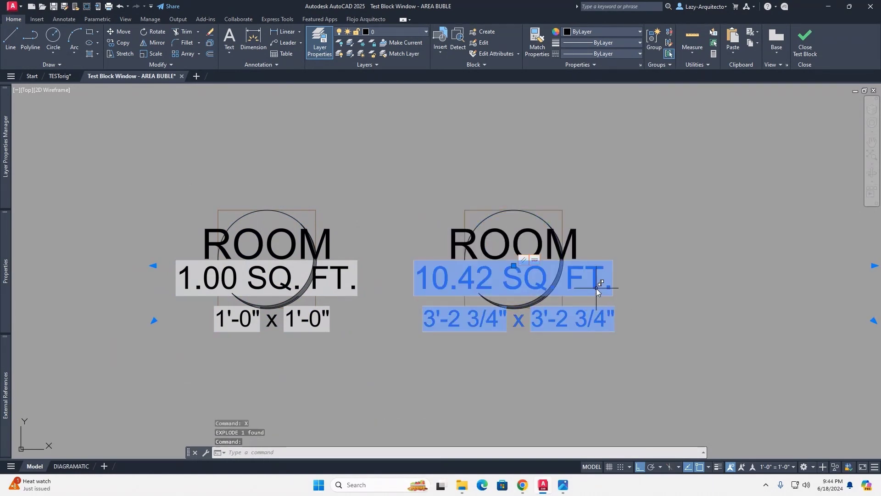
pyautogui.press('Delete')
pyautogui.scroll(5, 575, 278)
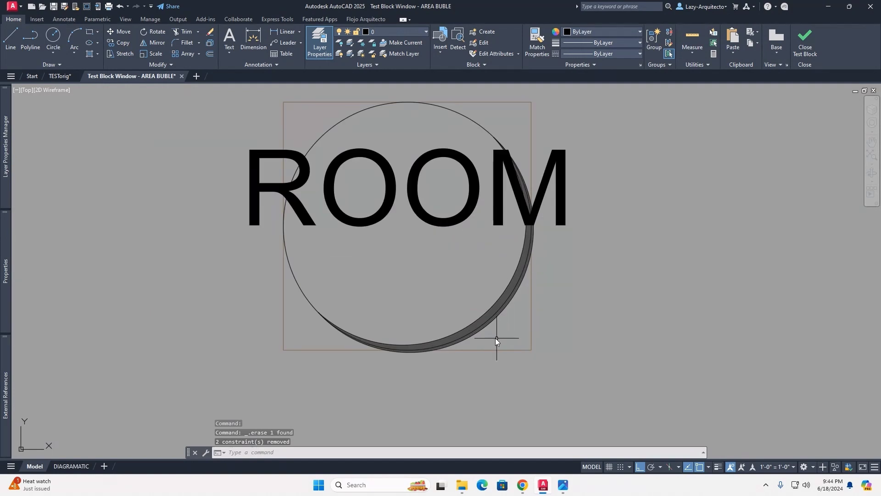
pyautogui.scroll(2, 492, 336)
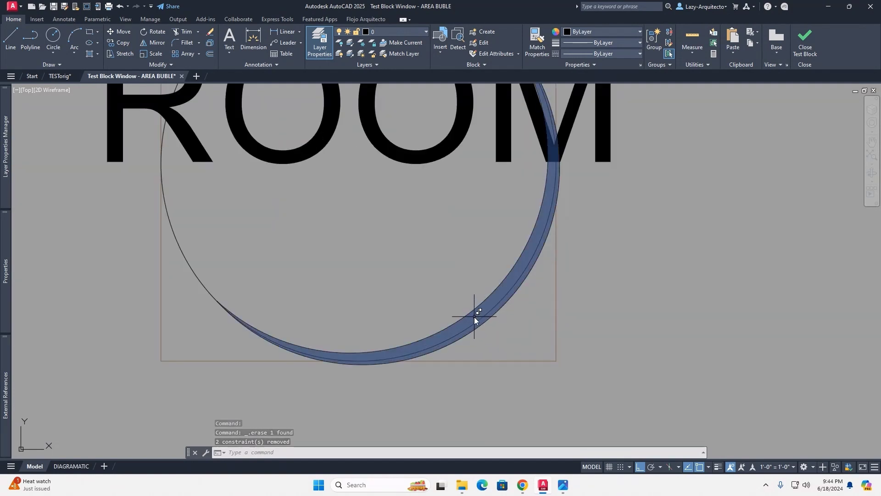
# - Delete the copy's crescent hatch and its ROOM text
pyautogui.click(475, 316)
pyautogui.click(474, 317)
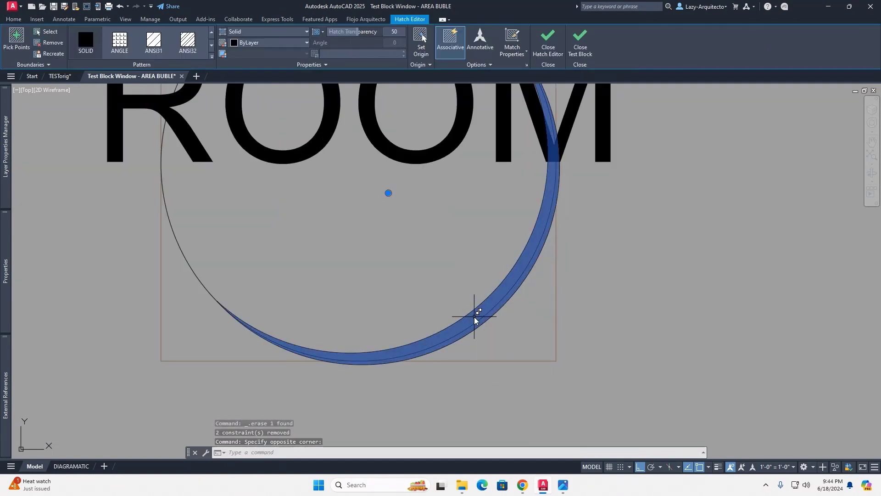
pyautogui.press('Delete')
pyautogui.scroll(-2, 483, 347)
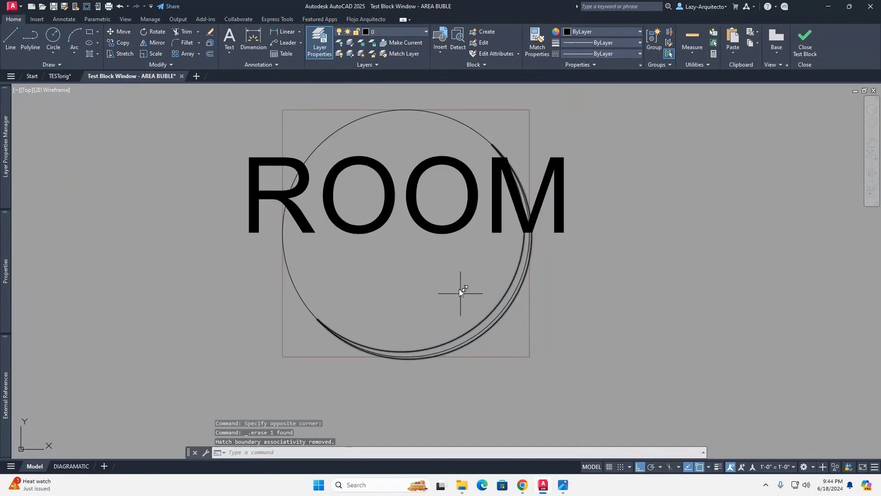
pyautogui.click(459, 289)
pyautogui.click(423, 227)
pyautogui.press('Delete')
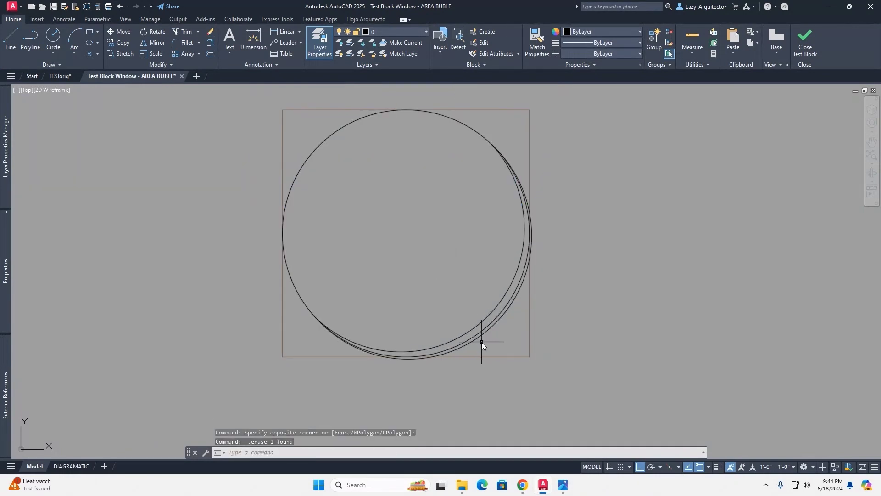
pyautogui.scroll(2, 481, 342)
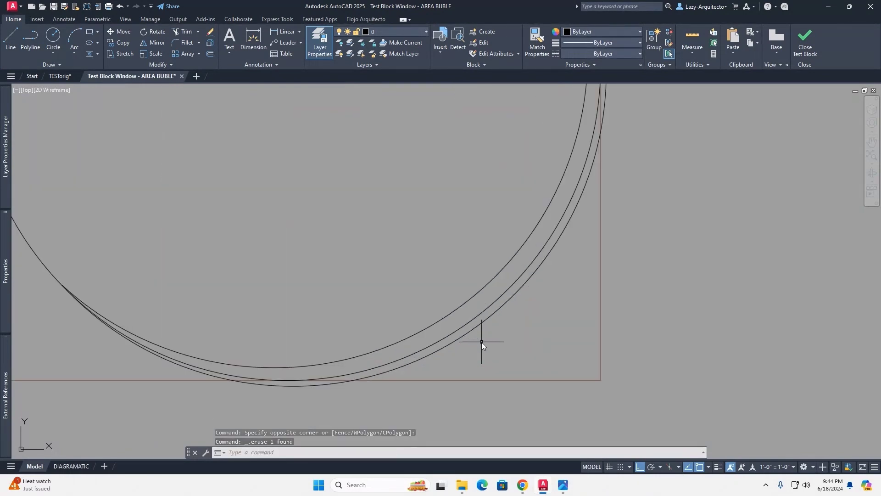
pyautogui.scroll(-2, 481, 343)
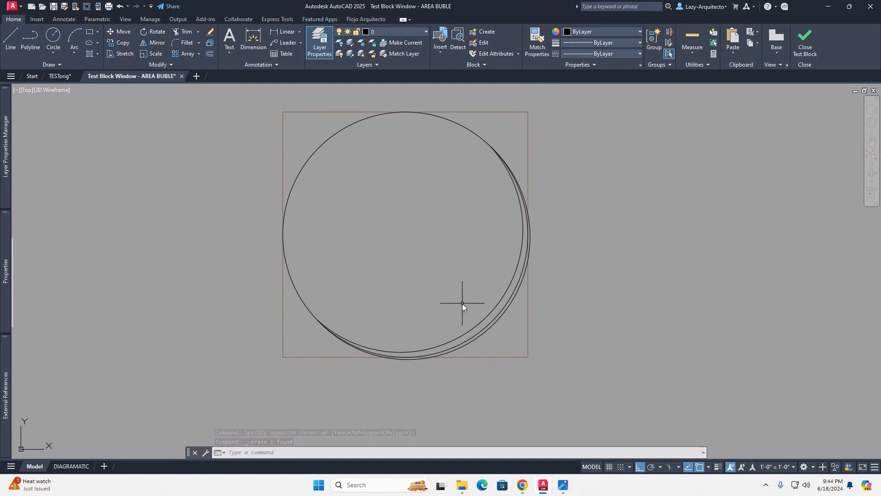
# - Window-select the copy's remaining circles and box and delete them
pyautogui.click(348, 151)
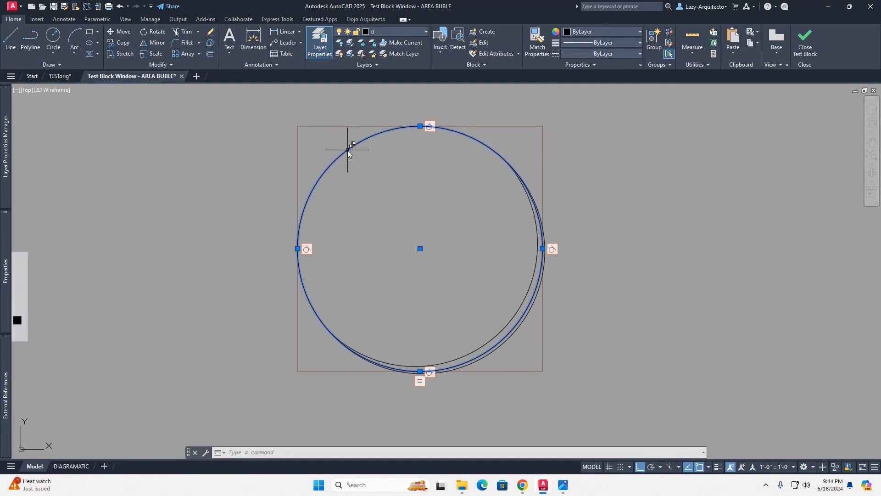
pyautogui.scroll(4, 507, 348)
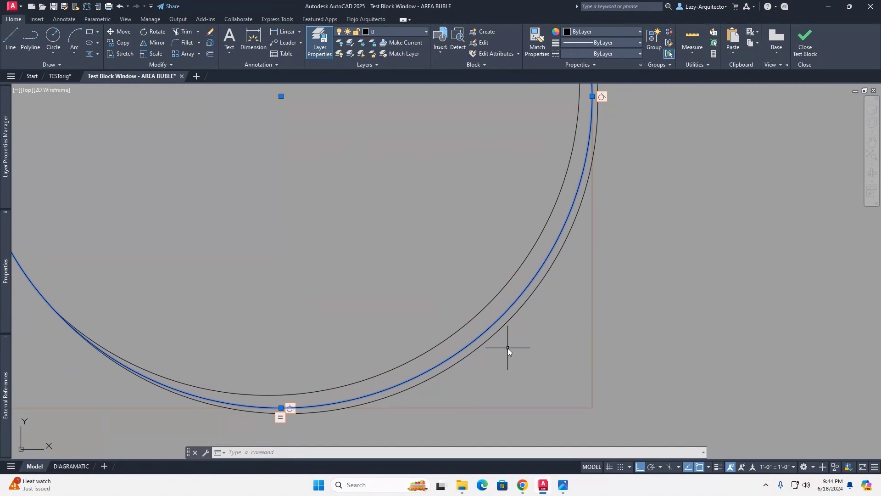
pyautogui.scroll(-2, 507, 348)
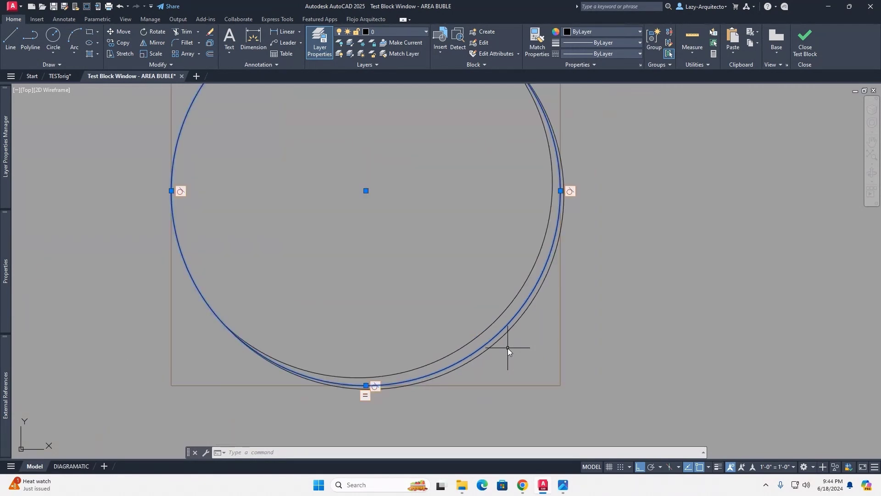
pyautogui.scroll(2, 481, 346)
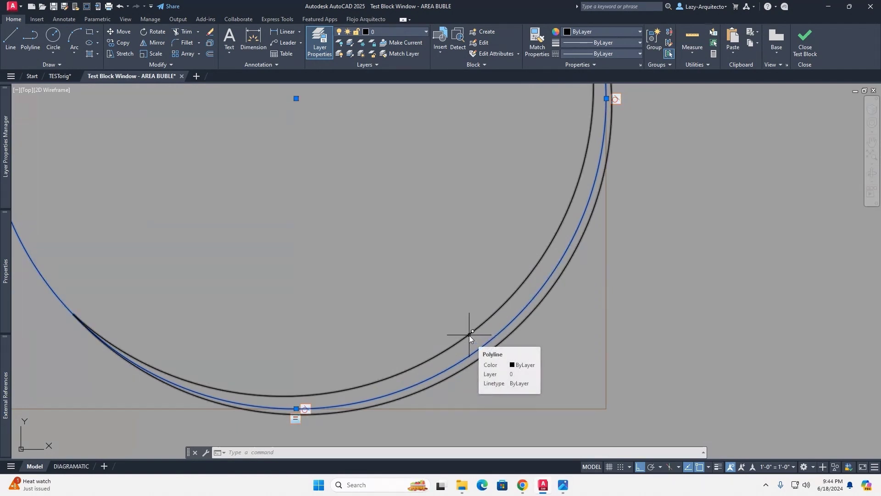
pyautogui.press('Escape')
pyautogui.click(478, 339)
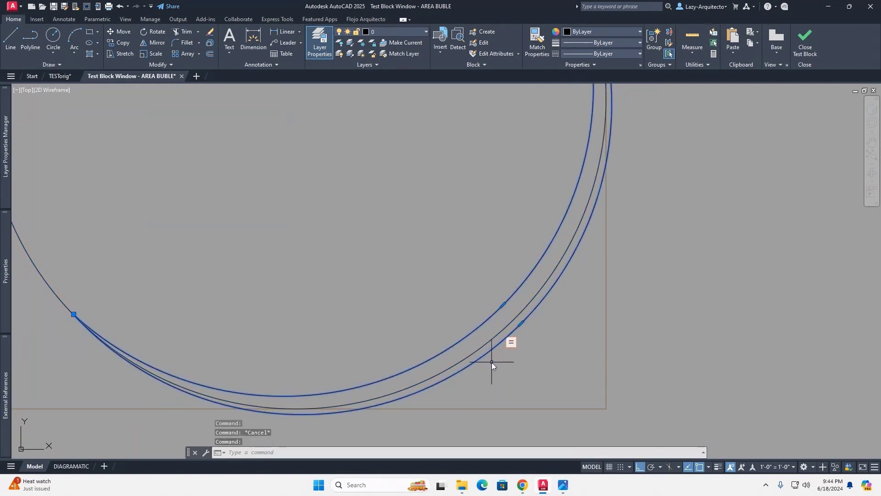
pyautogui.scroll(-3, 492, 362)
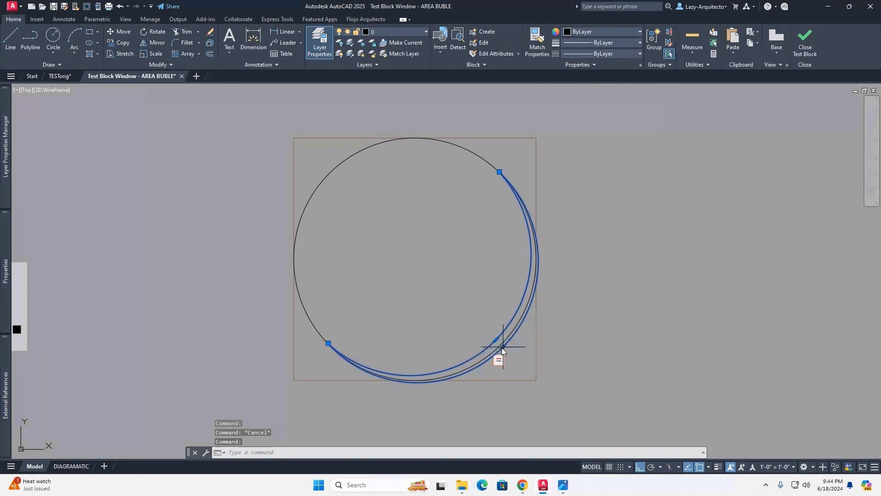
pyautogui.scroll(4, 501, 348)
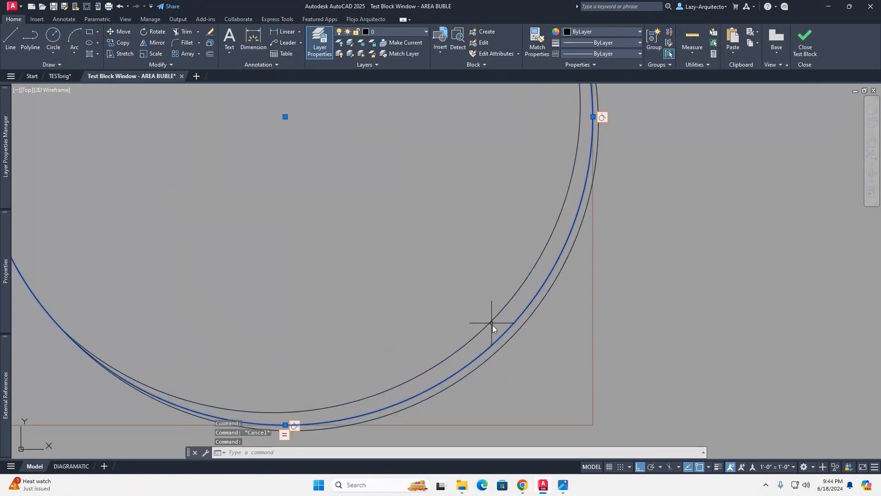
pyautogui.scroll(-5, 521, 347)
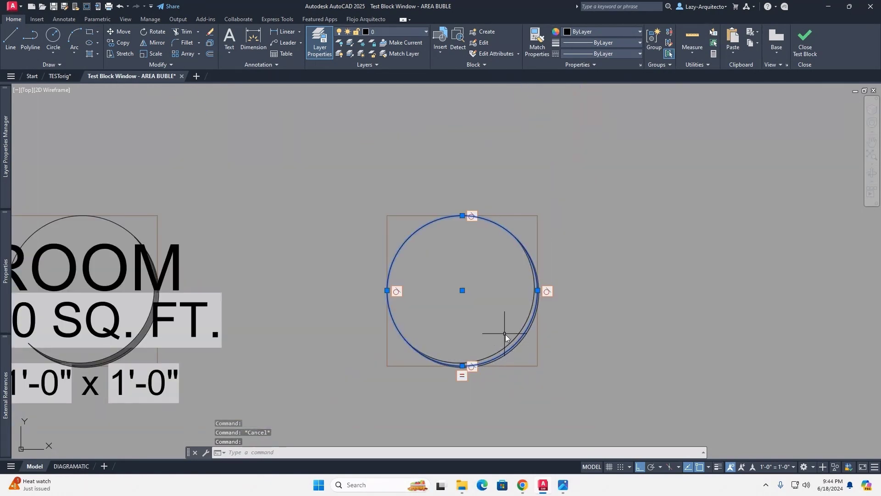
pyautogui.scroll(4, 516, 352)
pyautogui.scroll(-4, 516, 352)
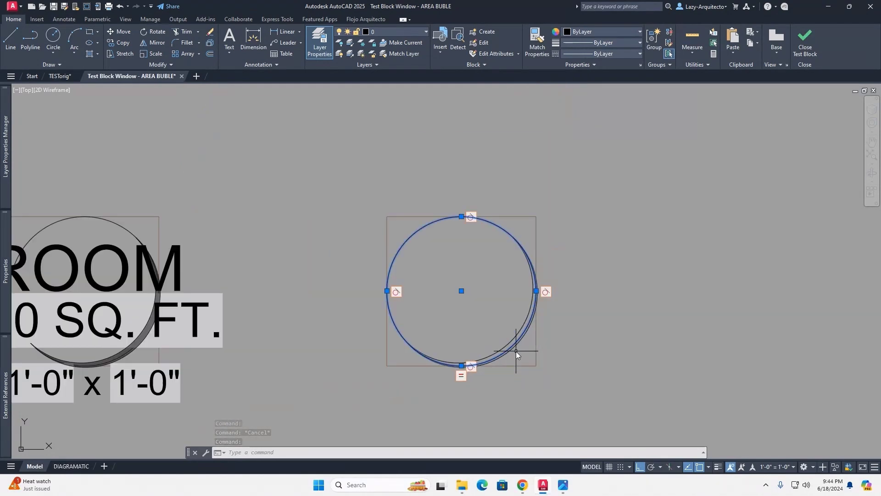
pyautogui.moveTo(345, 315); pyautogui.dragTo(499, 305, button='middle')
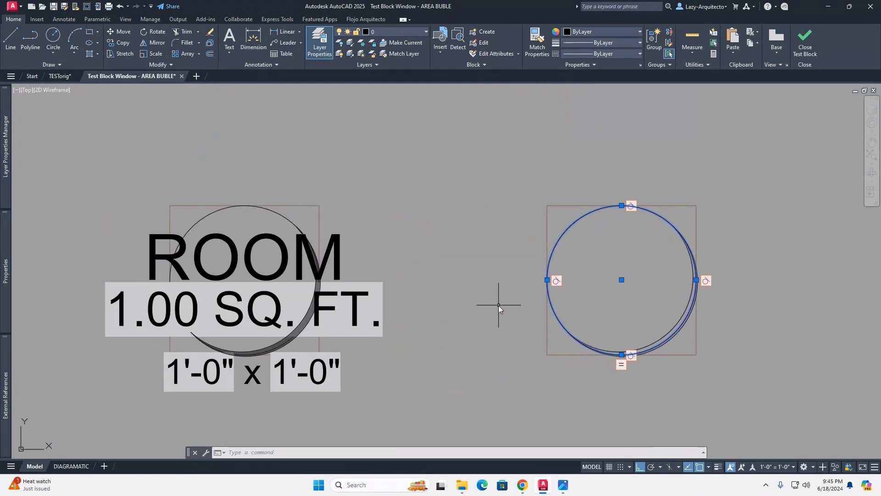
pyautogui.press('Escape')
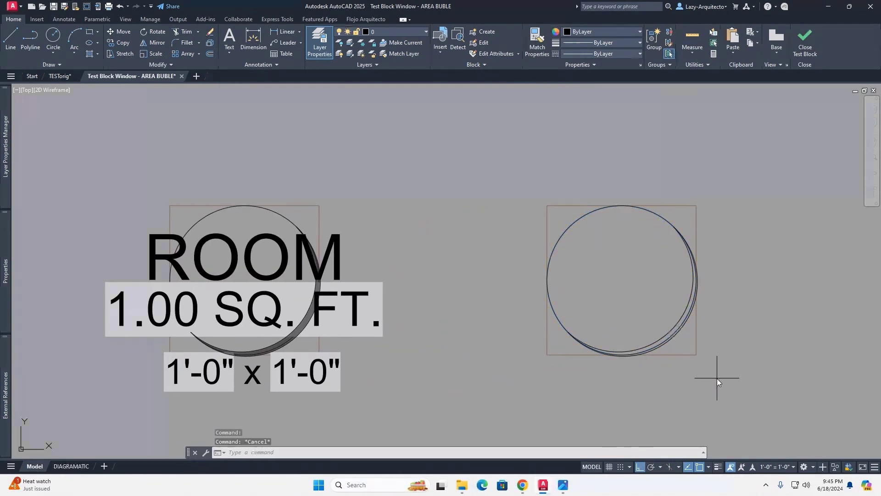
pyautogui.click(718, 378)
pyautogui.click(527, 203)
pyautogui.press('Delete')
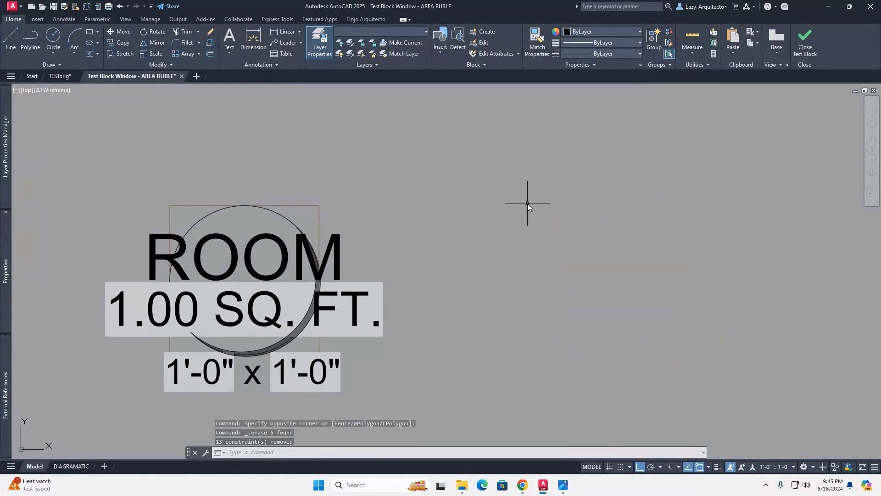
# - Close the test window and return to the bubble block definition
pyautogui.click(806, 42)
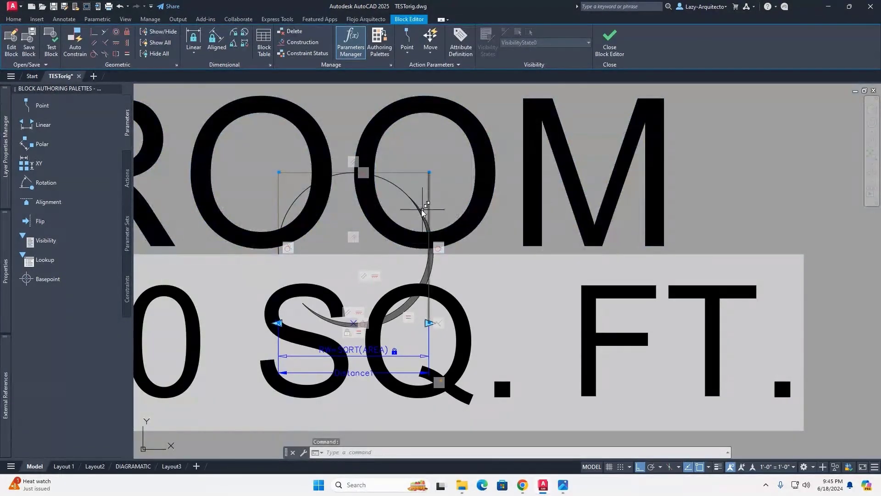
pyautogui.scroll(2, 419, 257)
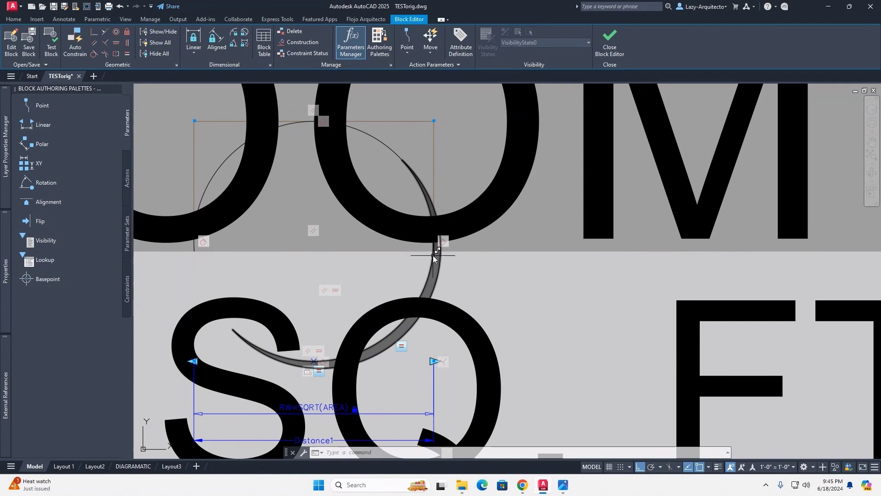
pyautogui.click(433, 274)
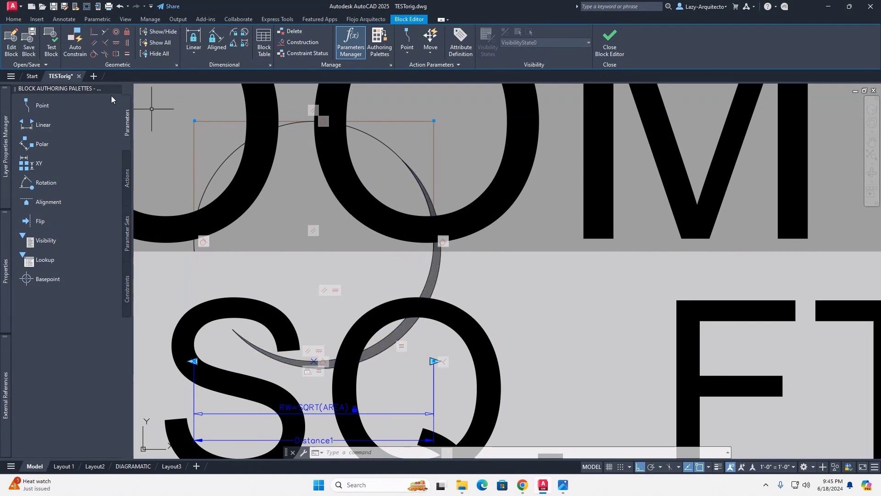
# - Apply an Equal constraint between the circle and the crescent arc
pyautogui.click(127, 54)
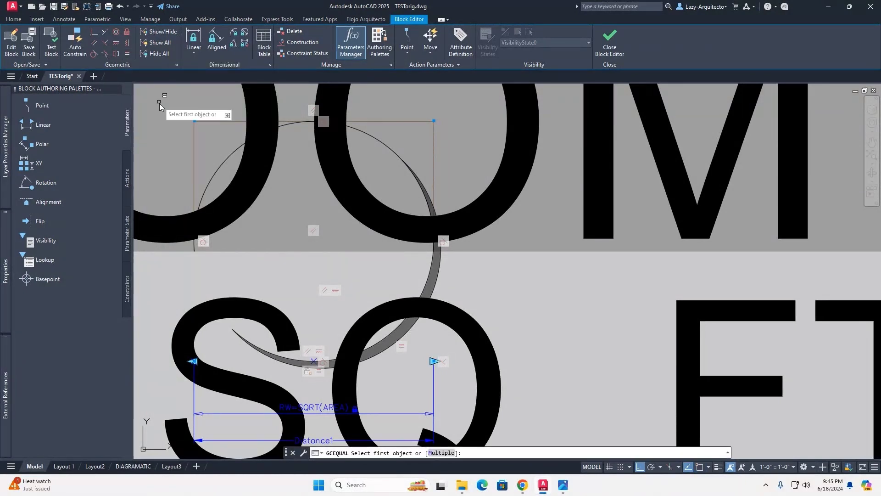
pyautogui.click(221, 166)
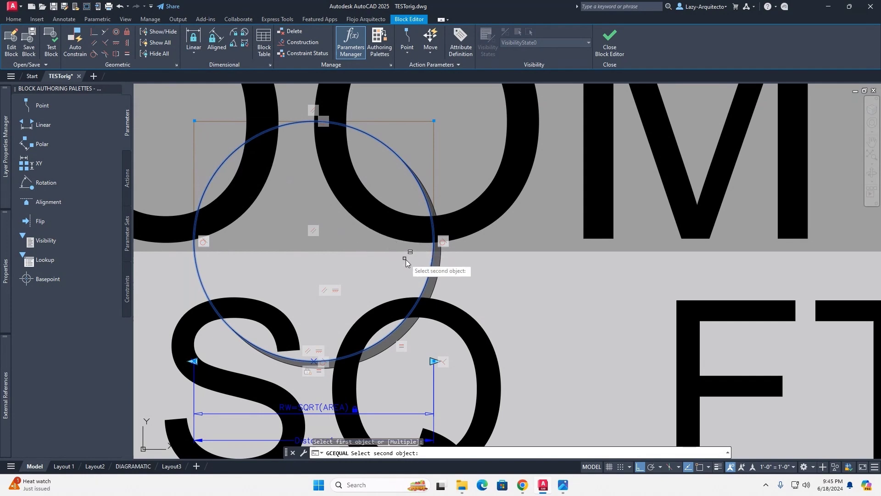
pyautogui.click(427, 280)
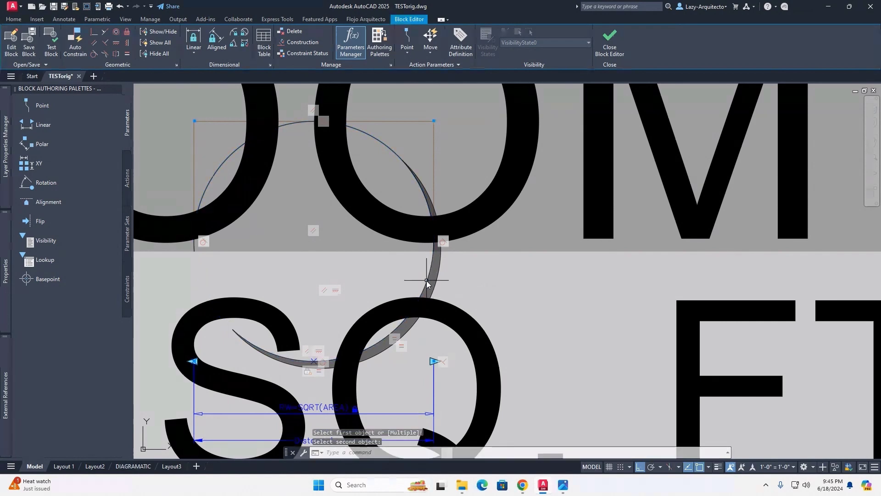
# - Open the Test Block window and select the bubble
pyautogui.click(53, 54)
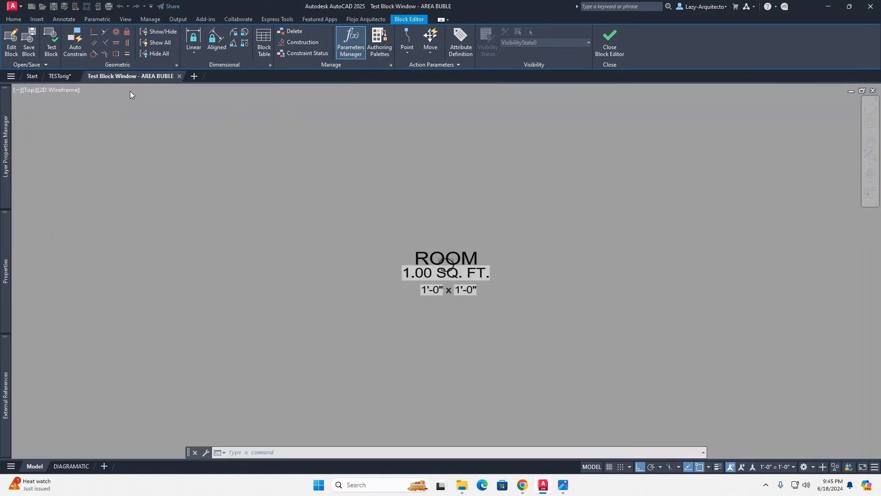
pyautogui.scroll(6, 447, 266)
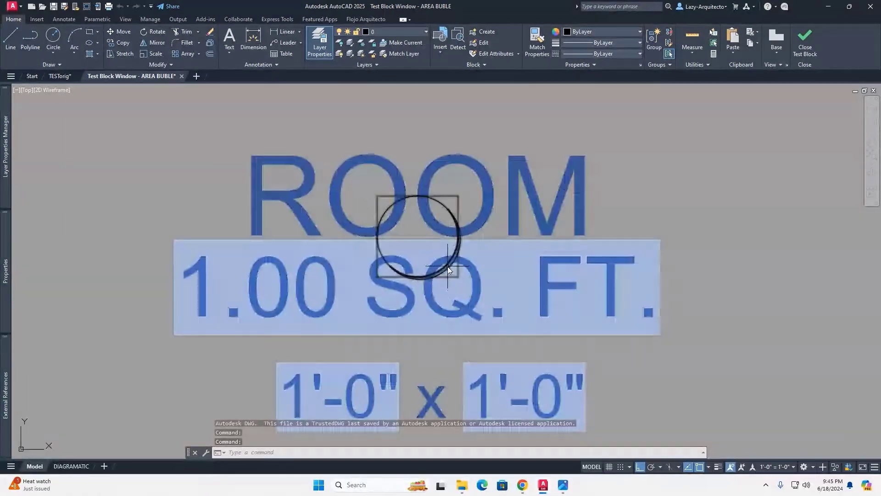
pyautogui.click(454, 216)
pyautogui.moveTo(200, 248); pyautogui.dragTo(133, 250, button='middle')
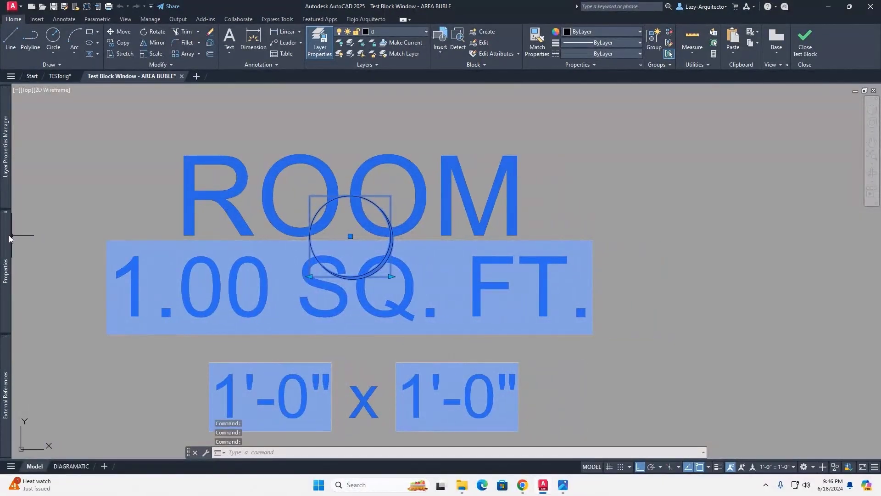
# - Set the bubble's AREA to 9000 in Properties and check the crescent follows
pyautogui.moveTo(7, 239)
pyautogui.click(123, 334)
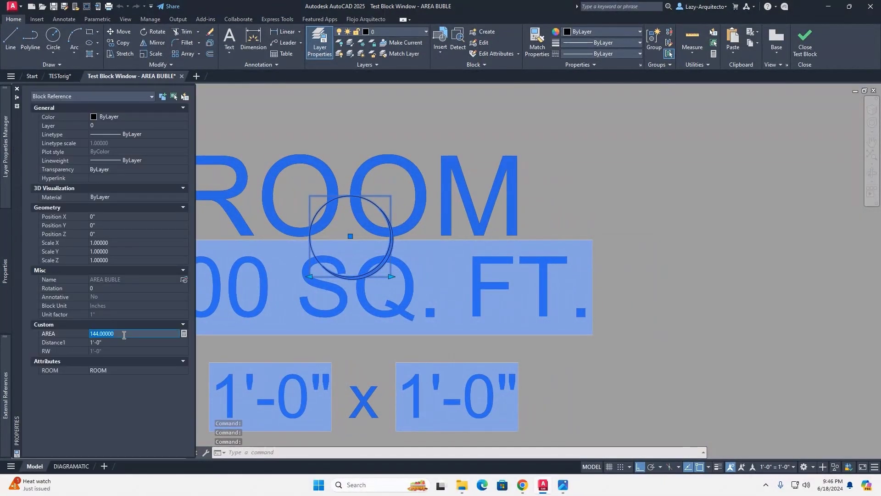
pyautogui.write('900')
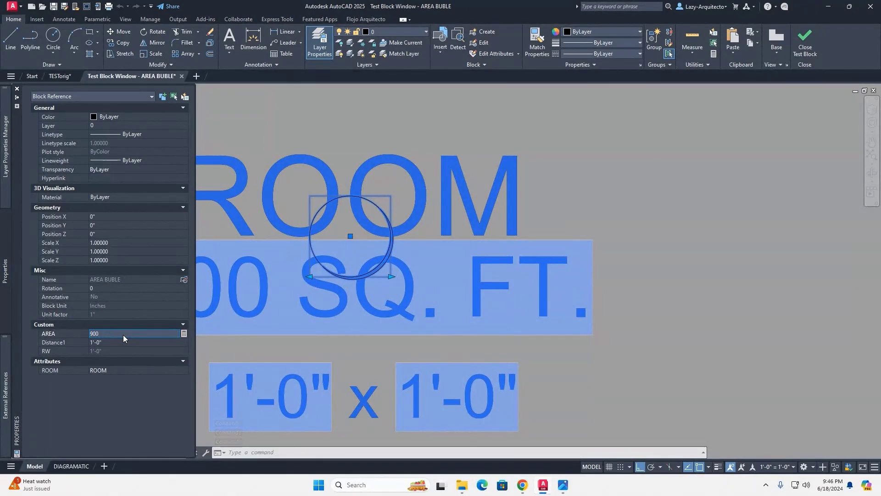
pyautogui.write('0')
pyautogui.press('Return')
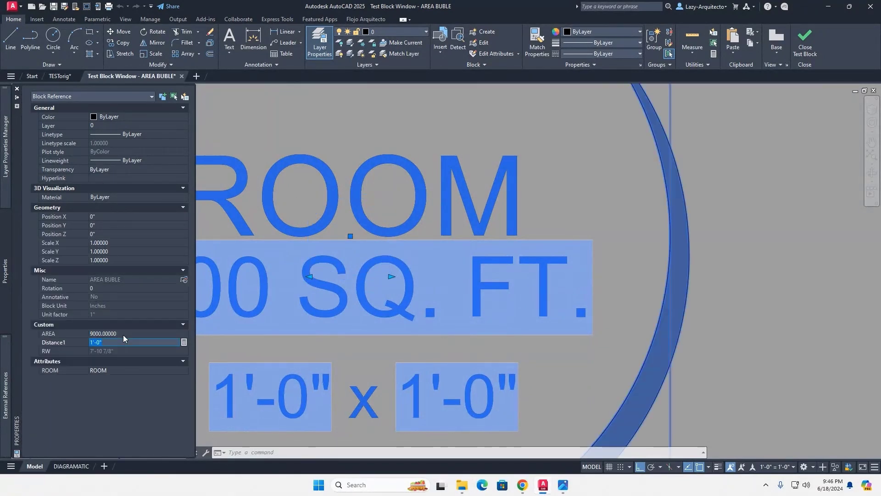
pyautogui.scroll(-4, 375, 265)
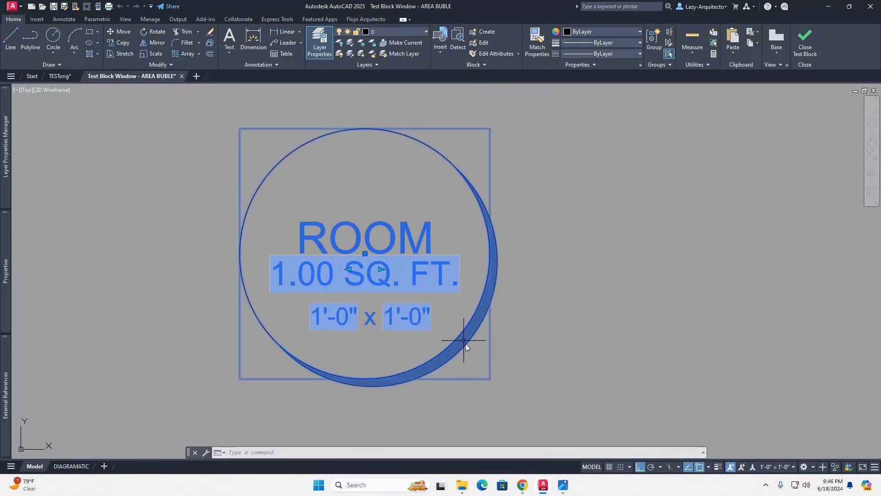
pyautogui.scroll(5, 465, 343)
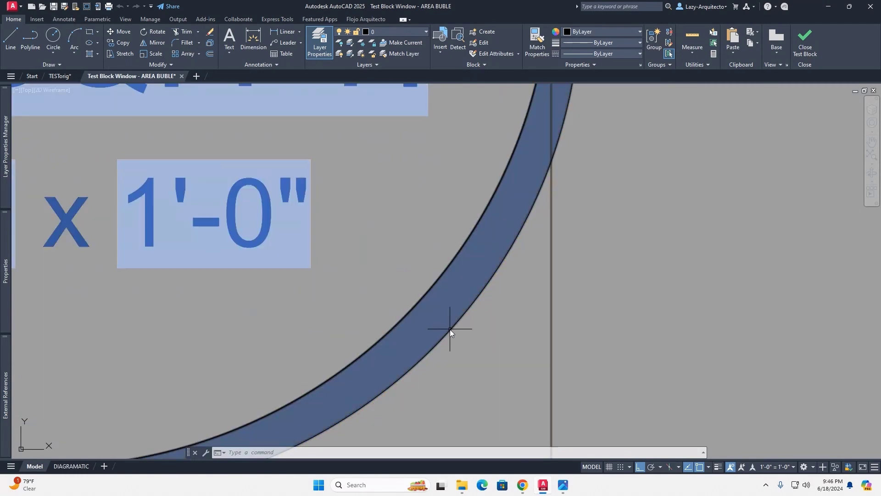
pyautogui.scroll(-5, 450, 329)
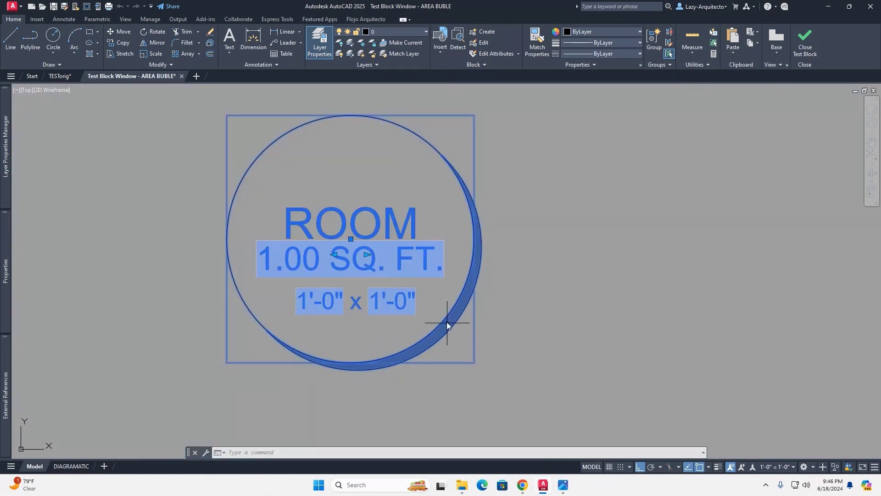
pyautogui.scroll(6, 447, 324)
pyautogui.scroll(-4, 431, 329)
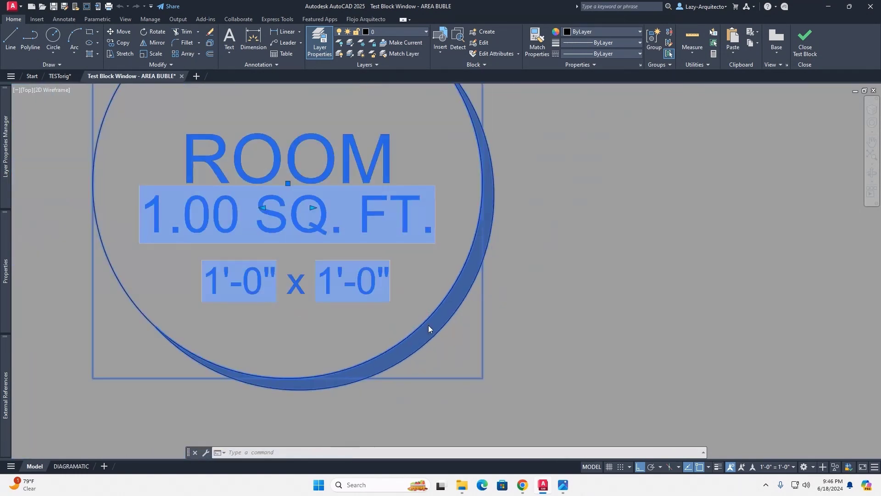
pyautogui.scroll(-4, 428, 323)
pyautogui.scroll(2, 431, 319)
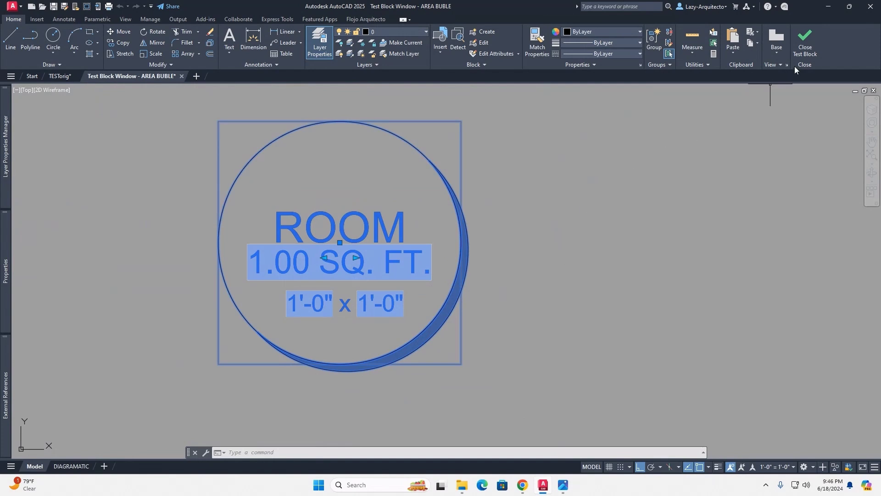
# - Close the test window and save changes when closing the Block Editor
pyautogui.click(804, 45)
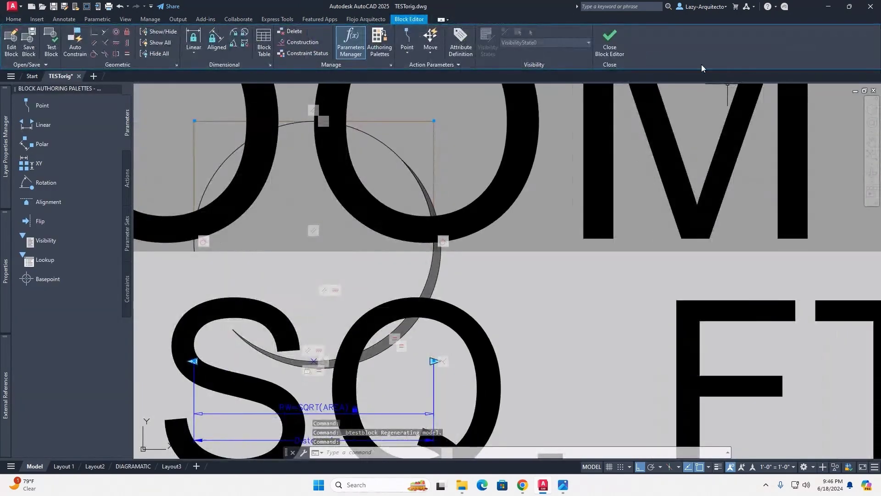
pyautogui.click(610, 43)
pyautogui.click(472, 227)
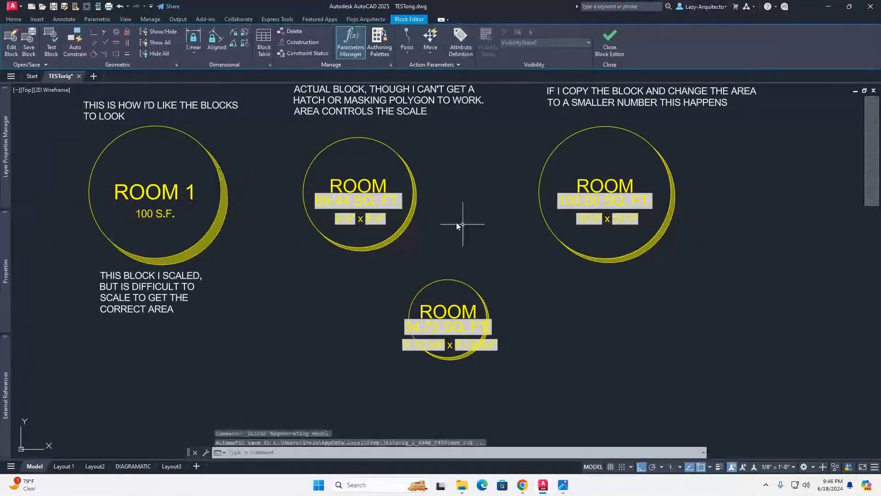
# - Set the bottom room bubble's AREA to 10000 and reselect it to inspect
pyautogui.doubleClick(449, 317)
pyautogui.click(113, 334)
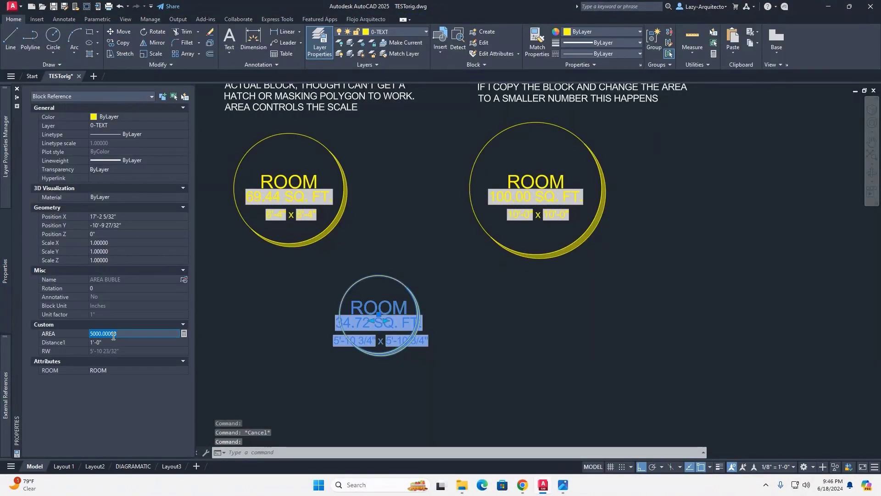
pyautogui.write('100')
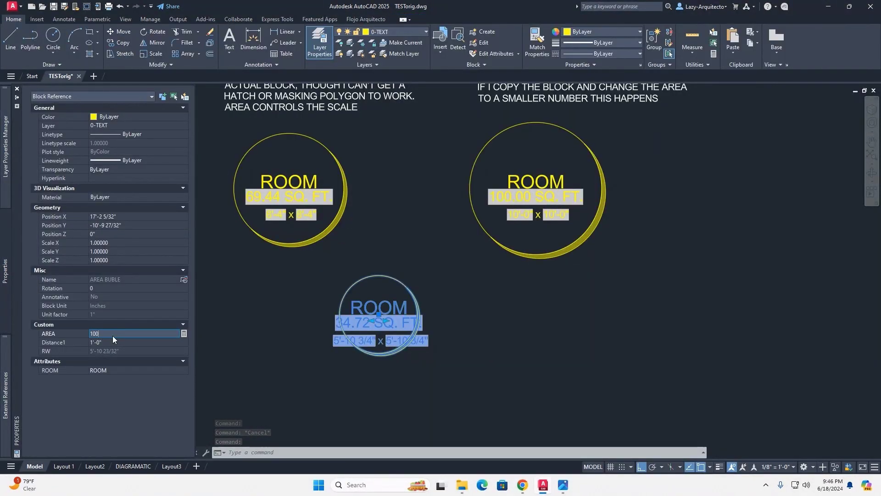
pyautogui.write('00')
pyautogui.press('Tab')
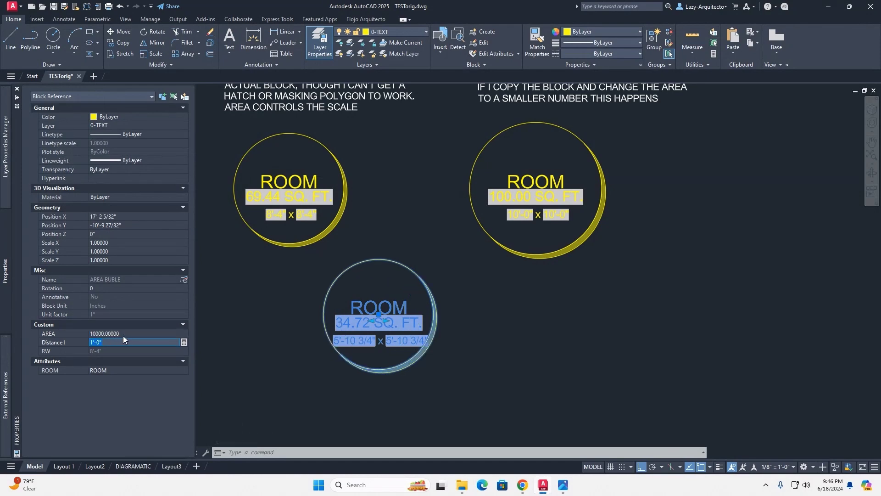
pyautogui.hotkey('ctrl', '1')
pyautogui.scroll(4, 389, 356)
pyautogui.press('Escape')
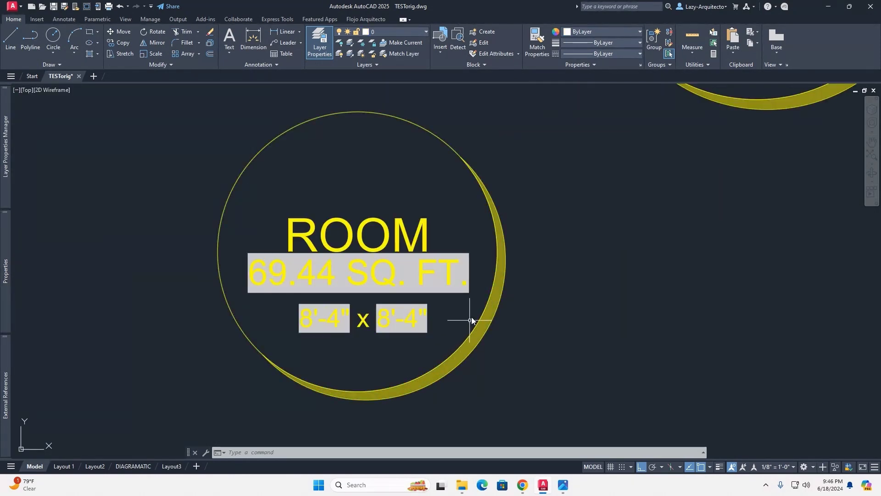
pyautogui.click(478, 316)
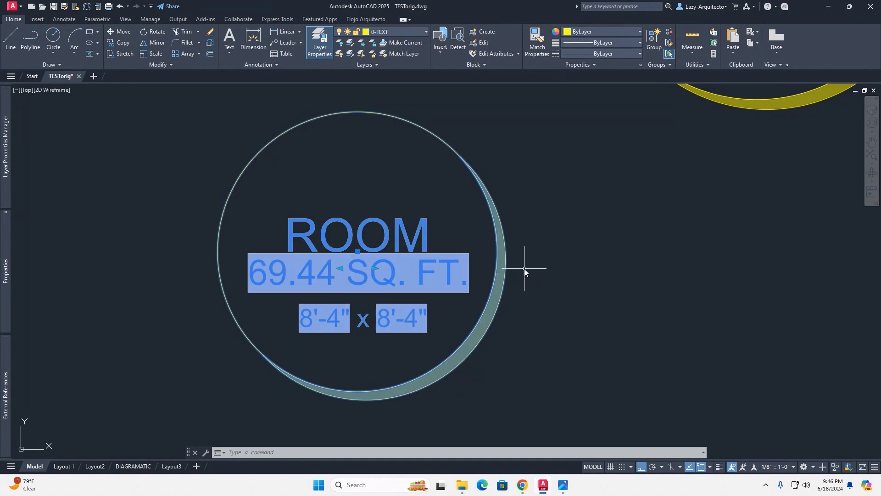
pyautogui.scroll(-2, 525, 269)
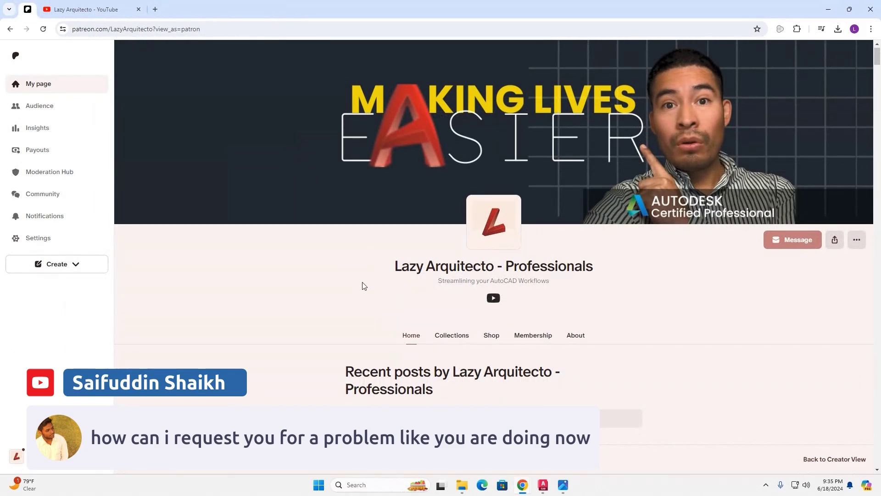
# - Scroll through the Patreon page's posts, then show its Collections section
pyautogui.scroll(-2, 362, 285)
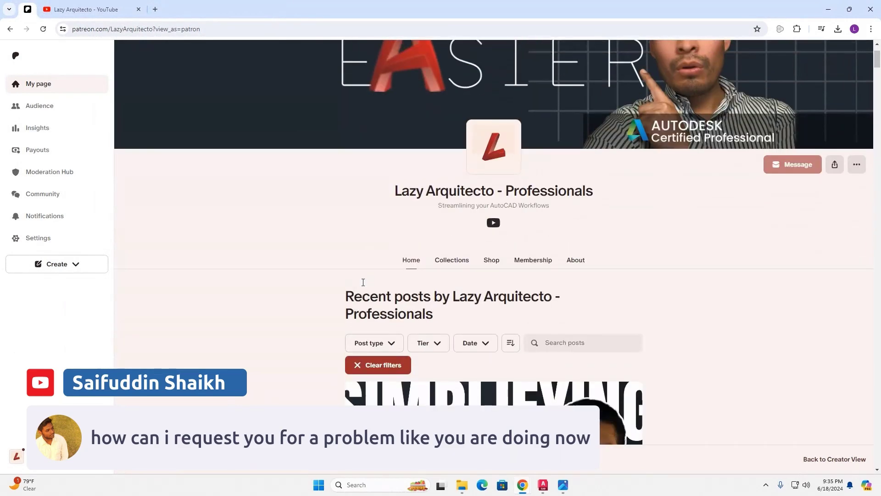
pyautogui.scroll(1, 365, 286)
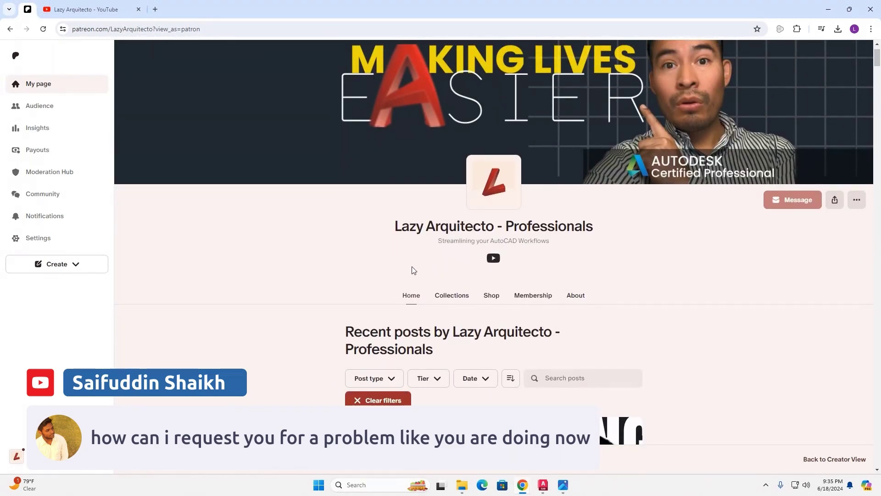
pyautogui.scroll(-1, 406, 270)
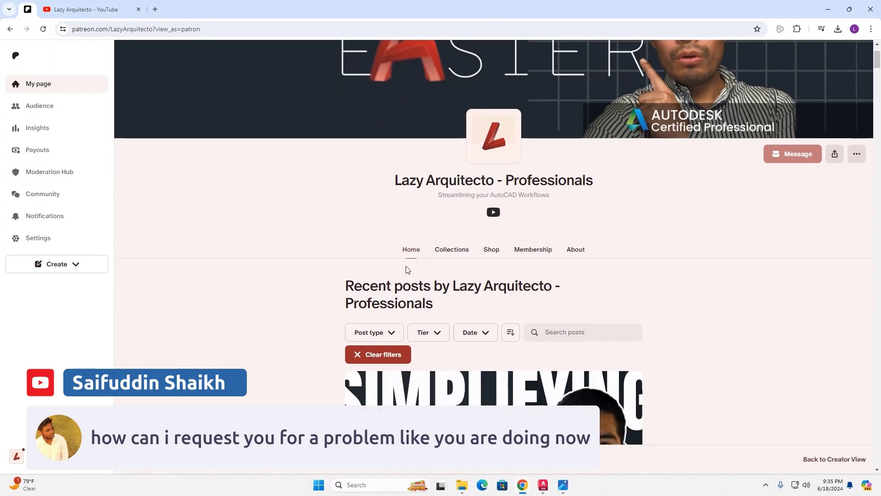
pyautogui.scroll(-2, 363, 285)
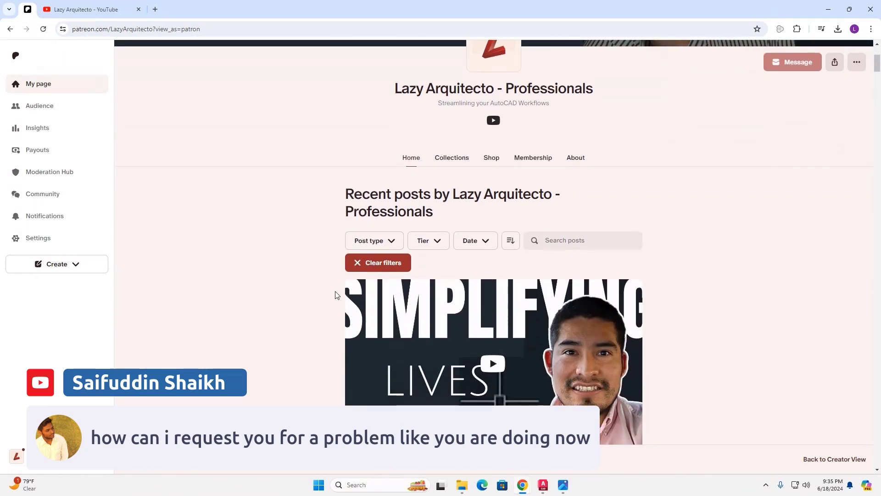
pyautogui.scroll(-1, 337, 295)
pyautogui.scroll(-10, 336, 295)
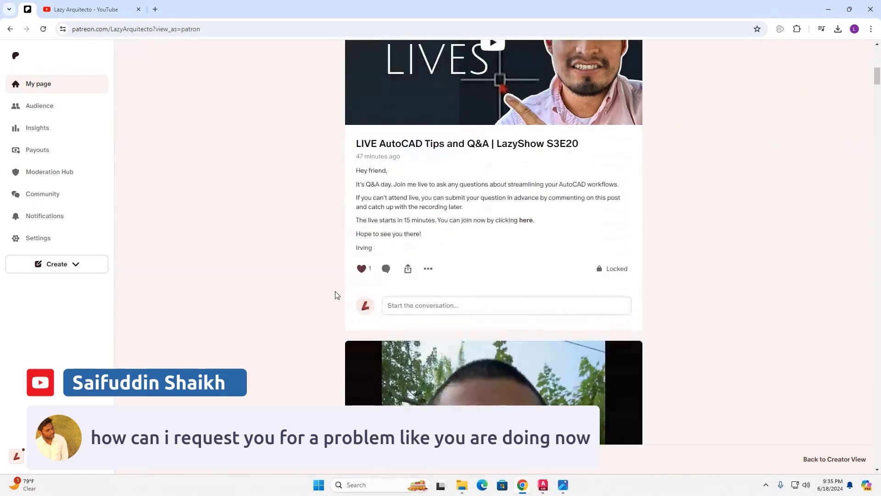
pyautogui.scroll(-14, 336, 295)
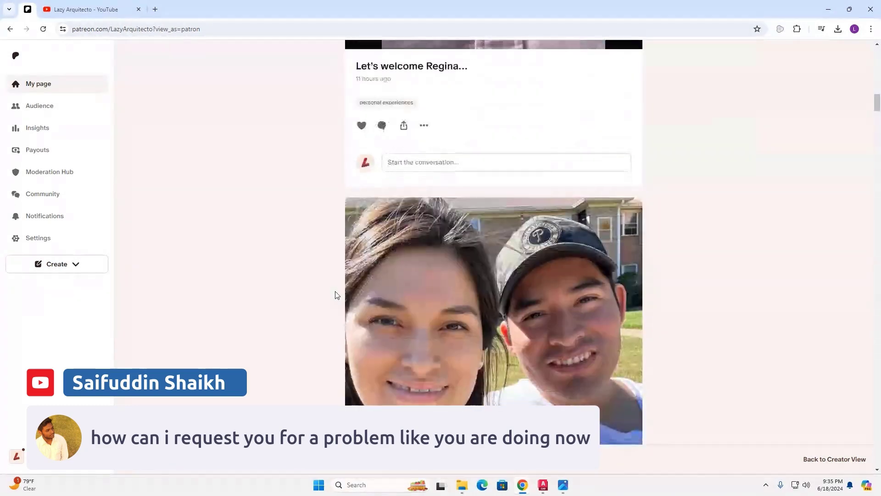
pyautogui.scroll(-15, 337, 295)
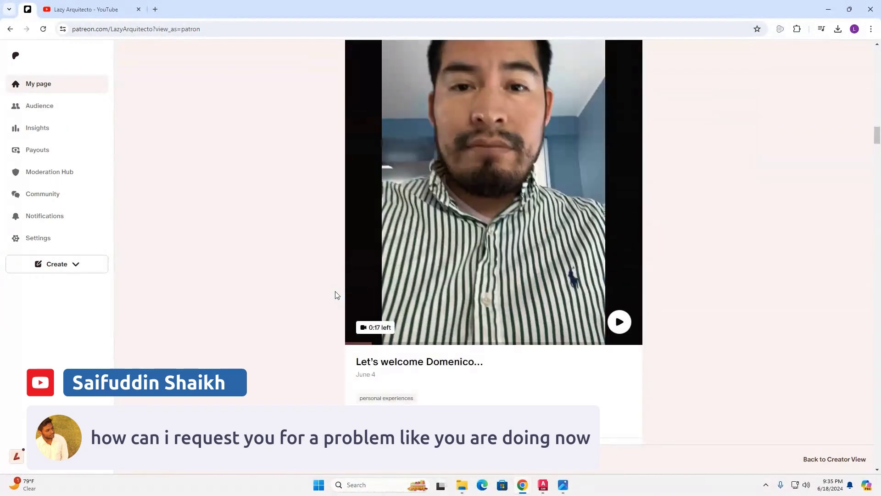
pyautogui.scroll(-5, 337, 295)
pyautogui.scroll(12, 339, 292)
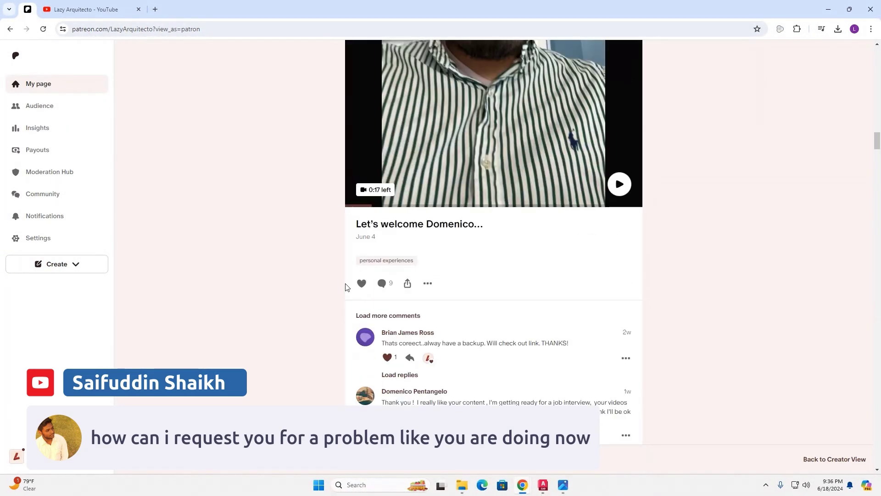
pyautogui.scroll(20, 351, 279)
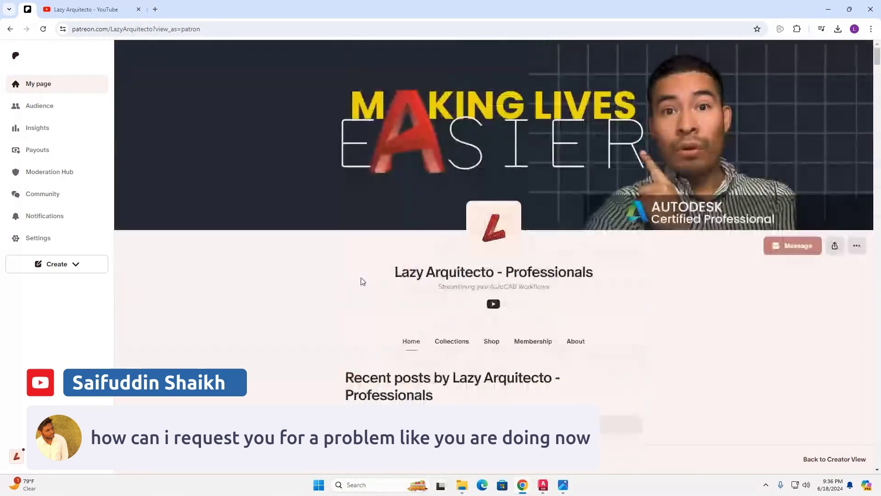
pyautogui.click(451, 295)
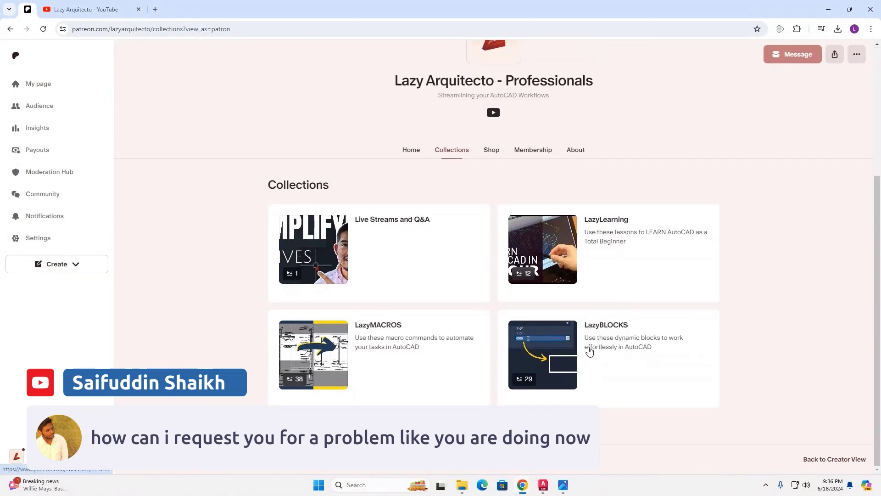